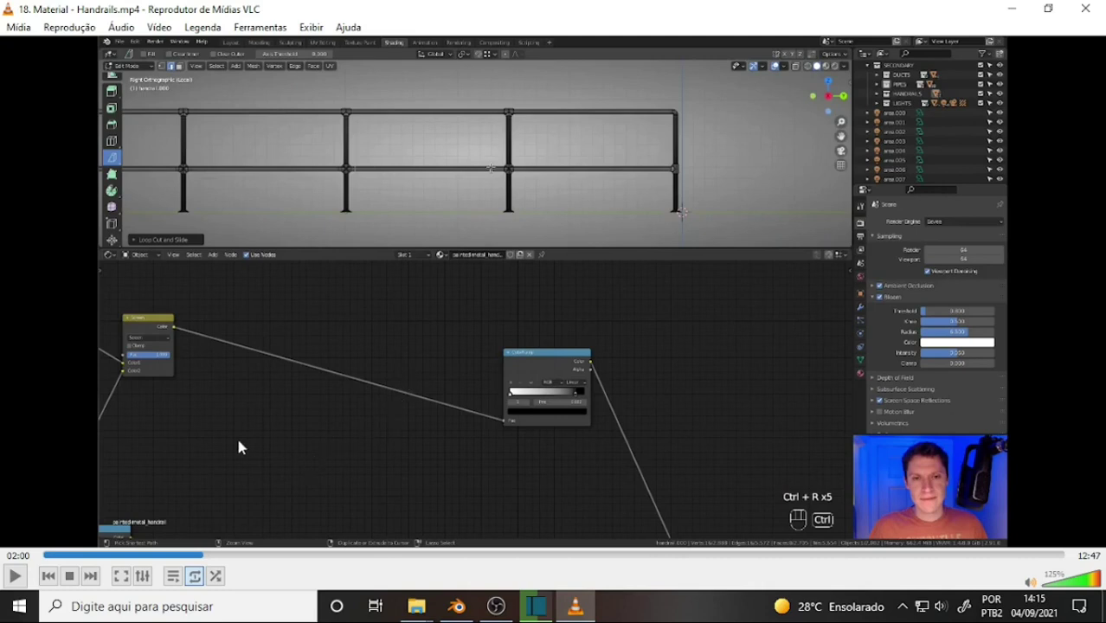
- Play the Handrails tutorial in VLC, pause it near 2:10, then switch to OBS
click(15, 576)
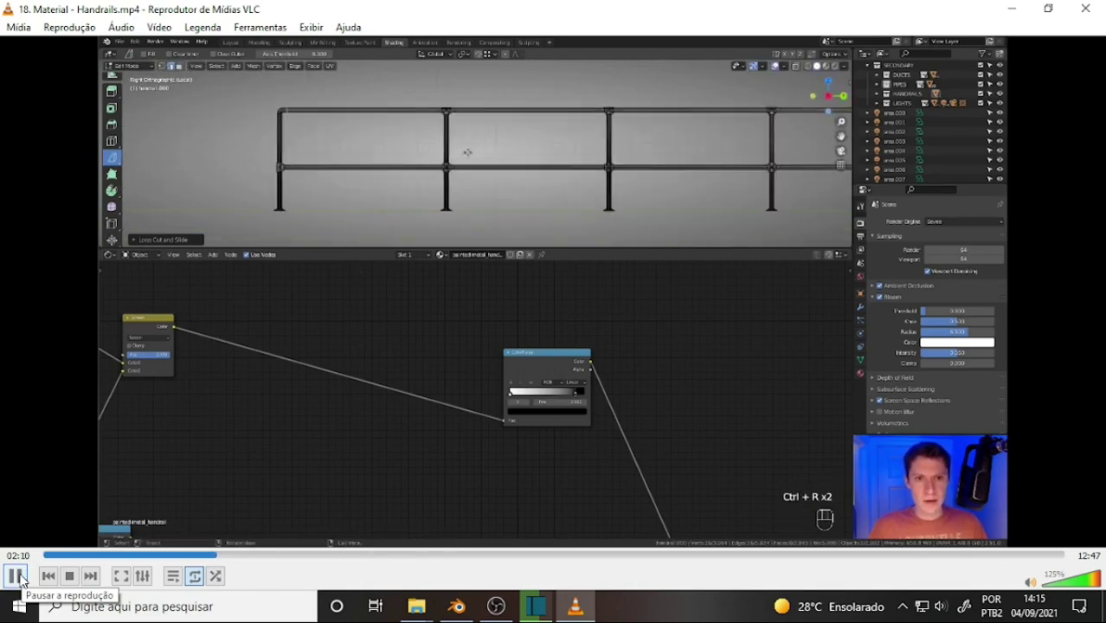
click(18, 577)
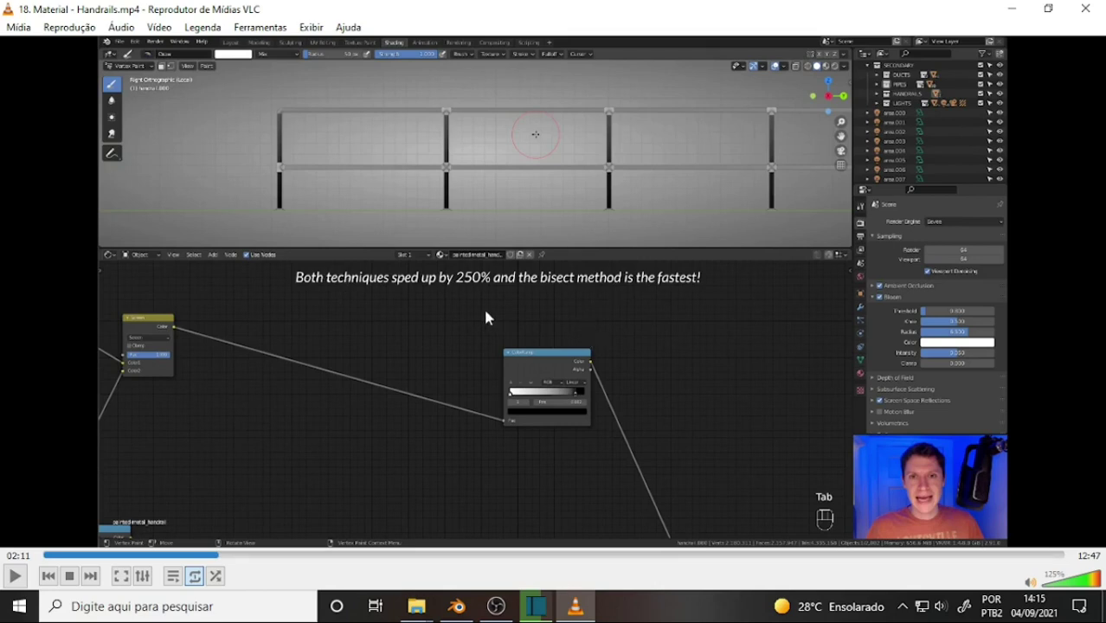
click(495, 610)
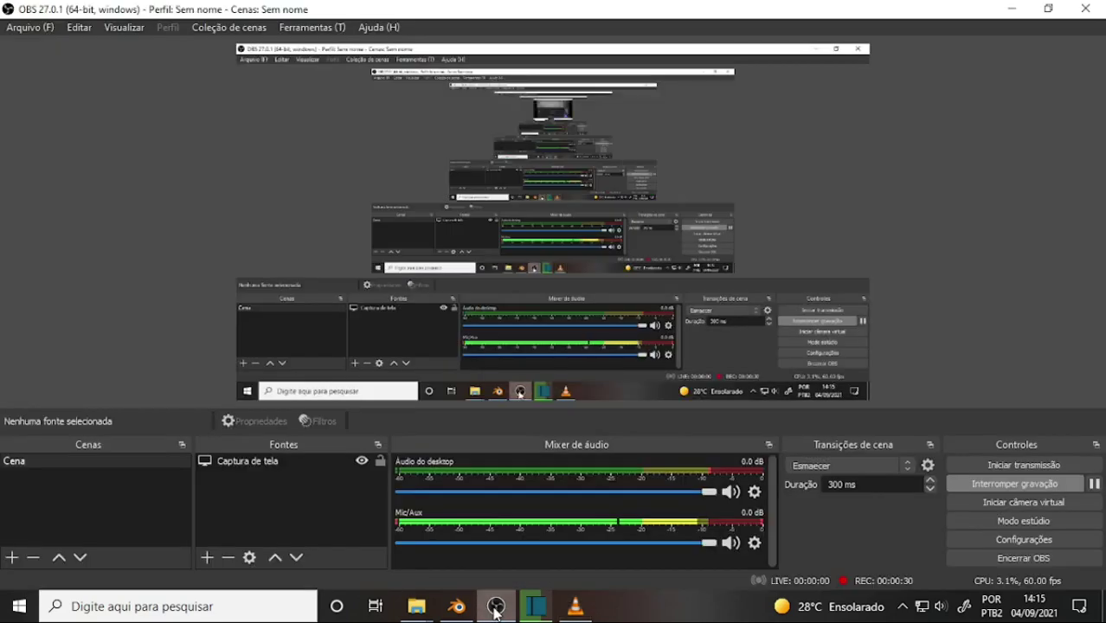
- Back in Blender, add a loop cut on the lower rail slid up against a post
click(456, 605)
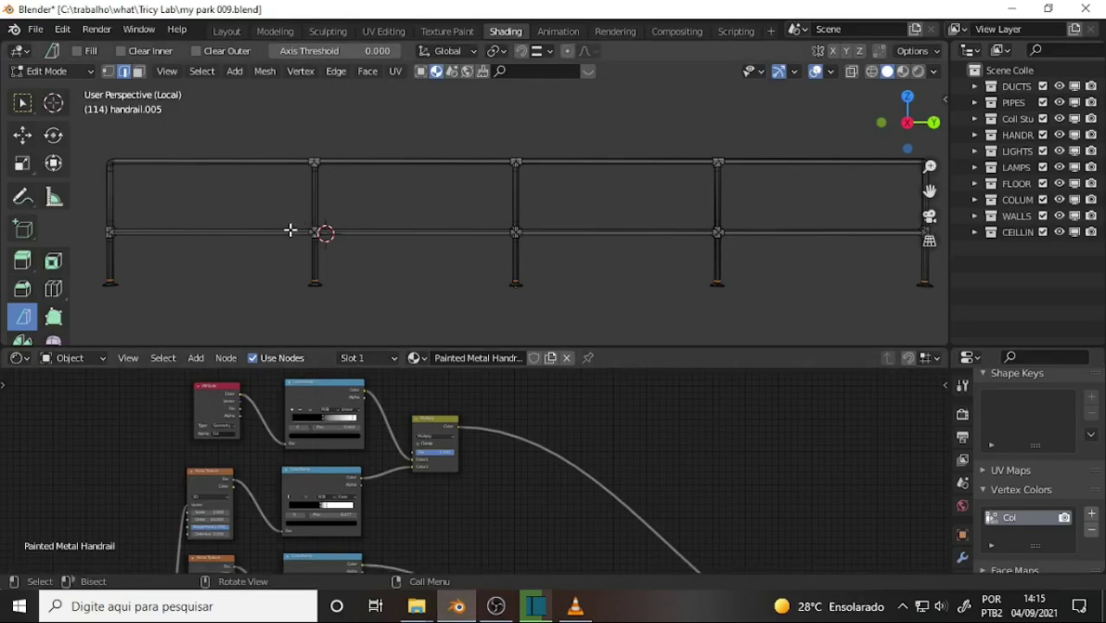
key(ctrl+r)
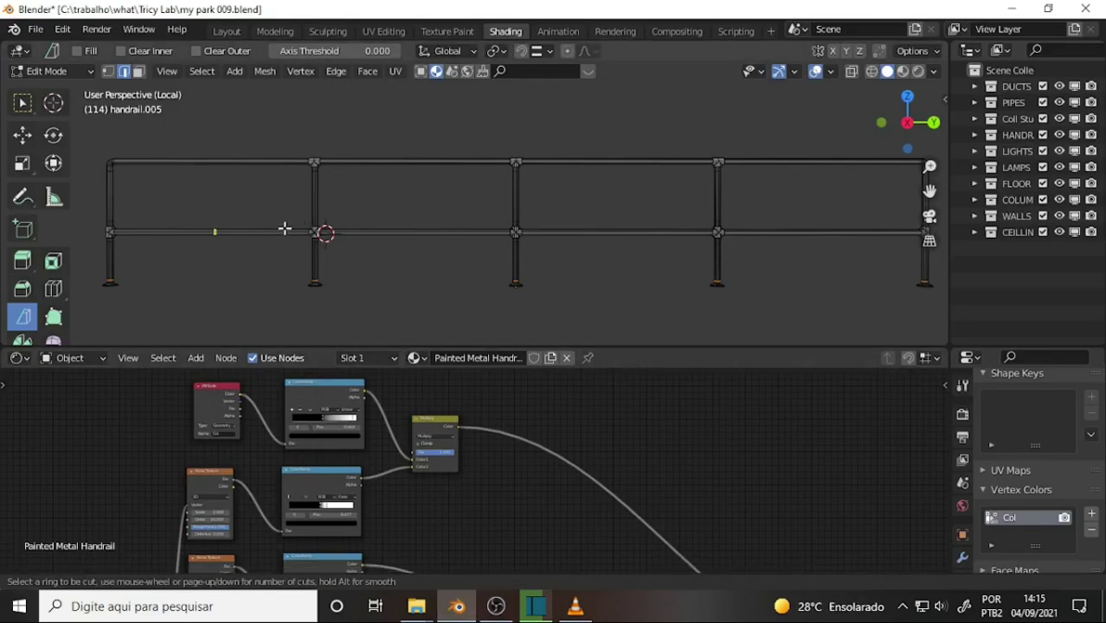
click(286, 234)
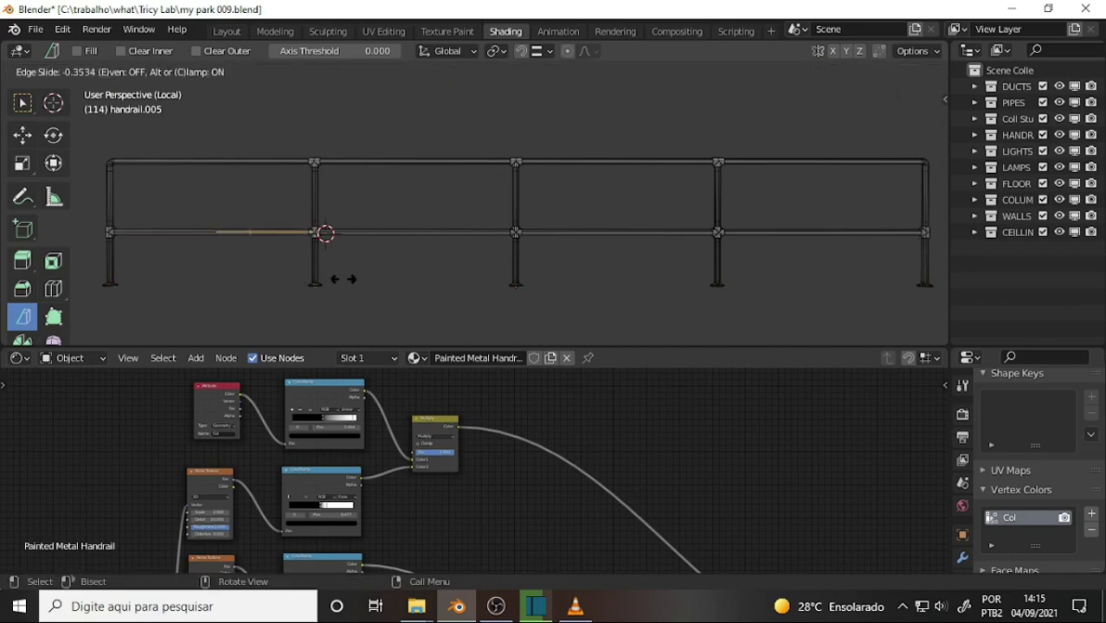
click(373, 282)
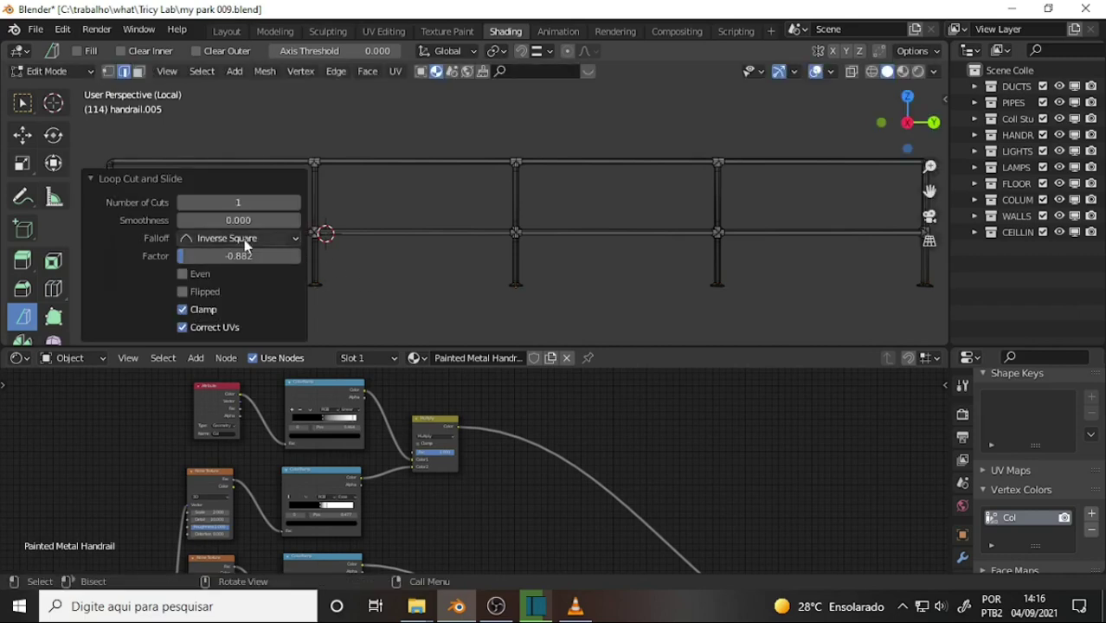
click(293, 175)
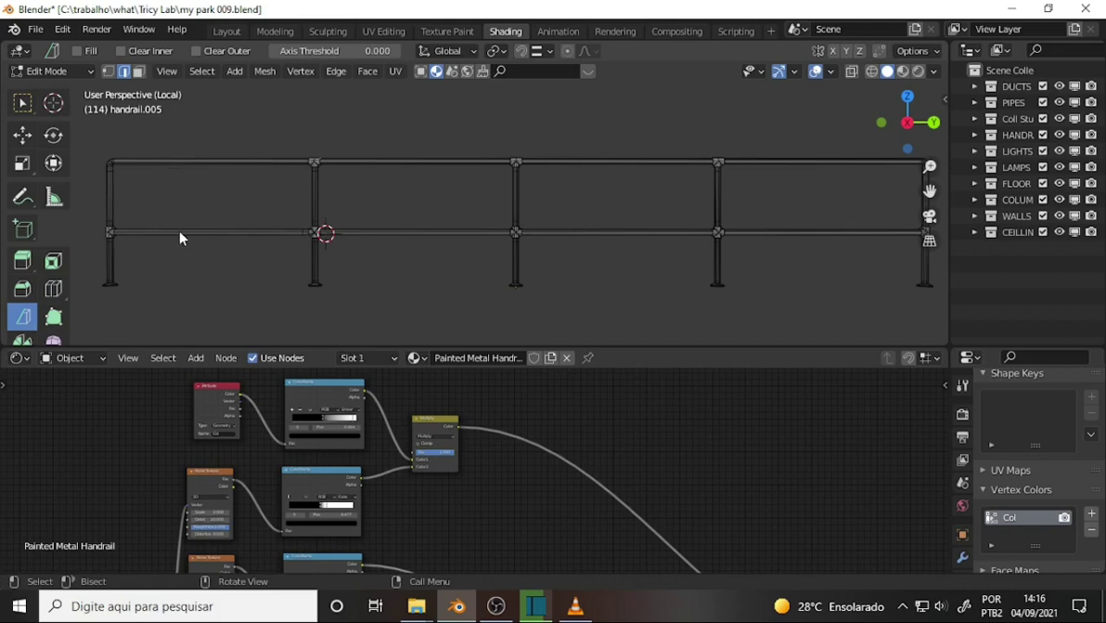
- Add a loop cut in the lower rail's first section, slid against the left end post
key(ctrl+r)
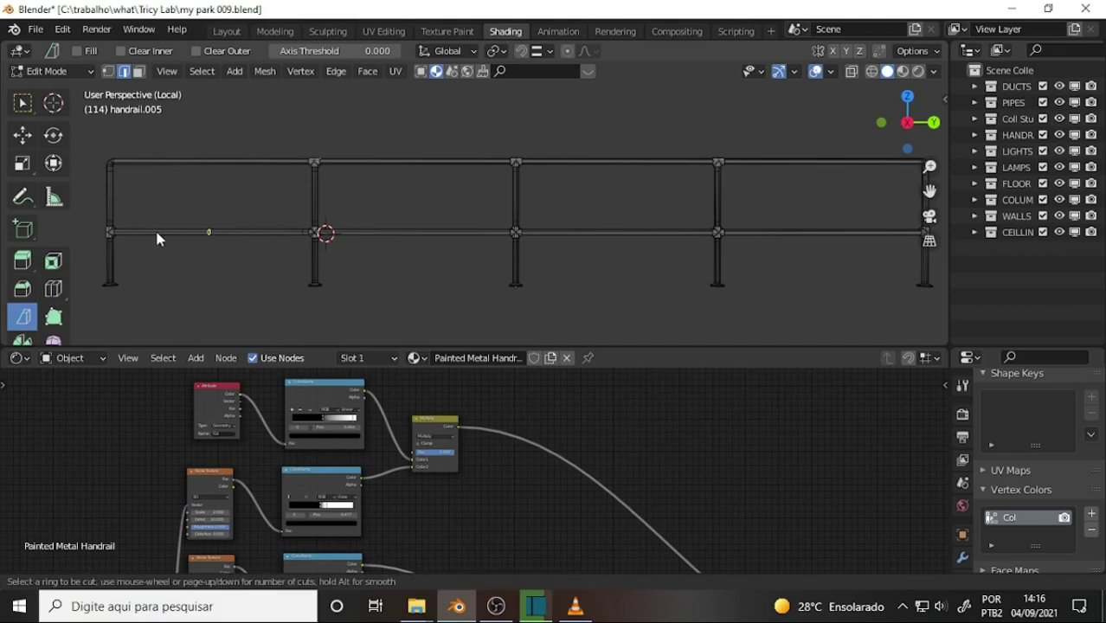
click(157, 239)
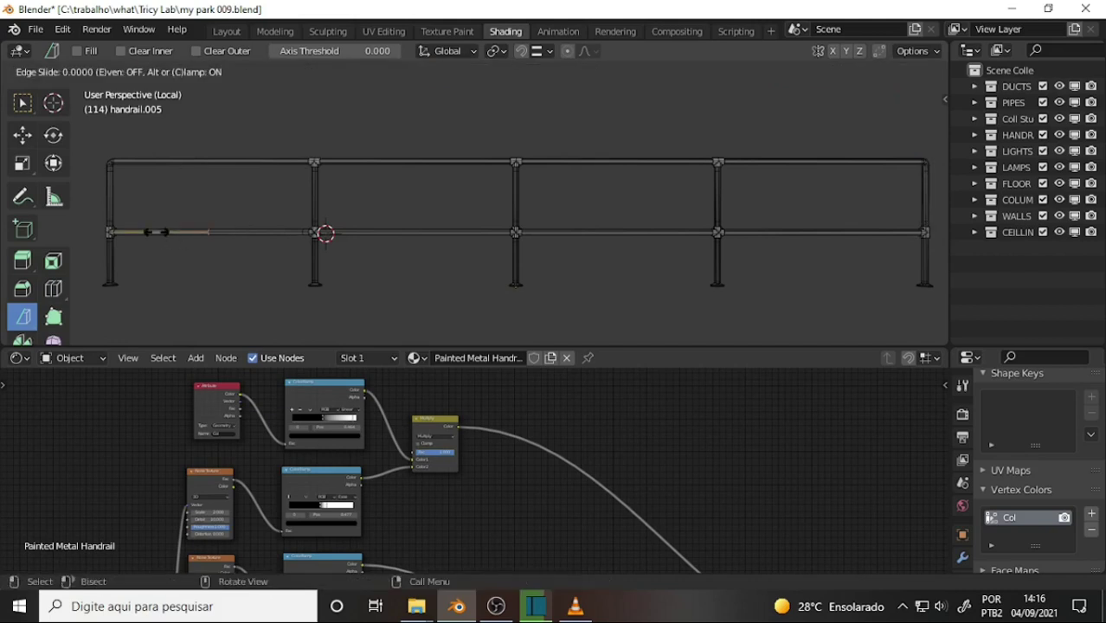
click(63, 228)
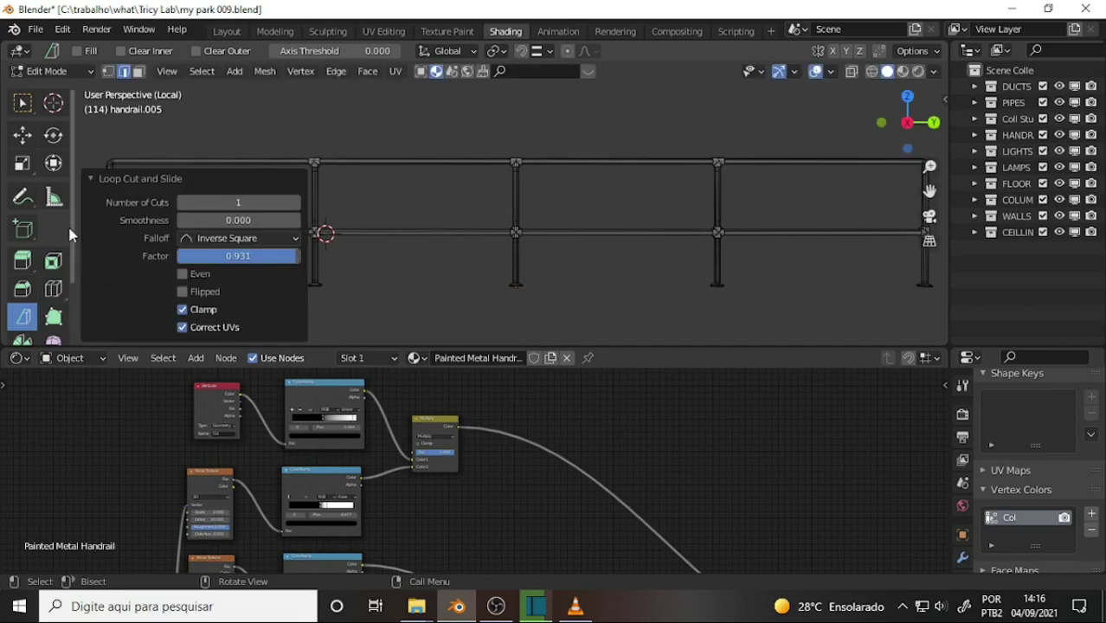
- Add a loop cut in the lower rail's second section, sliding it to factor 0.899
click(360, 227)
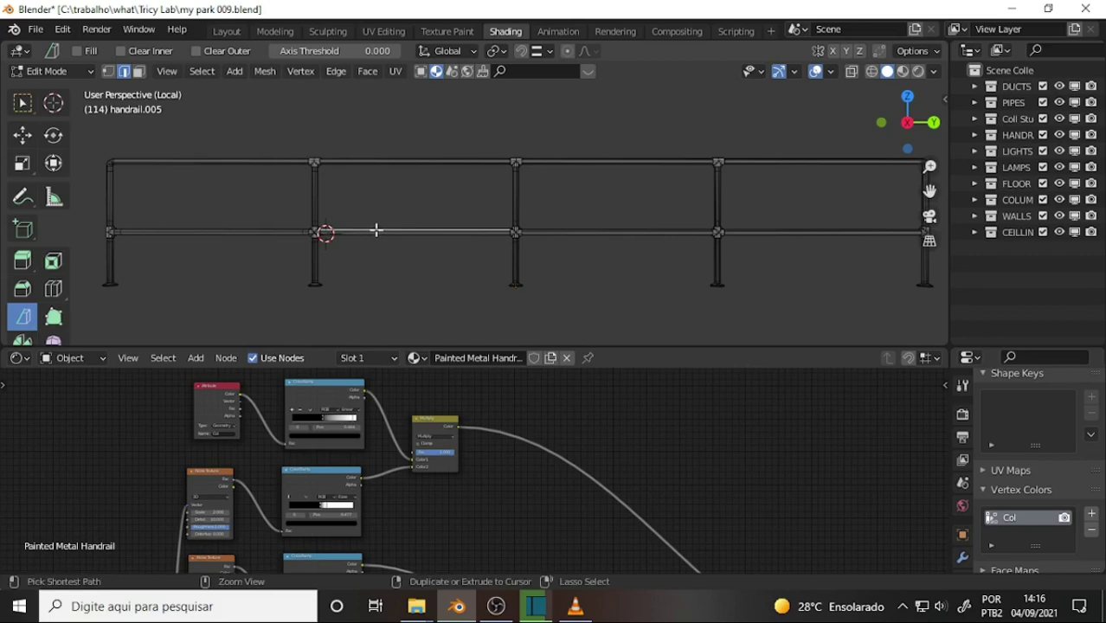
key(ctrl+r)
click(357, 233)
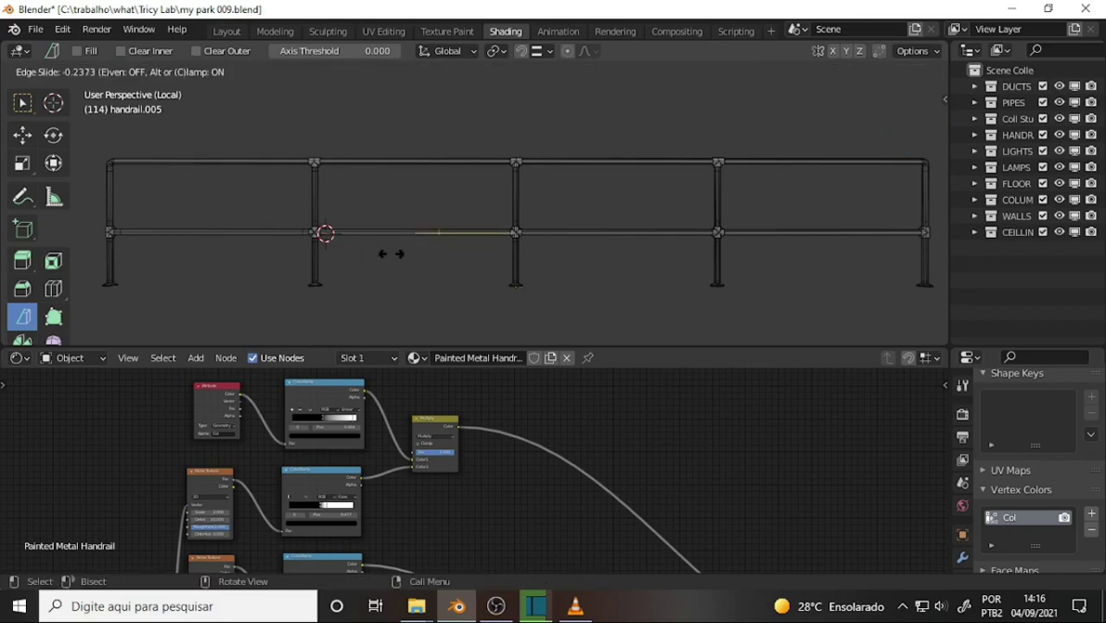
click(449, 261)
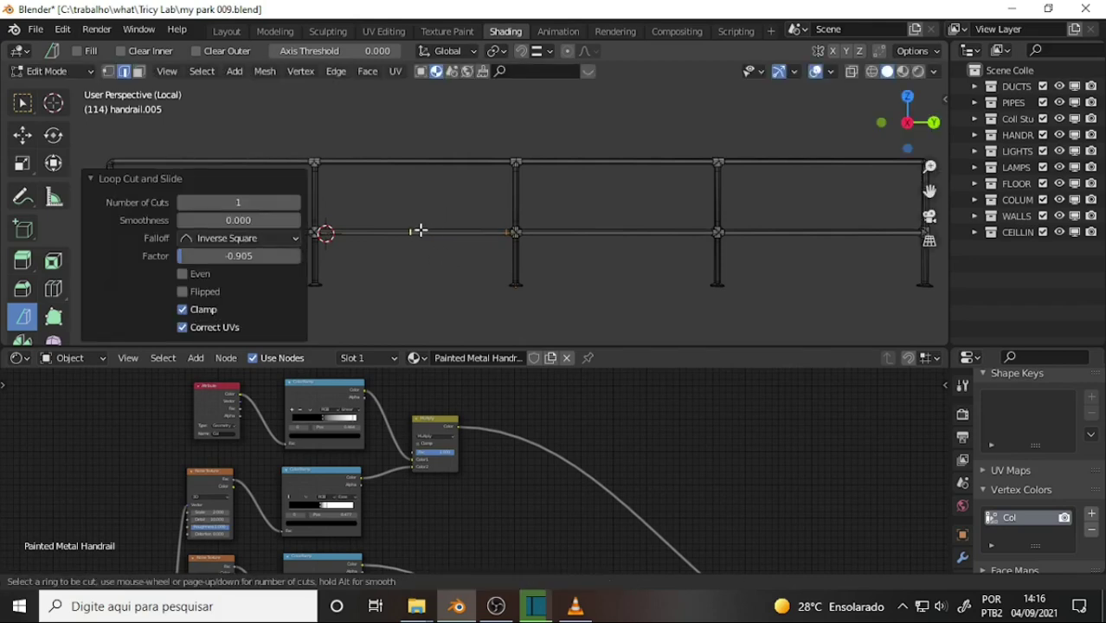
key(g)
key(g)
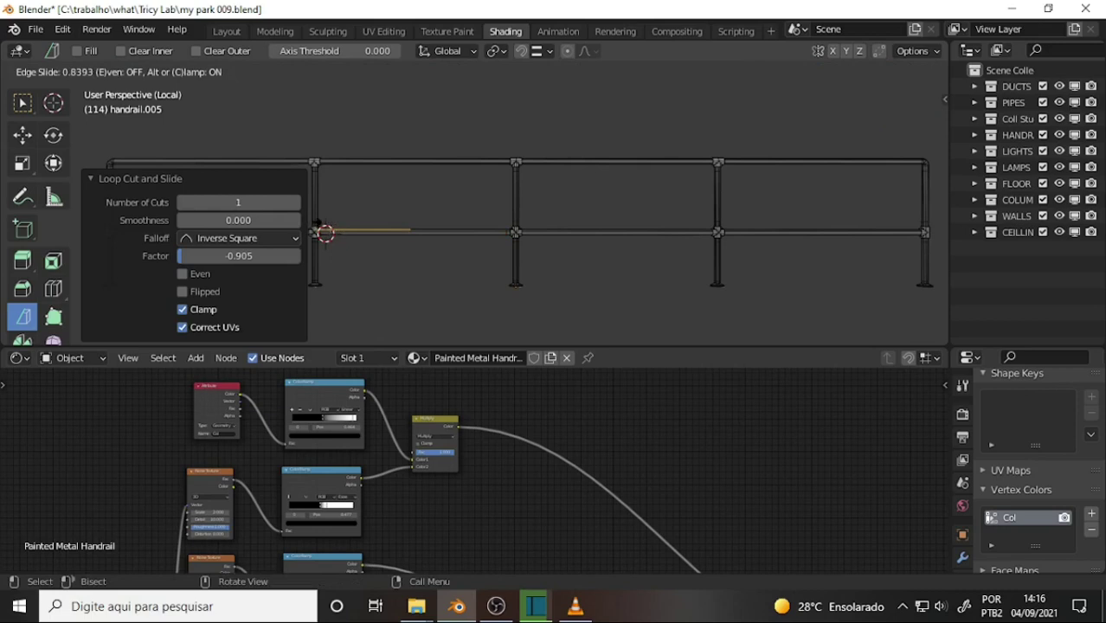
click(309, 226)
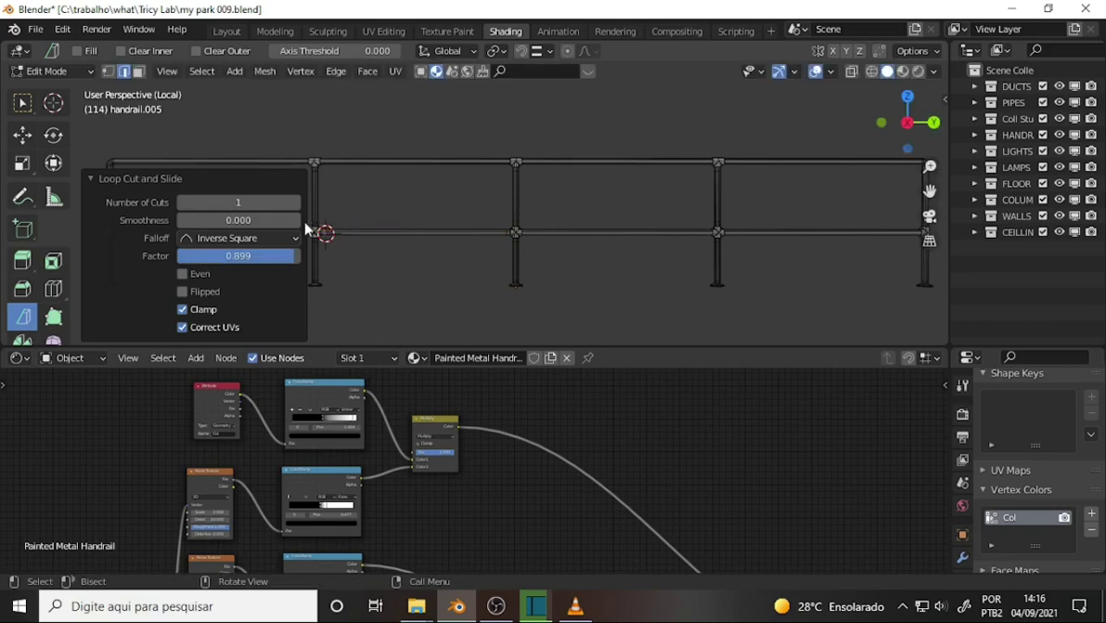
- Add two loop cuts in the top rail's second section, each slid against a post
click(484, 162)
key(ctrl+r)
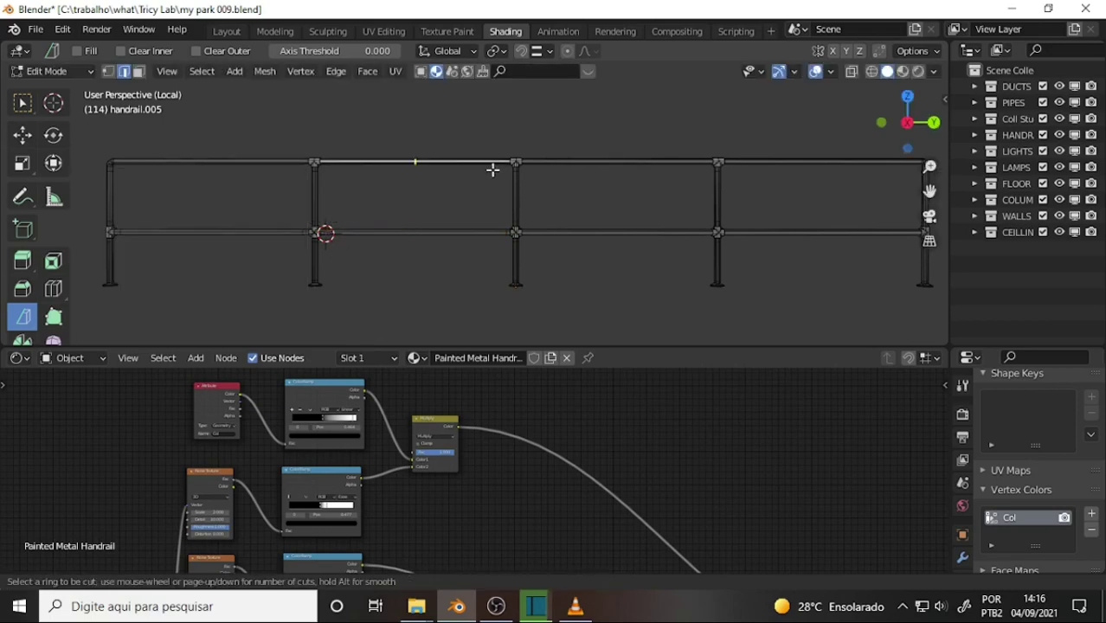
click(480, 174)
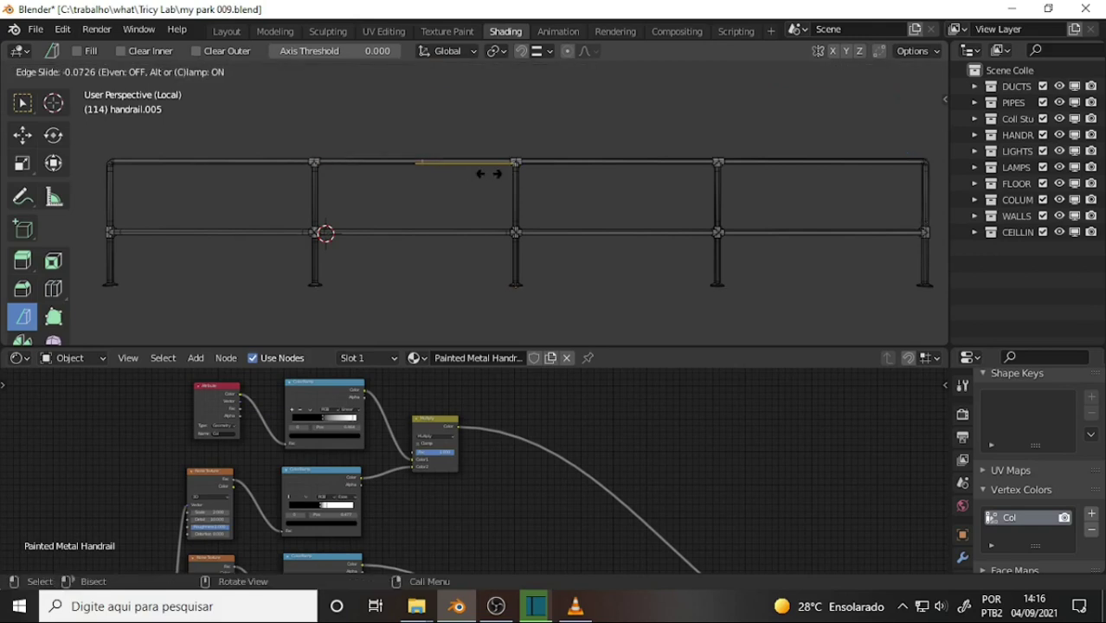
click(567, 186)
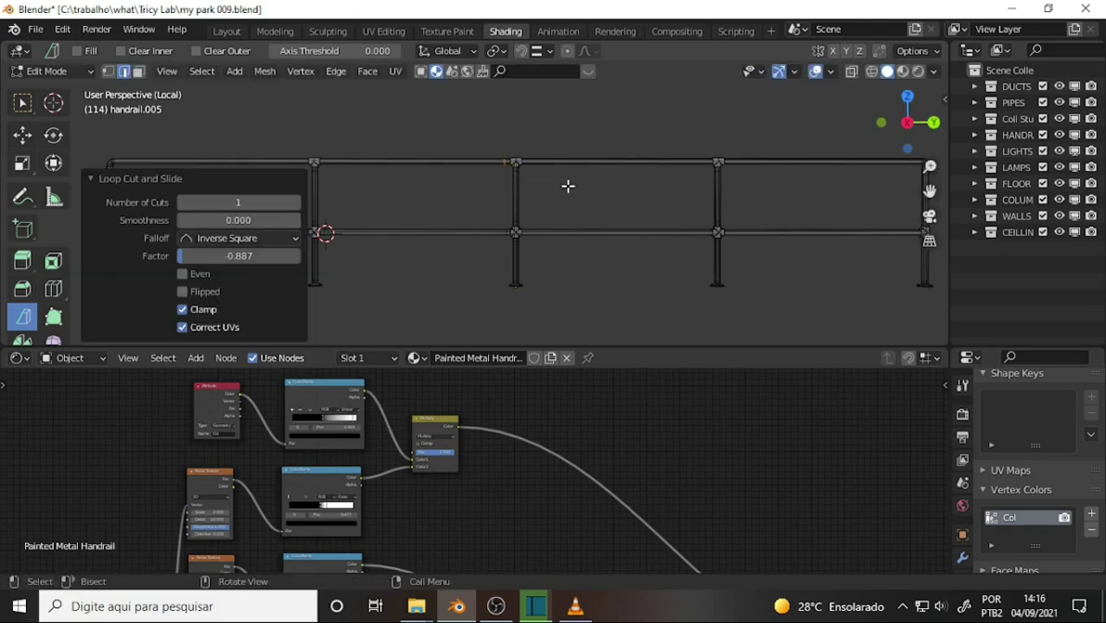
key(ctrl+r)
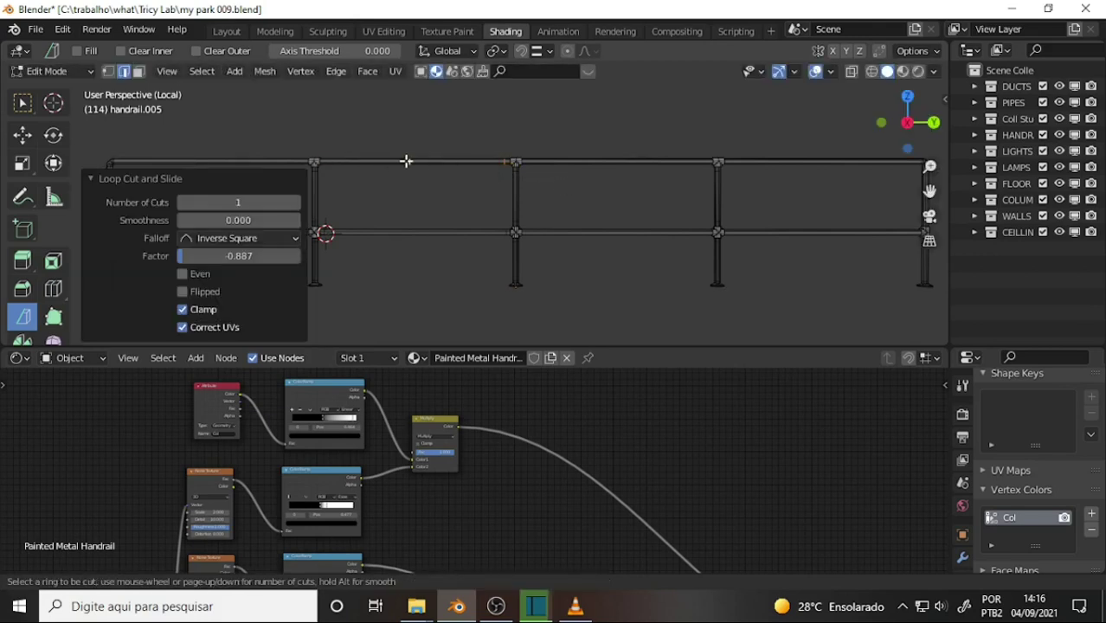
click(394, 179)
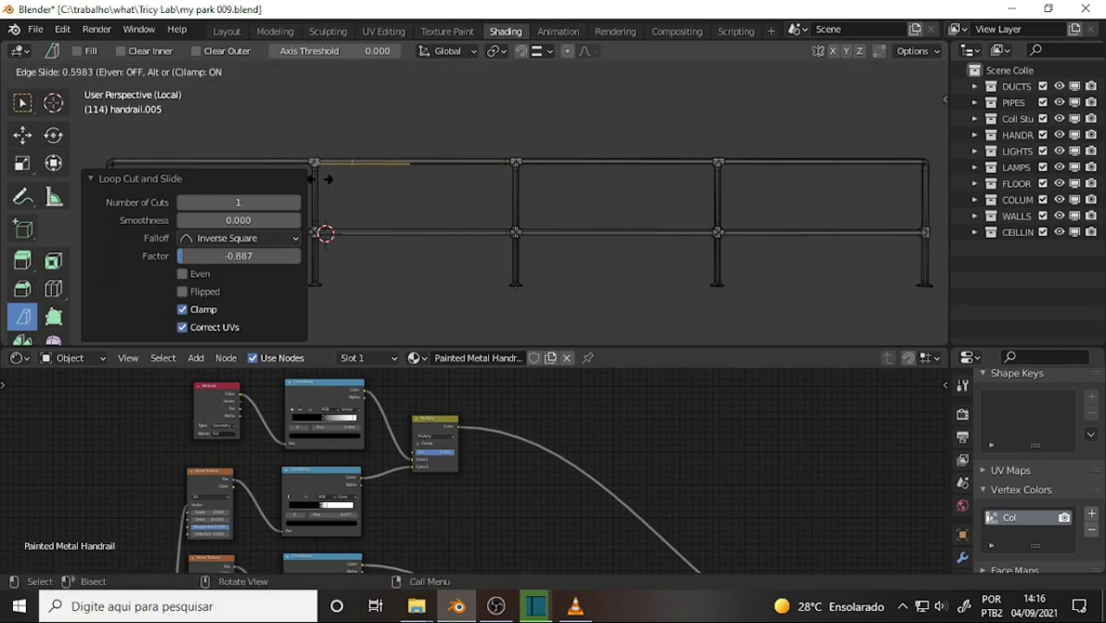
click(298, 186)
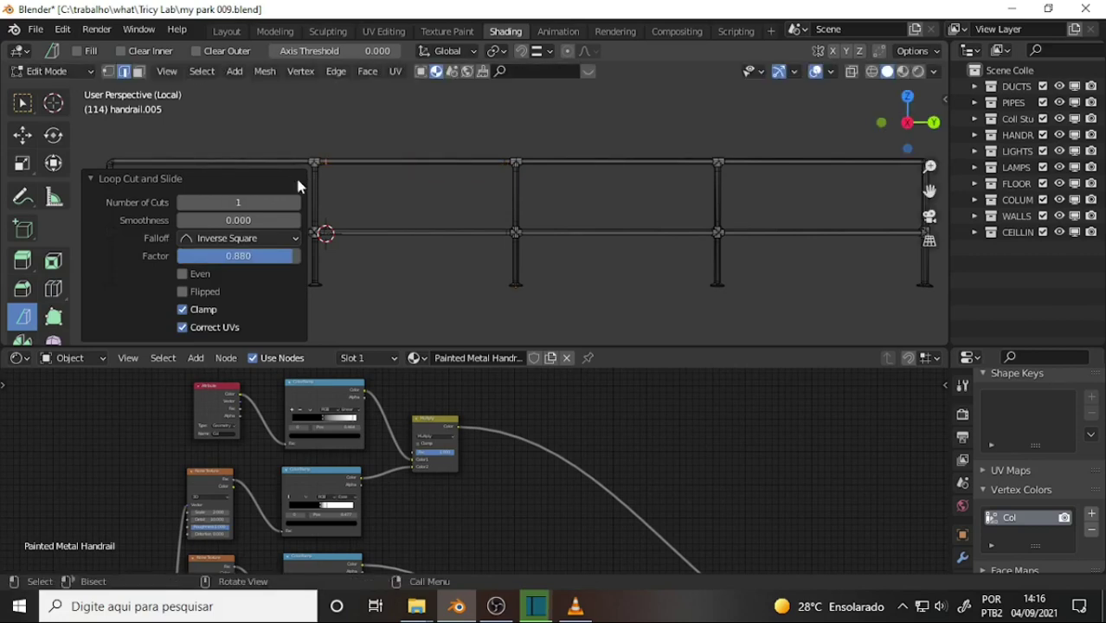
- Add two loop cuts in the top rail's first section, the last slid to factor 0.940
click(279, 161)
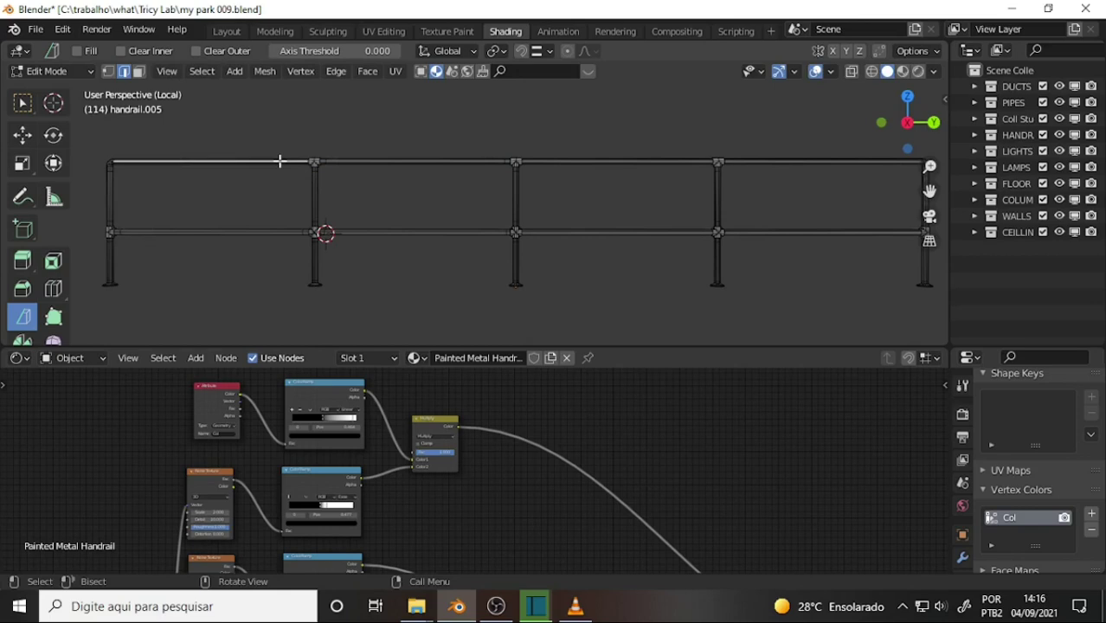
key(ctrl+r)
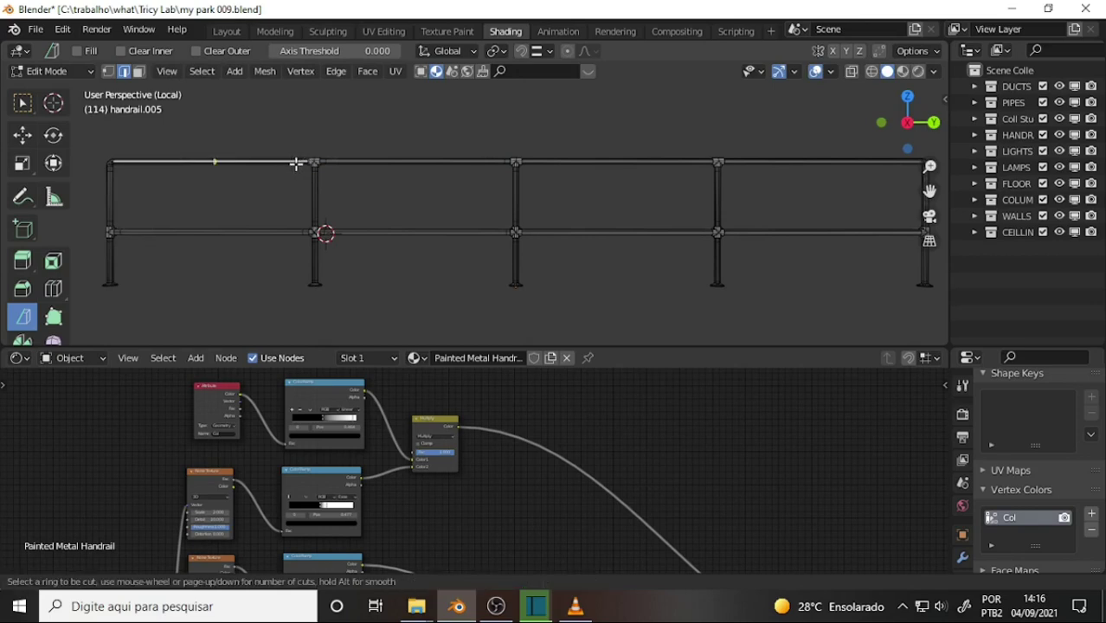
click(270, 168)
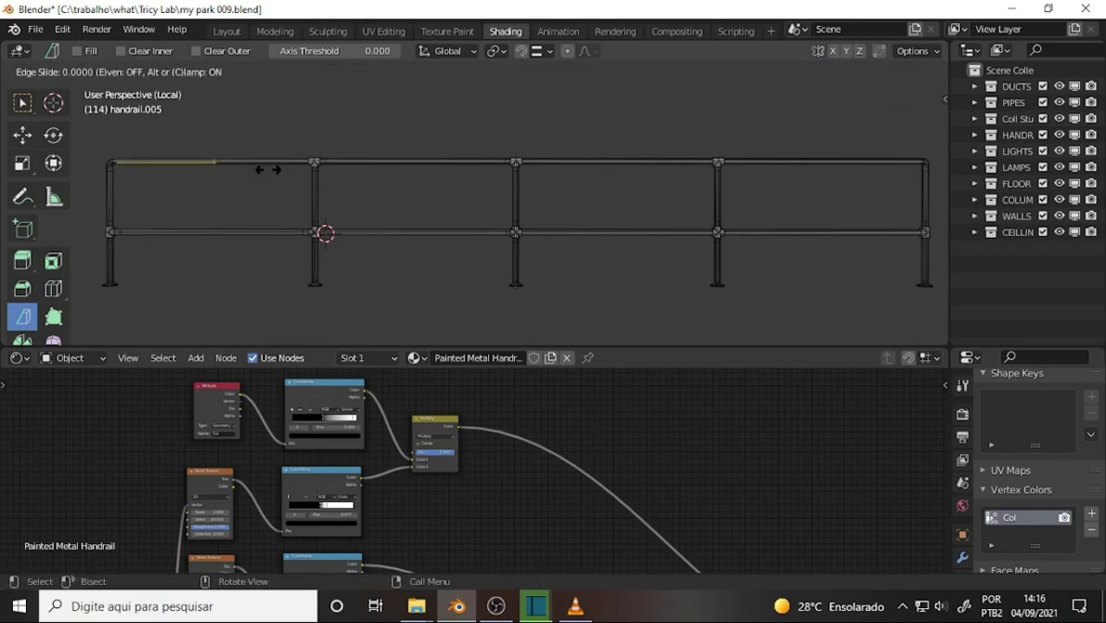
click(356, 188)
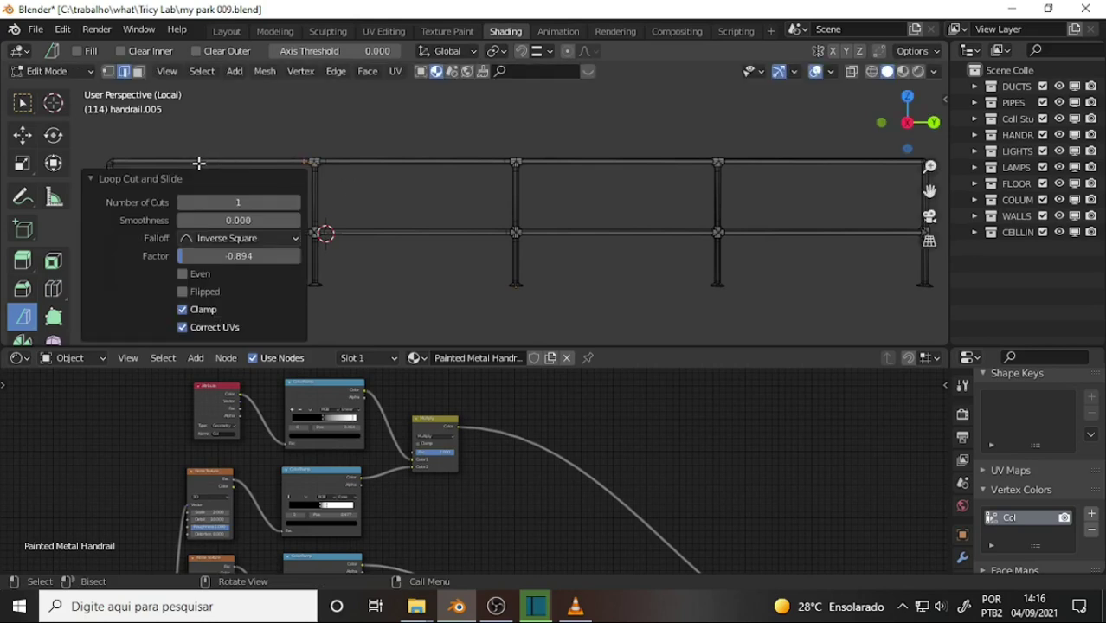
click(199, 163)
key(ctrl+r)
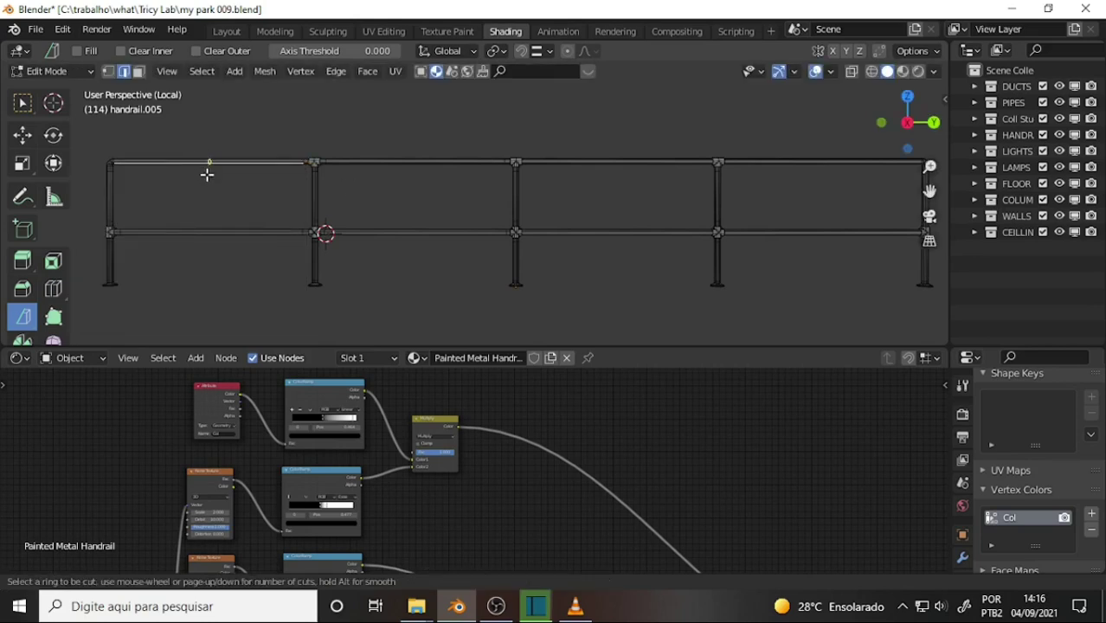
click(207, 174)
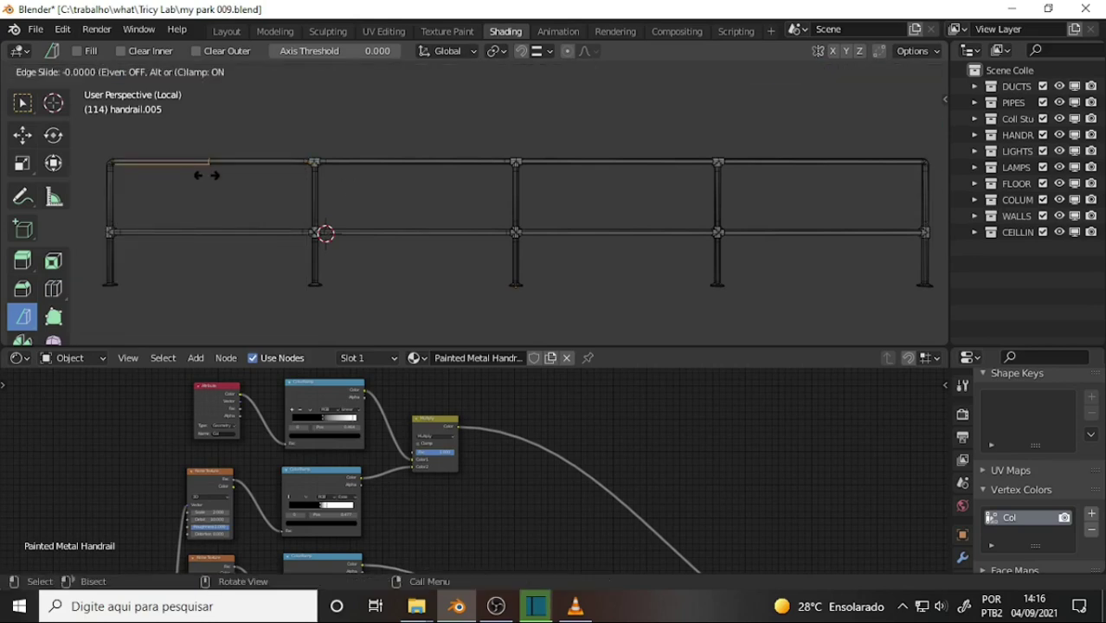
click(122, 176)
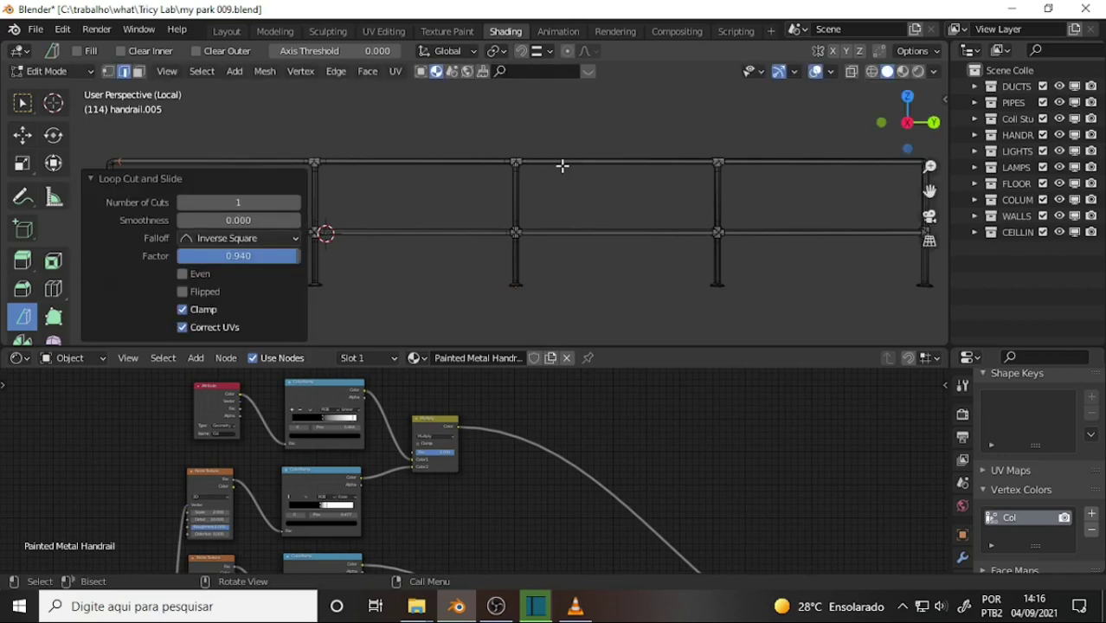
click(600, 169)
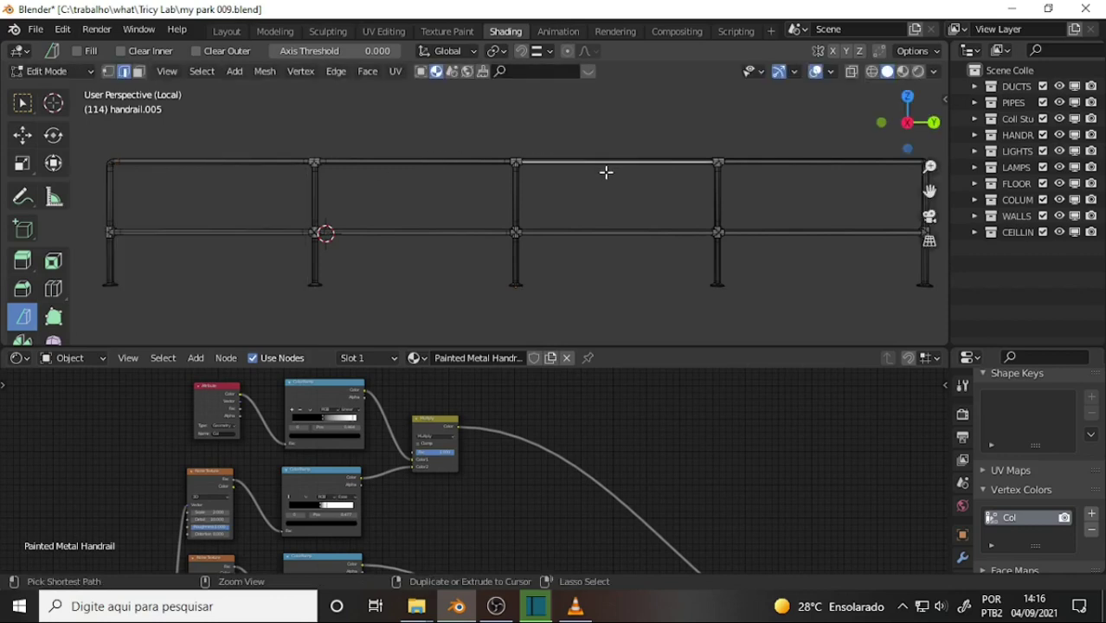
- Slide the top rail loop beside the post and add another loop near that section's end
key(g)
key(g)
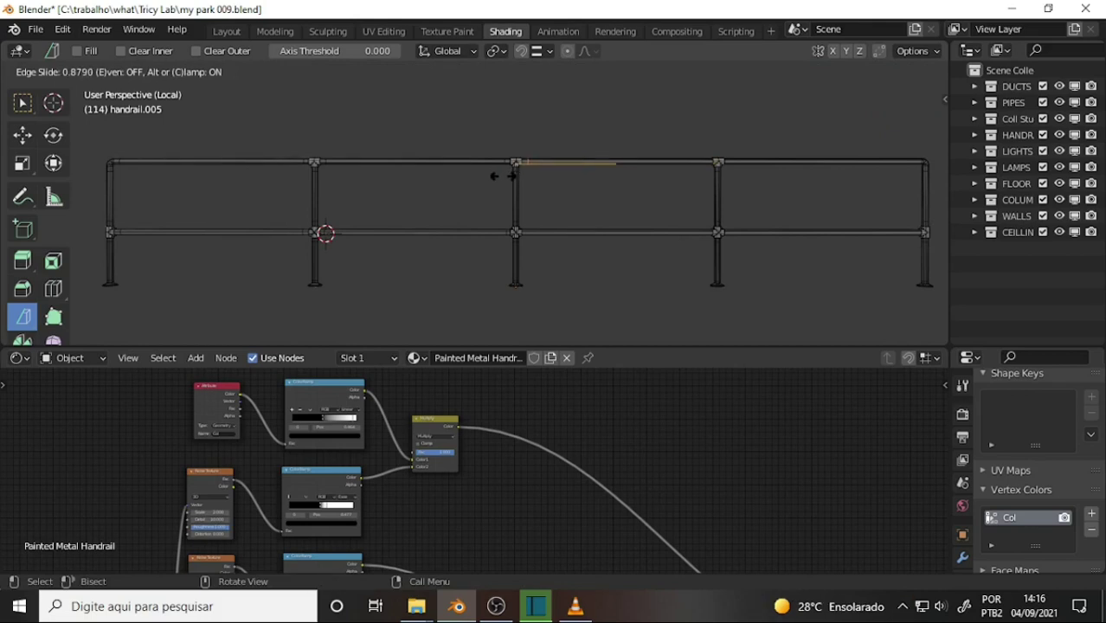
click(511, 176)
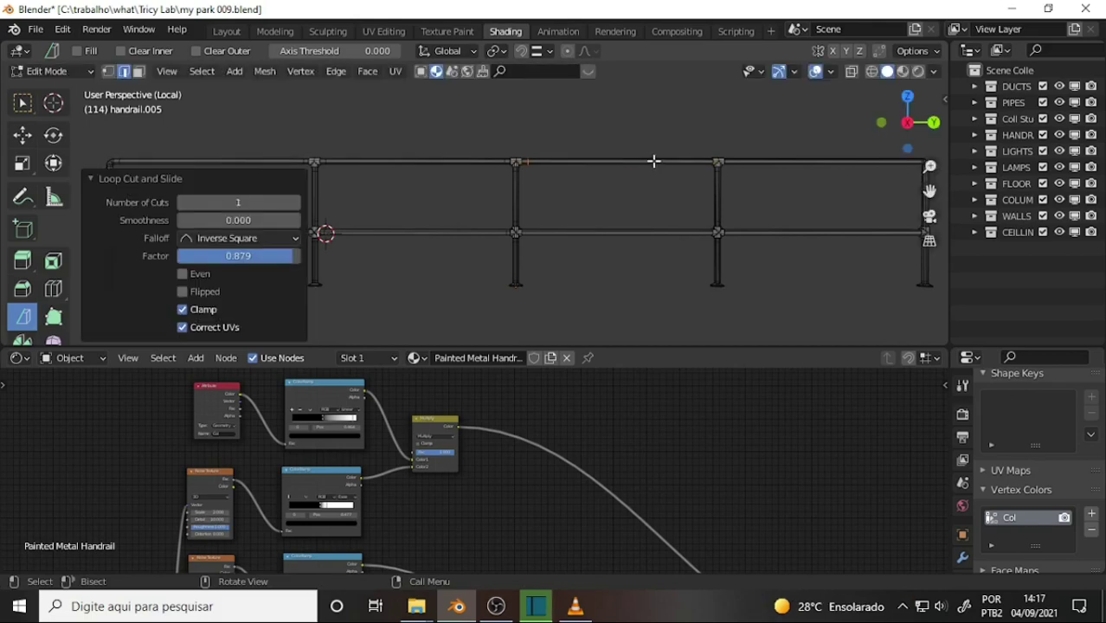
key(ctrl+r)
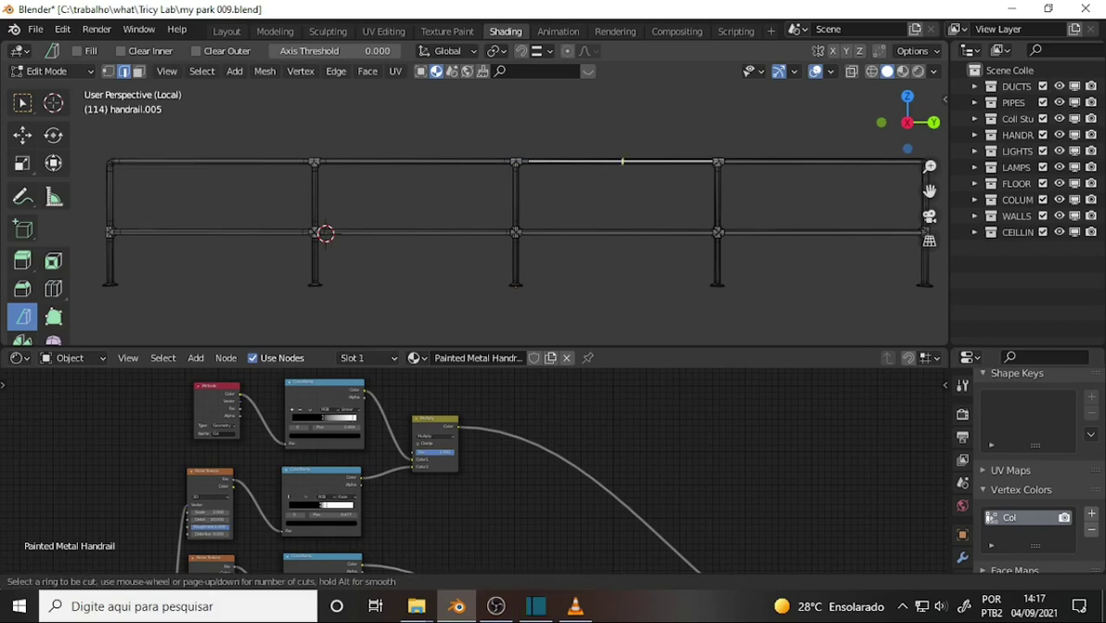
click(622, 161)
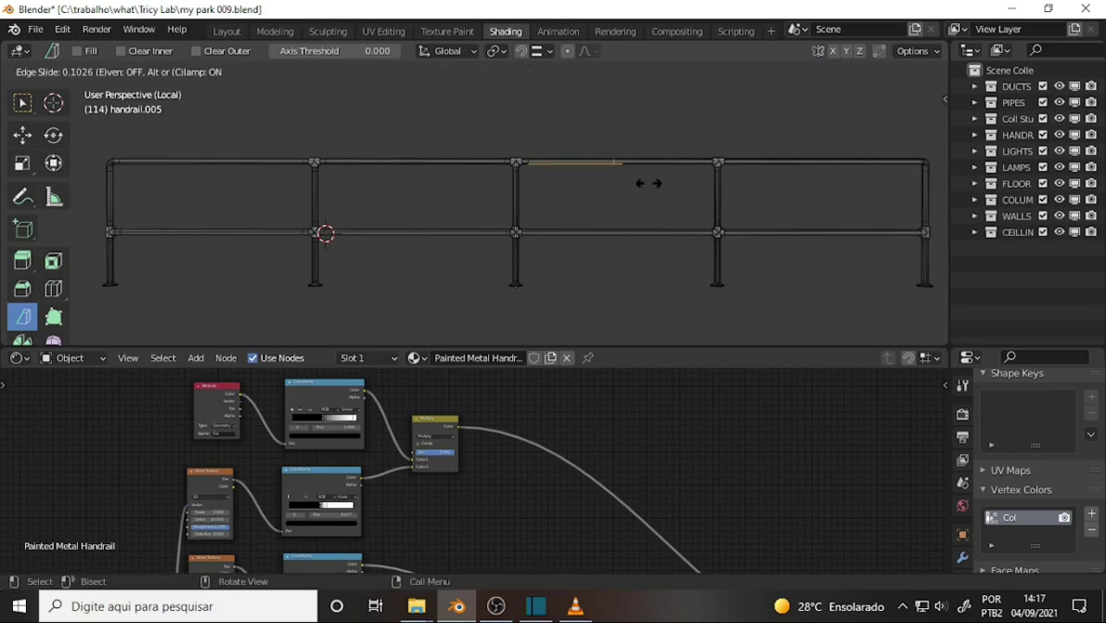
click(741, 192)
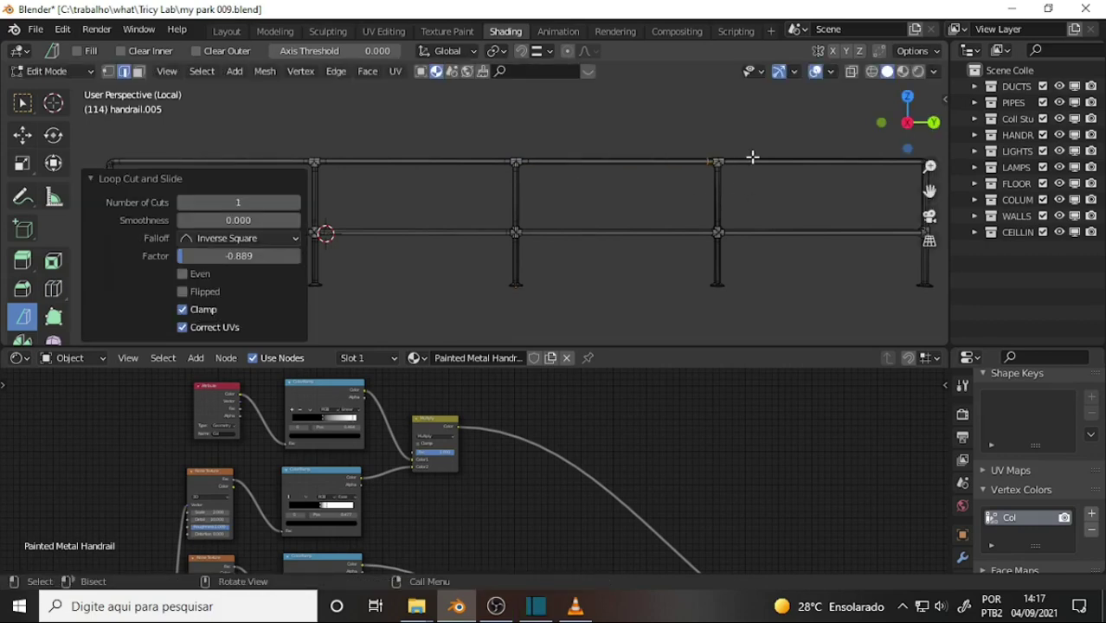
- Add a loop cut on the rightmost top rail section, slid toward the rail's end
key(ctrl+r)
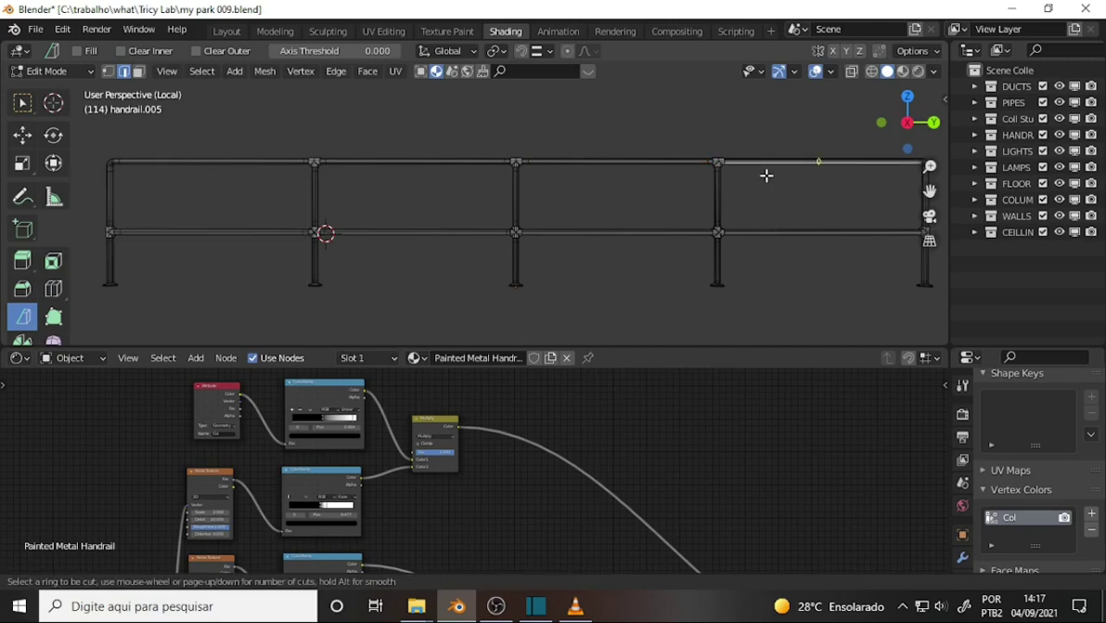
click(766, 176)
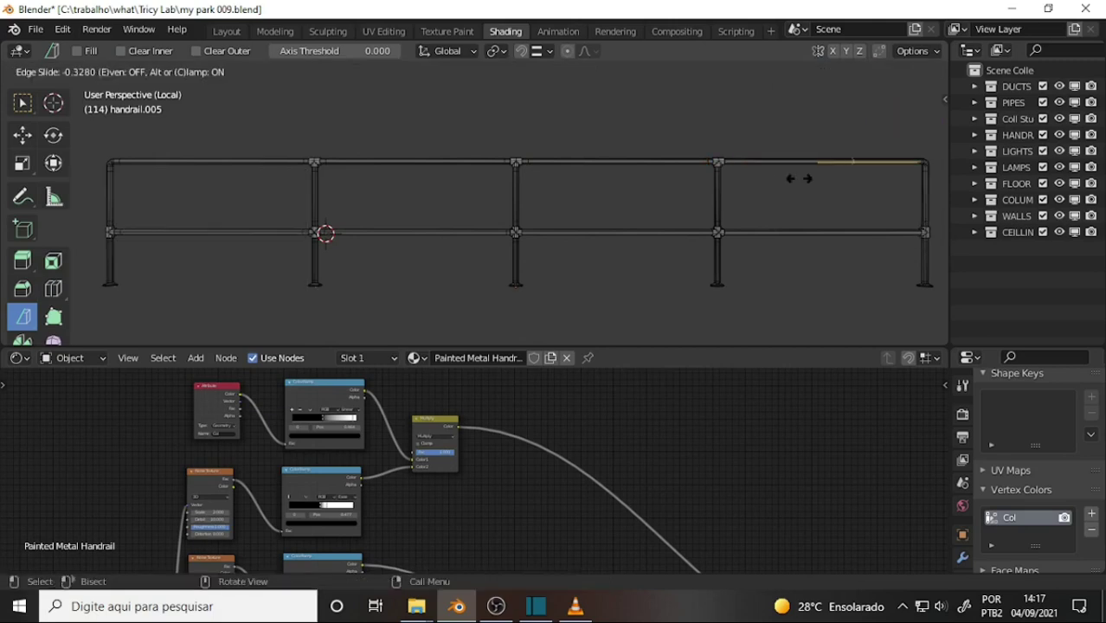
click(679, 185)
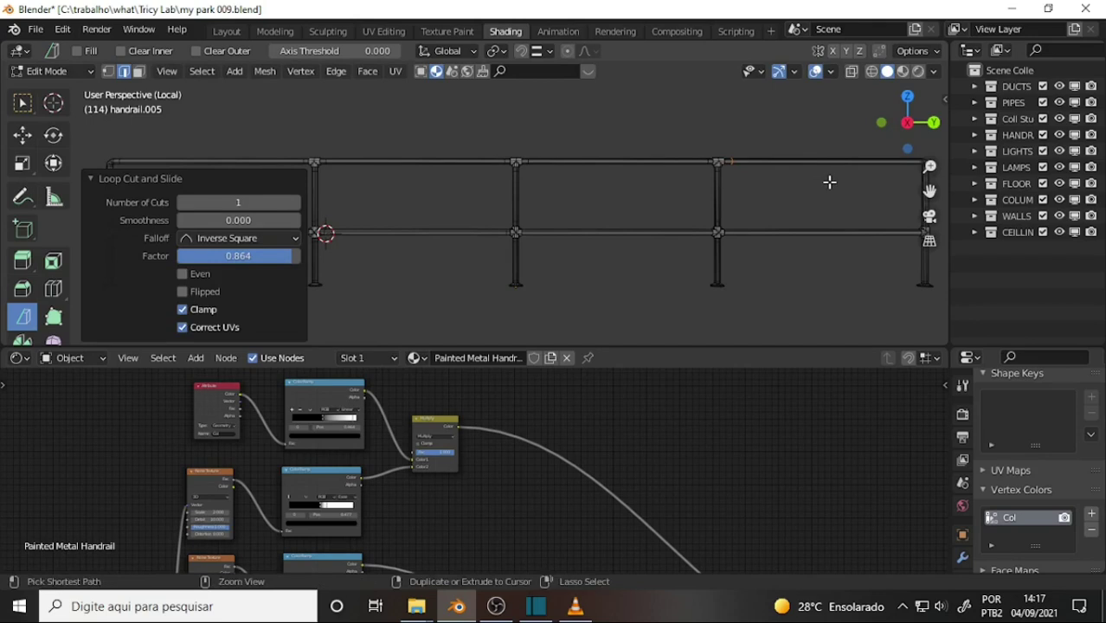
key(g)
key(g)
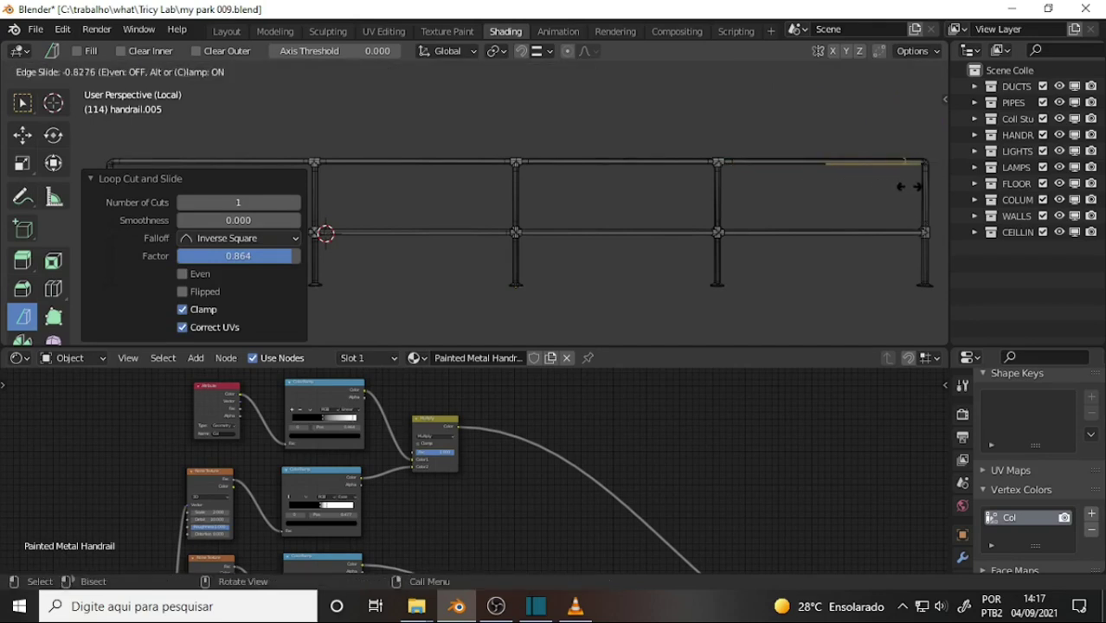
click(916, 187)
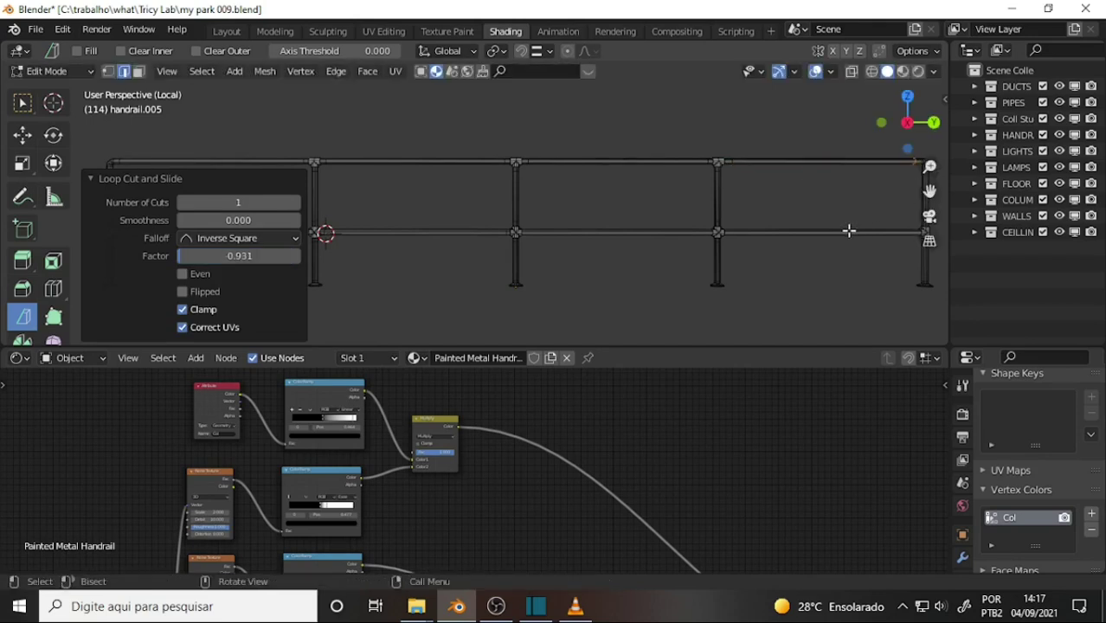
- Add two loop cuts on the lower rail's later sections, fixed near the section and rail ends
click(849, 231)
key(ctrl+r)
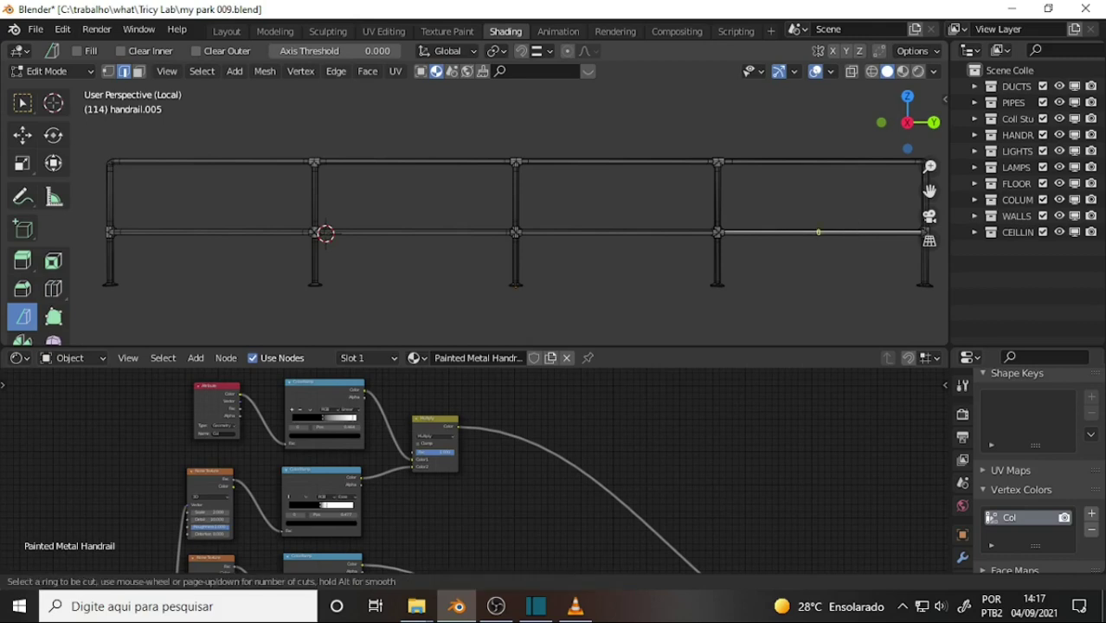
click(818, 231)
click(763, 226)
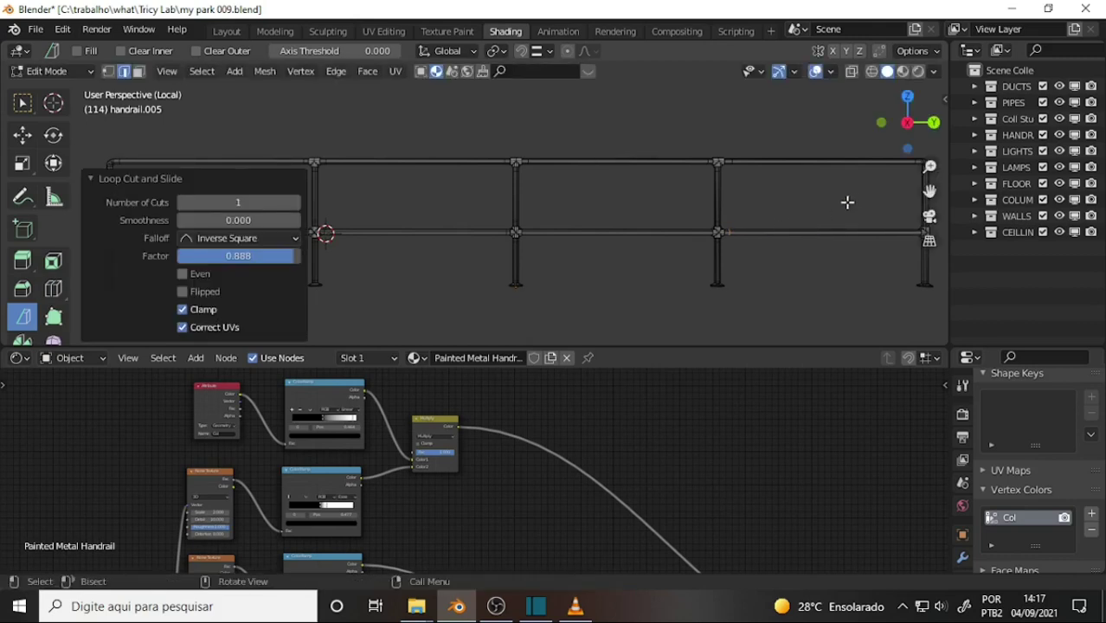
click(867, 205)
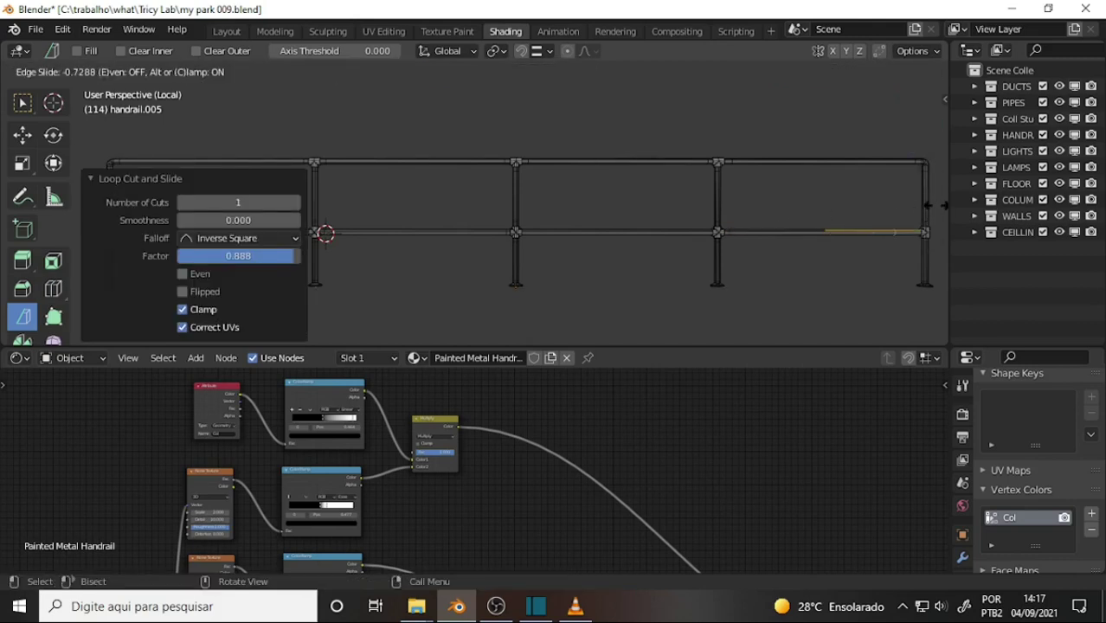
click(12, 205)
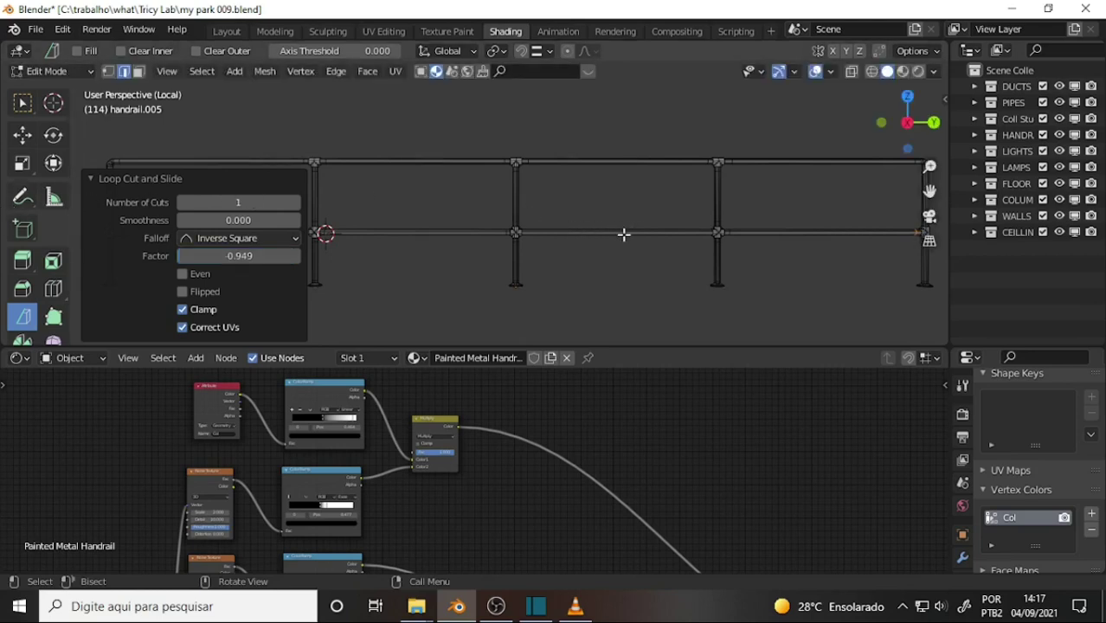
- Add a loop cut near the end of the middle lower rail section, undoing an extra slide
key(ctrl+r)
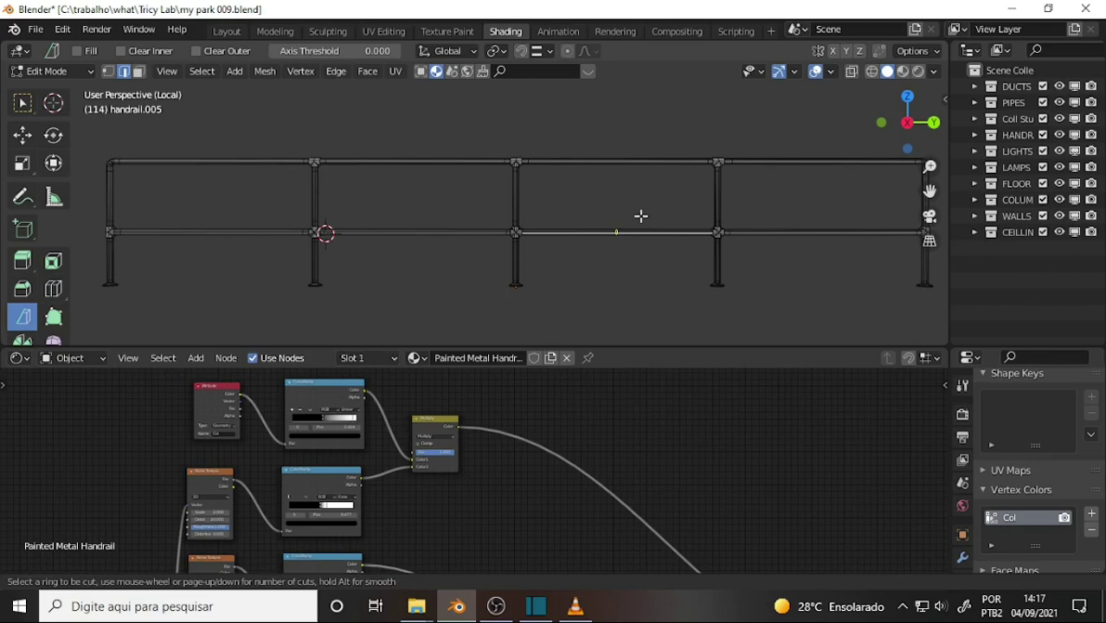
click(640, 215)
click(550, 211)
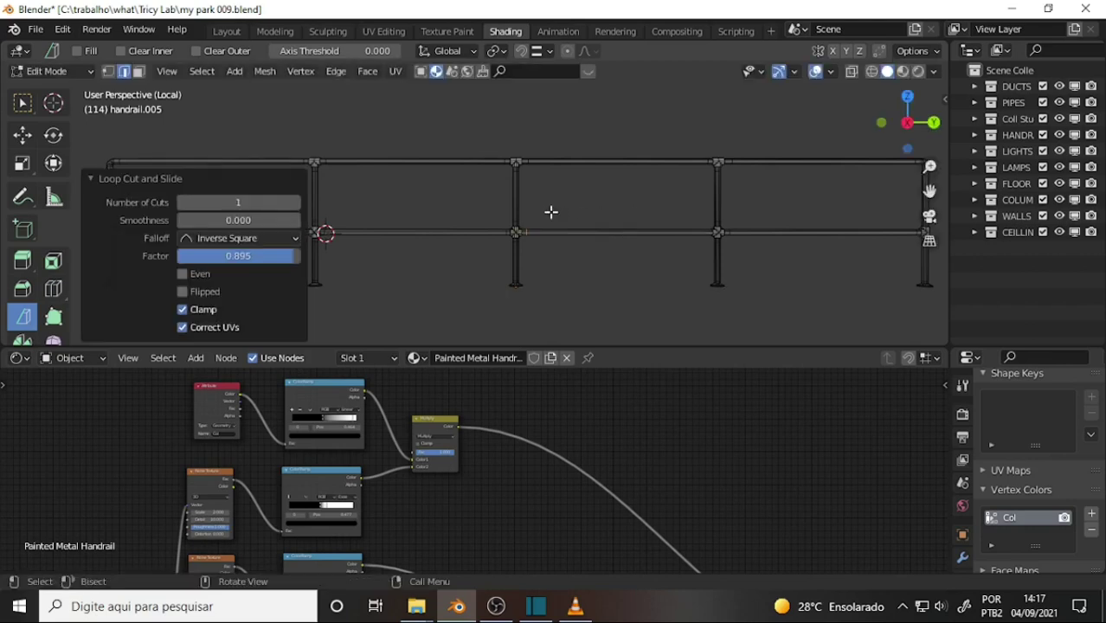
key(g)
key(g)
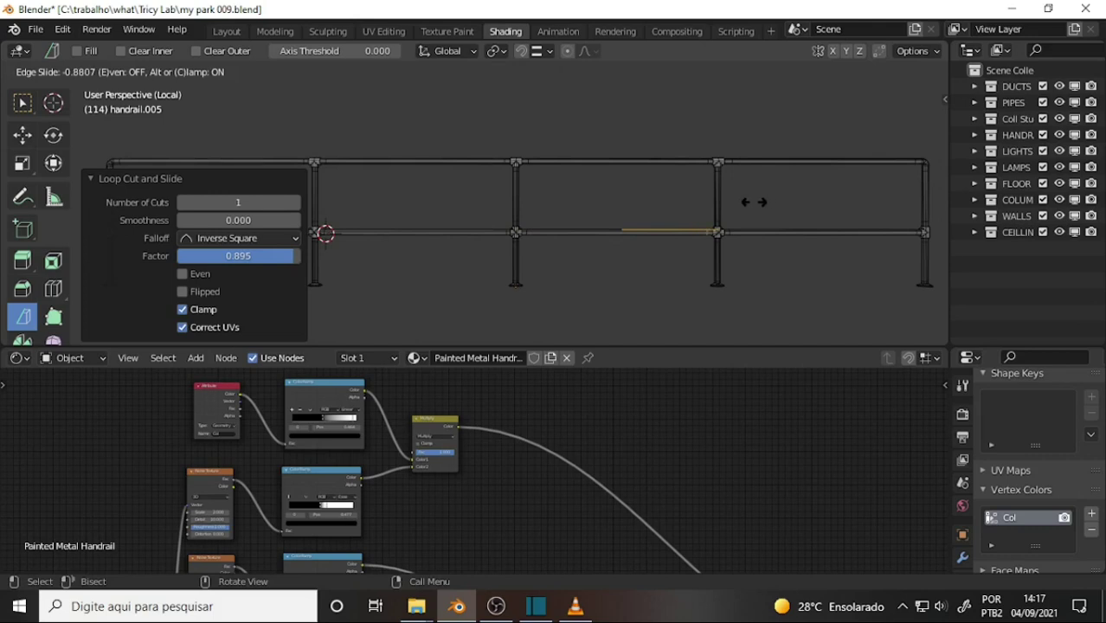
key(Escape)
key(ctrl+z)
mouse_move(545, 118)
middle_down()
mouse_move(440, 197)
mouse_move(341, 163)
mouse_move(298, 131)
mouse_move(638, 128)
mouse_move(605, 130)
middle_up()
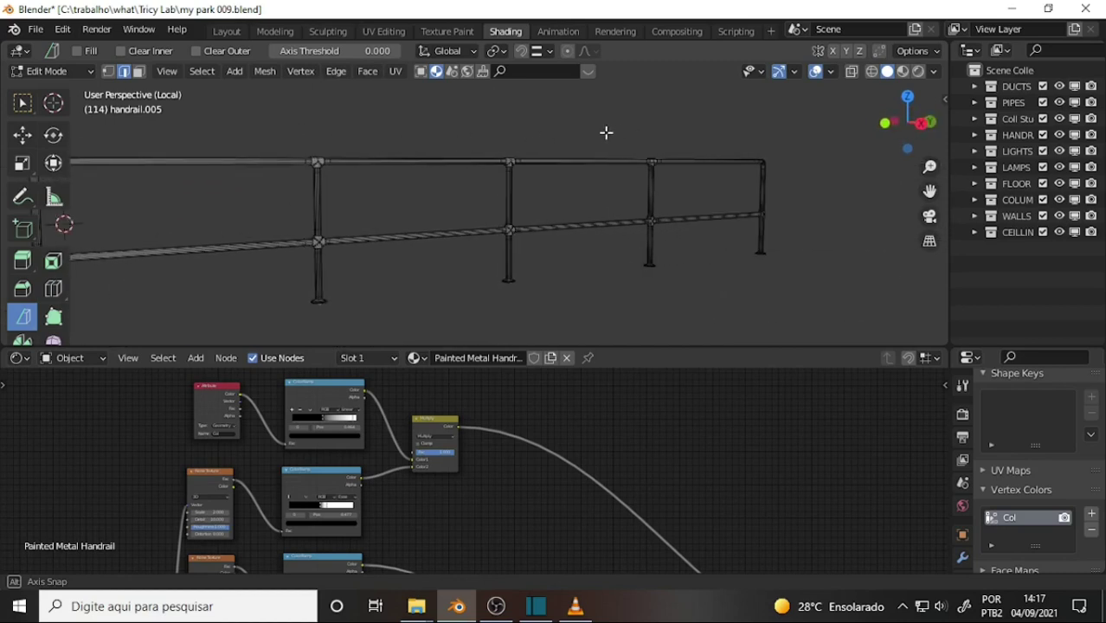
- Put handrail.005 into Vertex Paint mode and inspect it from several angles
click(47, 71)
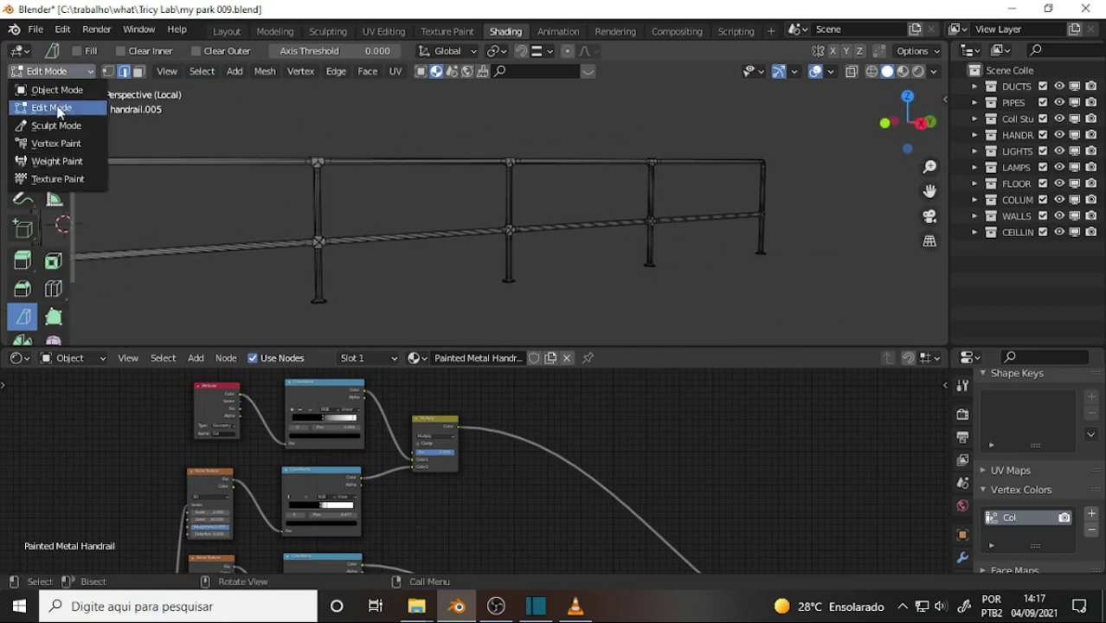
click(67, 149)
mouse_move(801, 129)
middle_down()
mouse_move(648, 138)
mouse_move(573, 116)
mouse_move(599, 127)
mouse_move(809, 129)
middle_up()
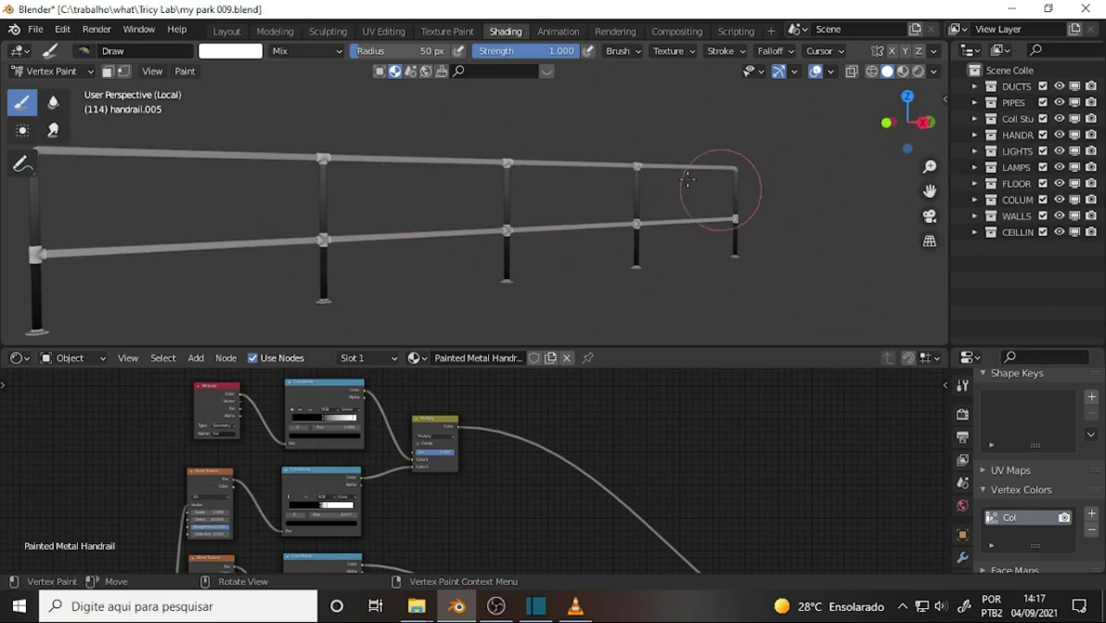
scroll(666, 195, up, 1)
scroll(660, 173, up, 2)
scroll(661, 158, up, 2)
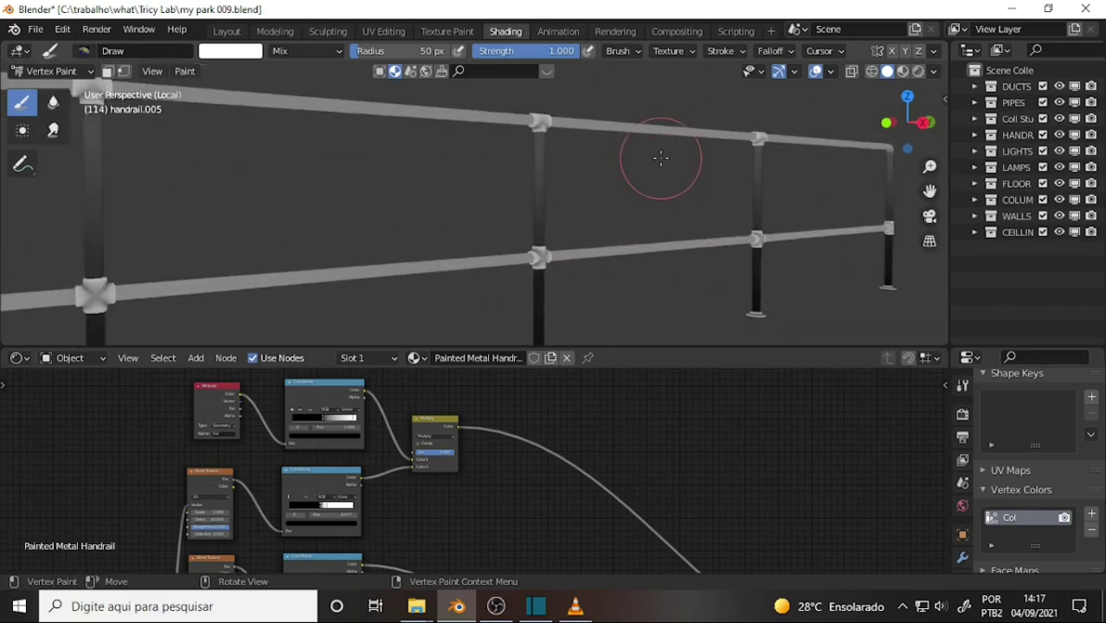
middle_drag(661, 157, 590, 173)
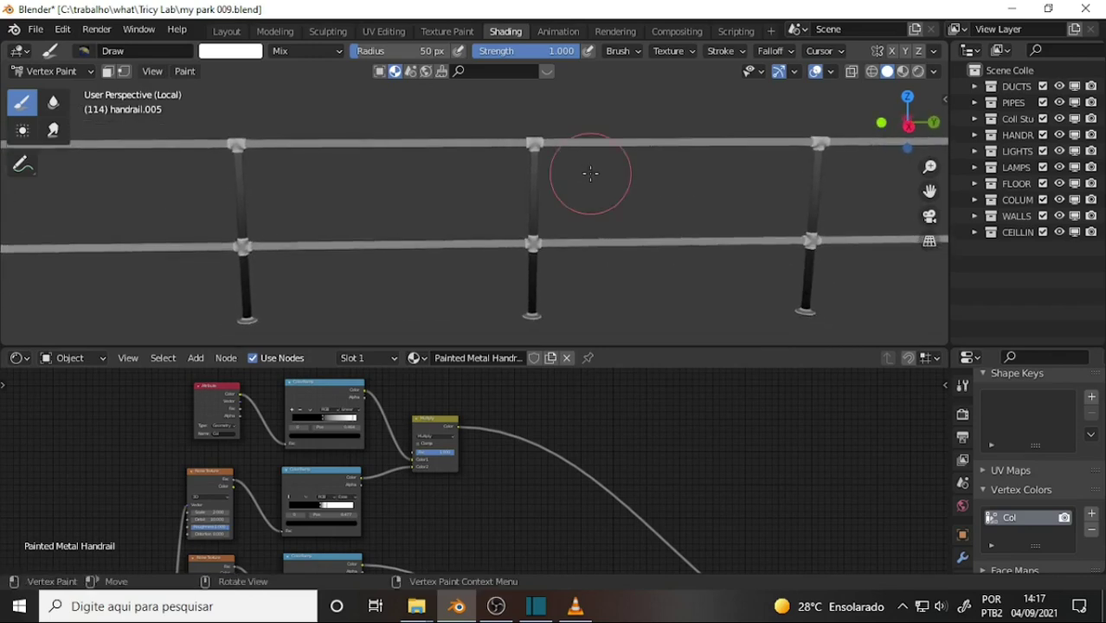
scroll(590, 173, down, 2)
scroll(590, 173, down, 1)
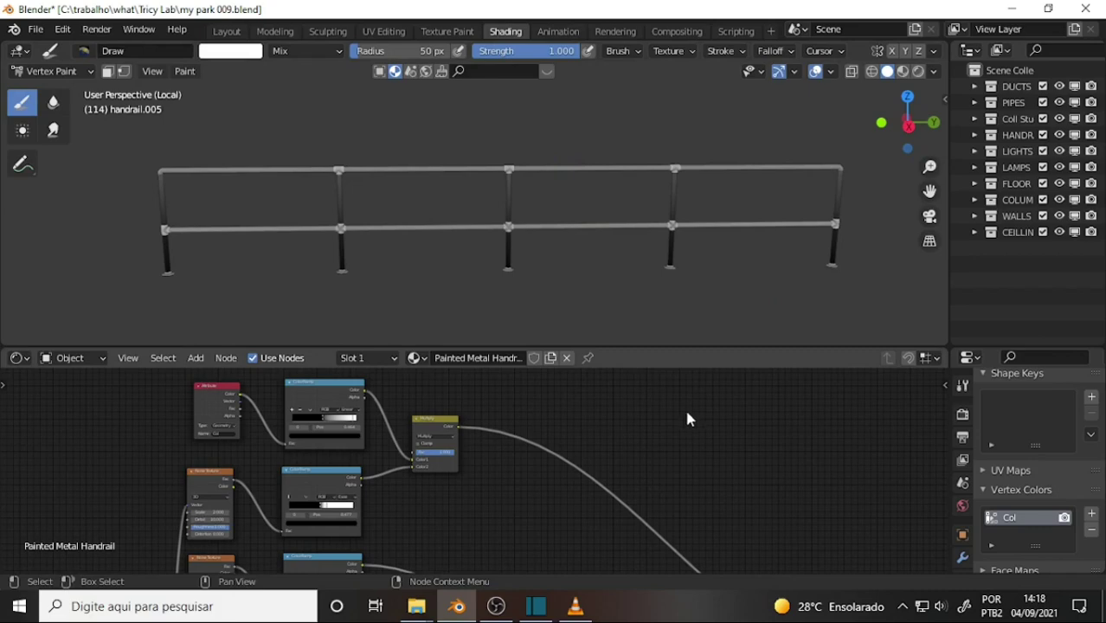
click(496, 606)
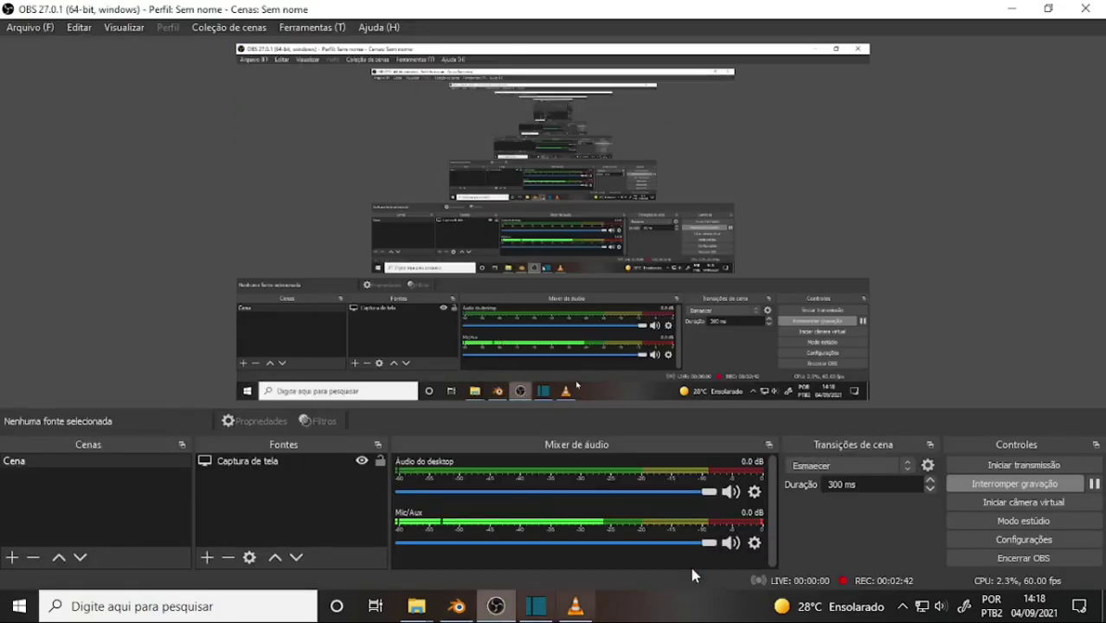
click(457, 608)
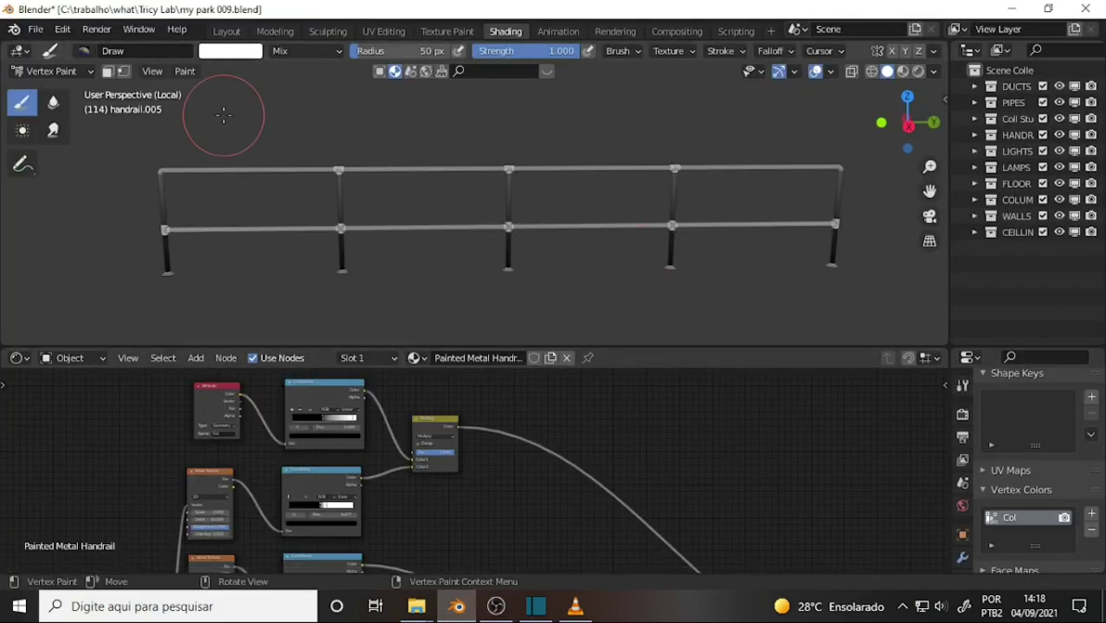
- Fill handrail.005's vertex colours with white via Paint > Set Vertex Colors
click(187, 73)
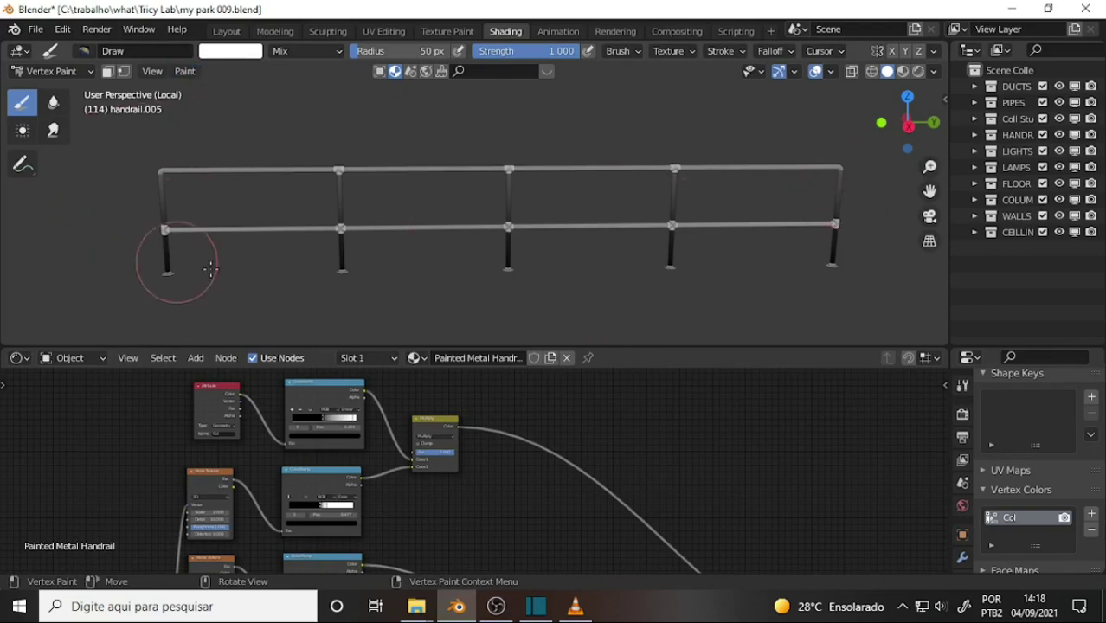
click(187, 76)
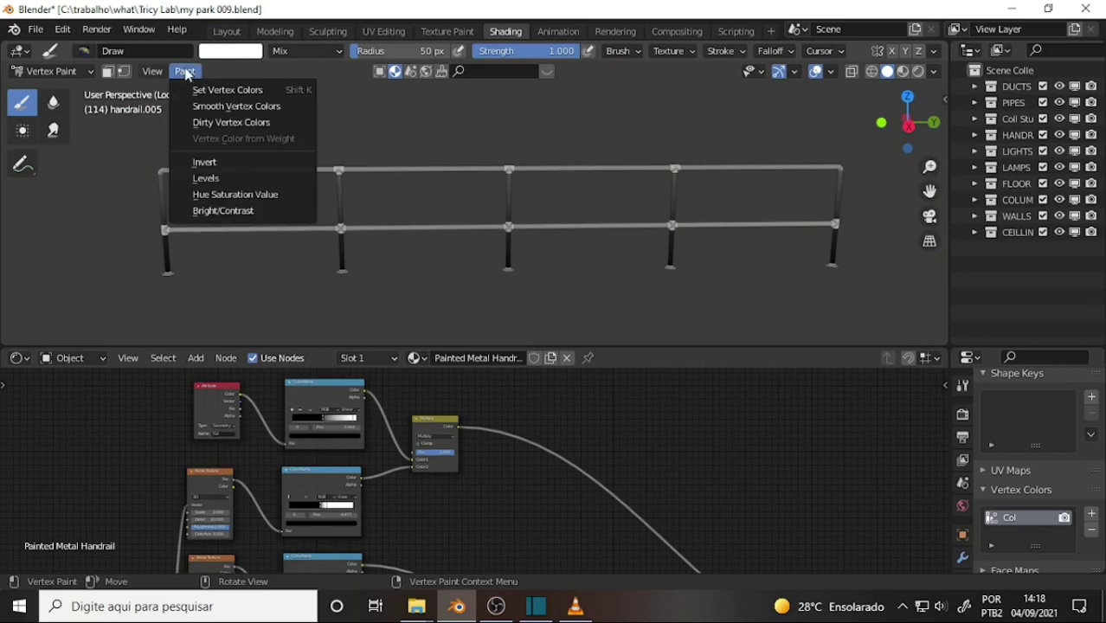
click(226, 92)
- Apply Dirty Vertex Colors for grey shading and check the result from other angles
click(187, 76)
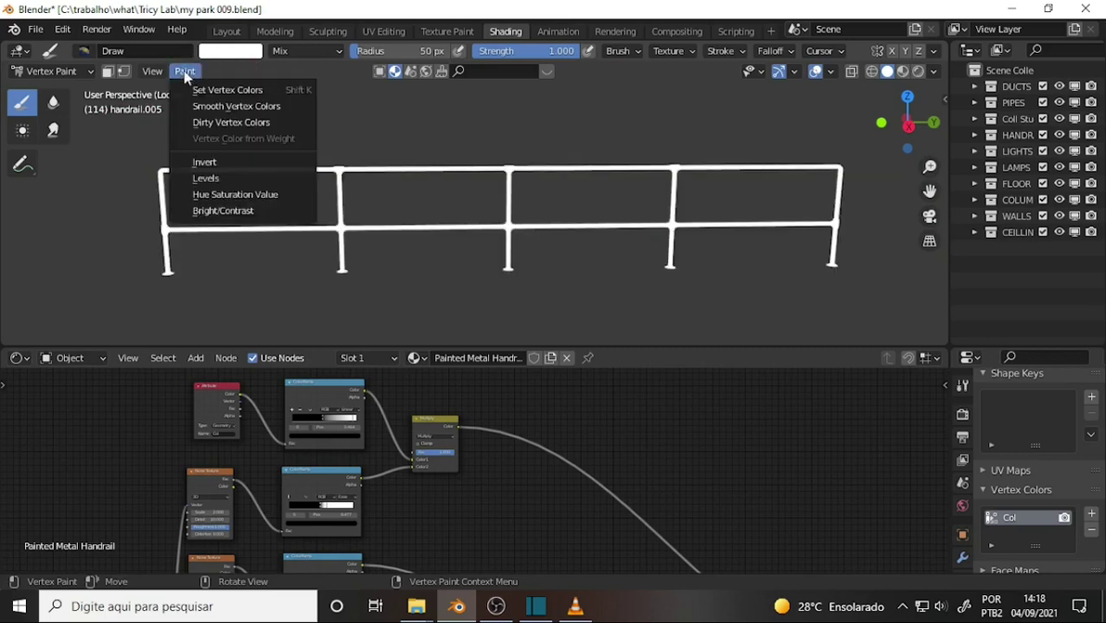
click(227, 119)
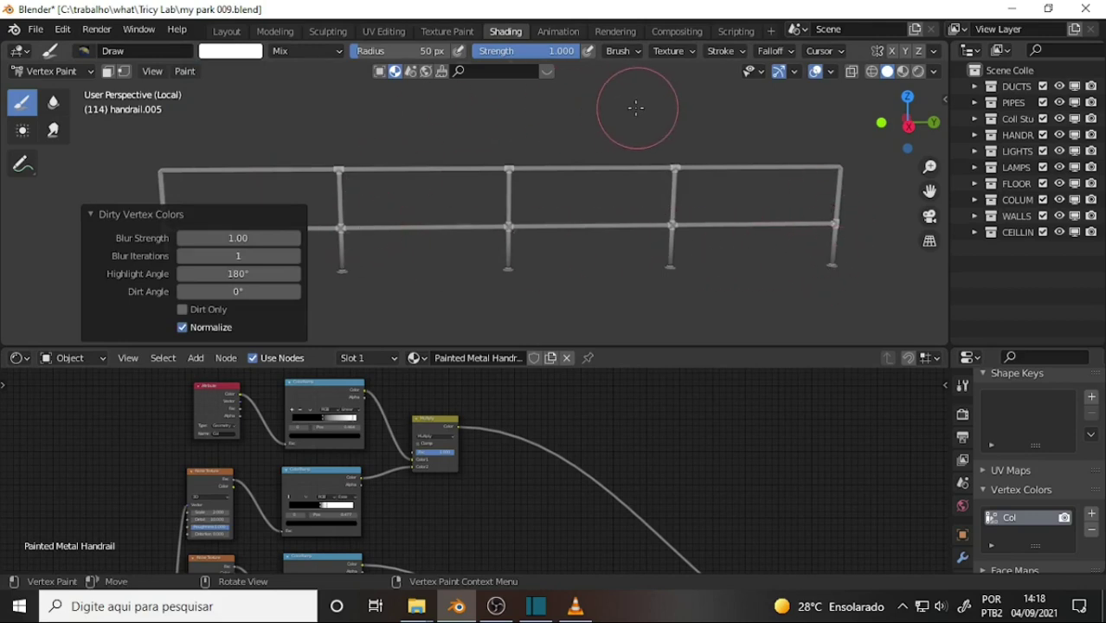
mouse_move(634, 106)
middle_down()
mouse_move(457, 92)
mouse_move(843, 99)
mouse_move(642, 109)
middle_up()
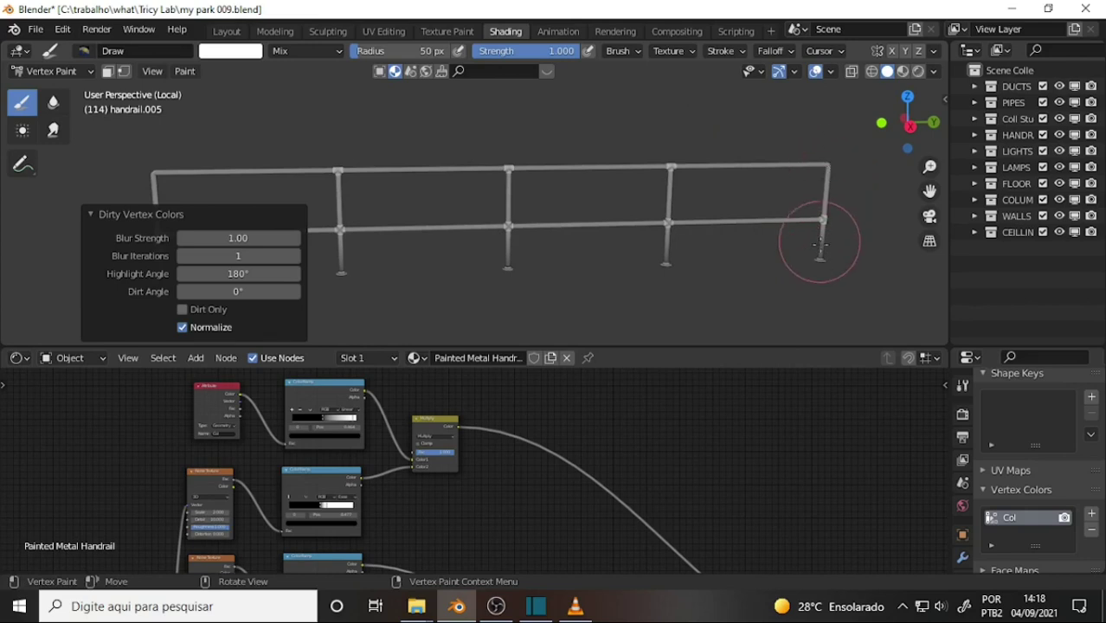
mouse_move(636, 161)
middle_down()
mouse_move(603, 151)
mouse_move(608, 140)
middle_up()
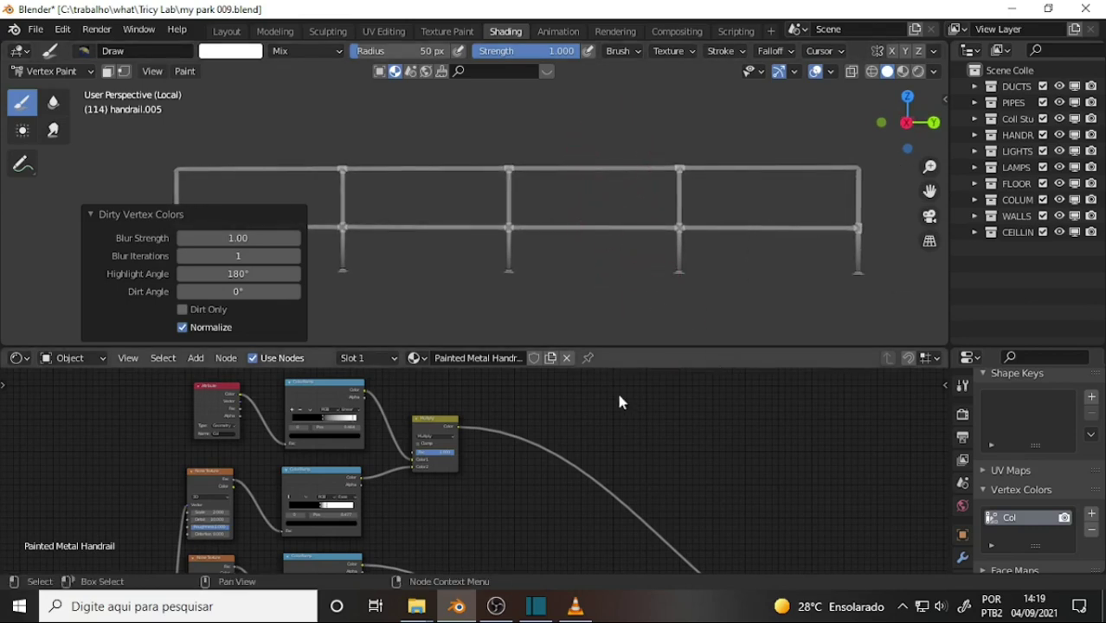
click(187, 72)
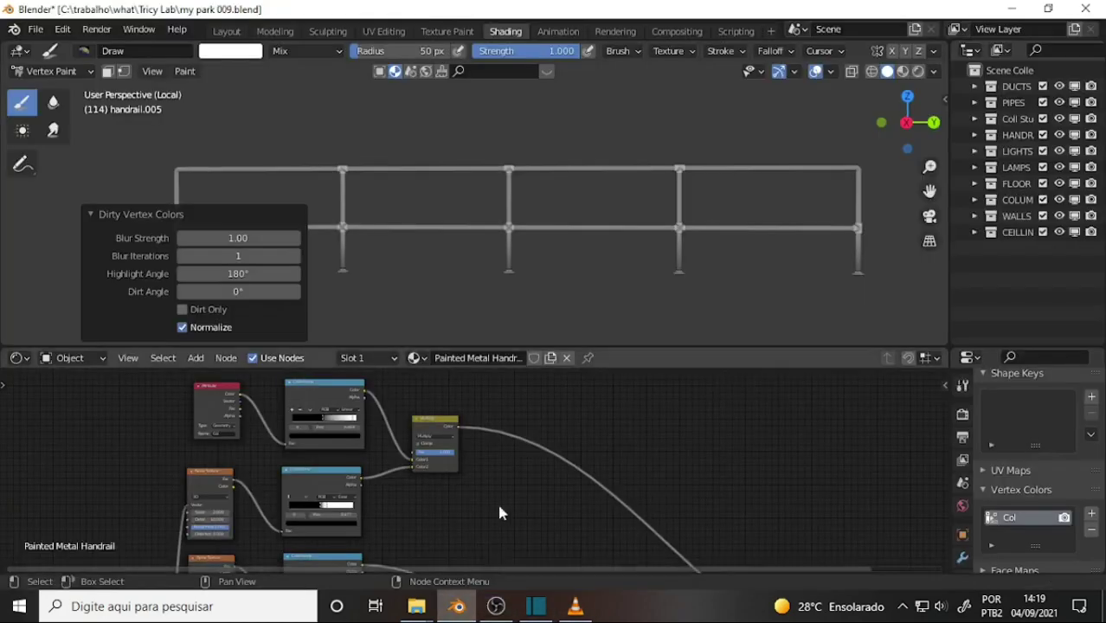
- Return handrail.005 to Object Mode and switch the viewport to Material Preview shading
click(69, 71)
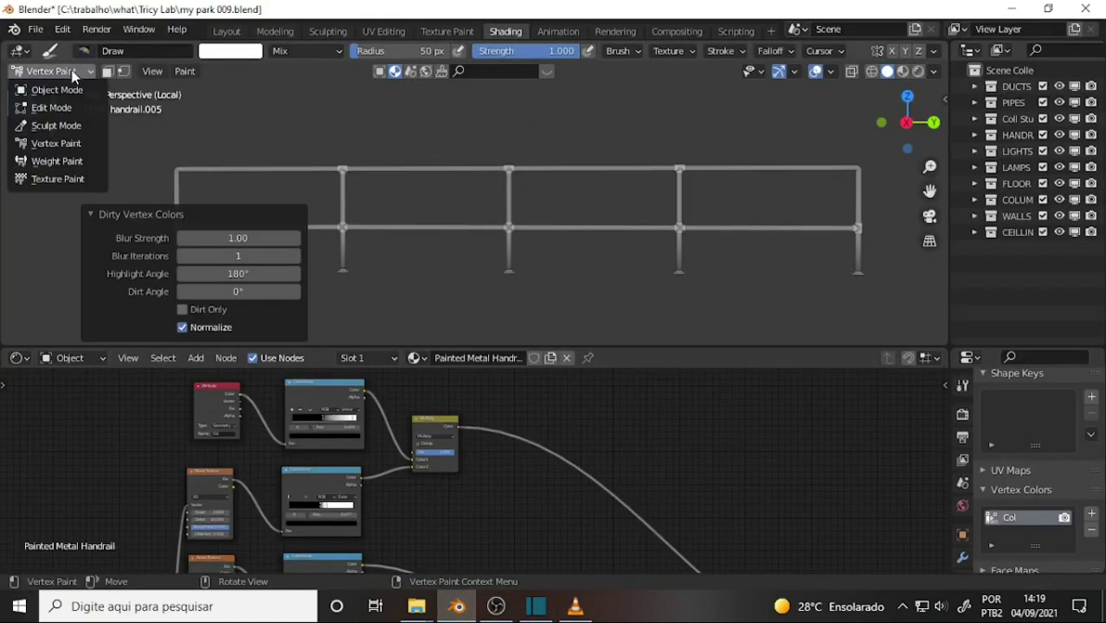
click(57, 90)
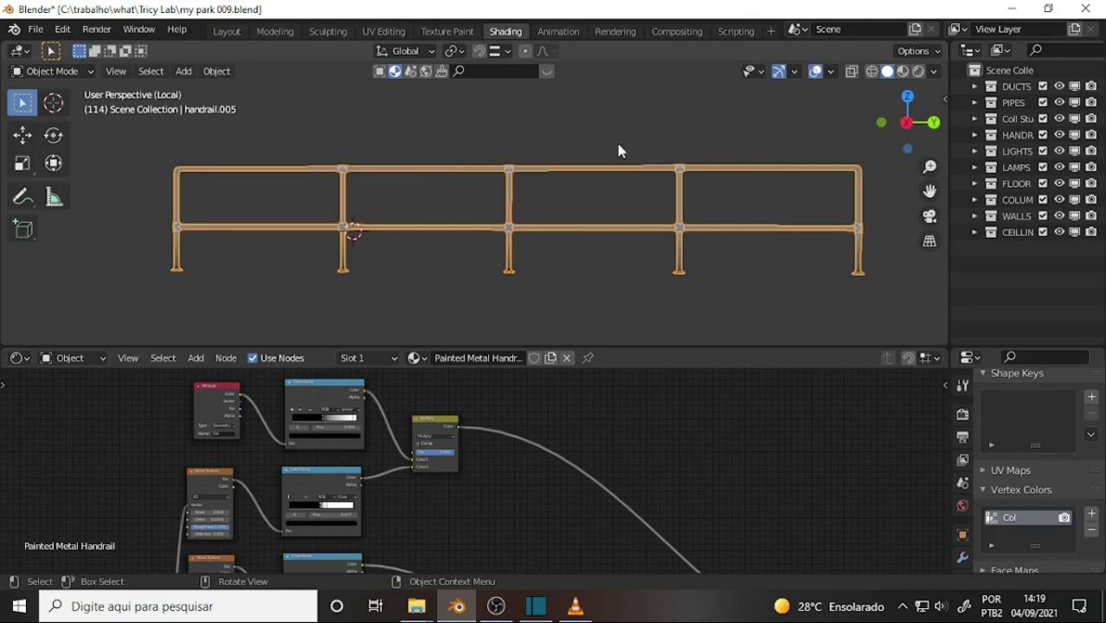
key(z)
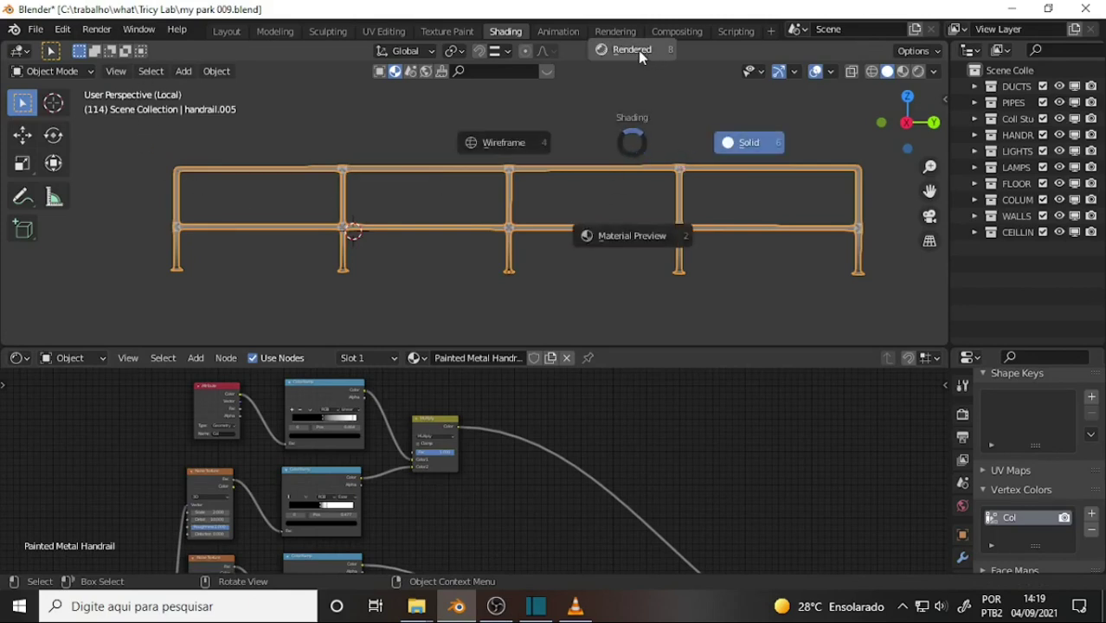
key(2)
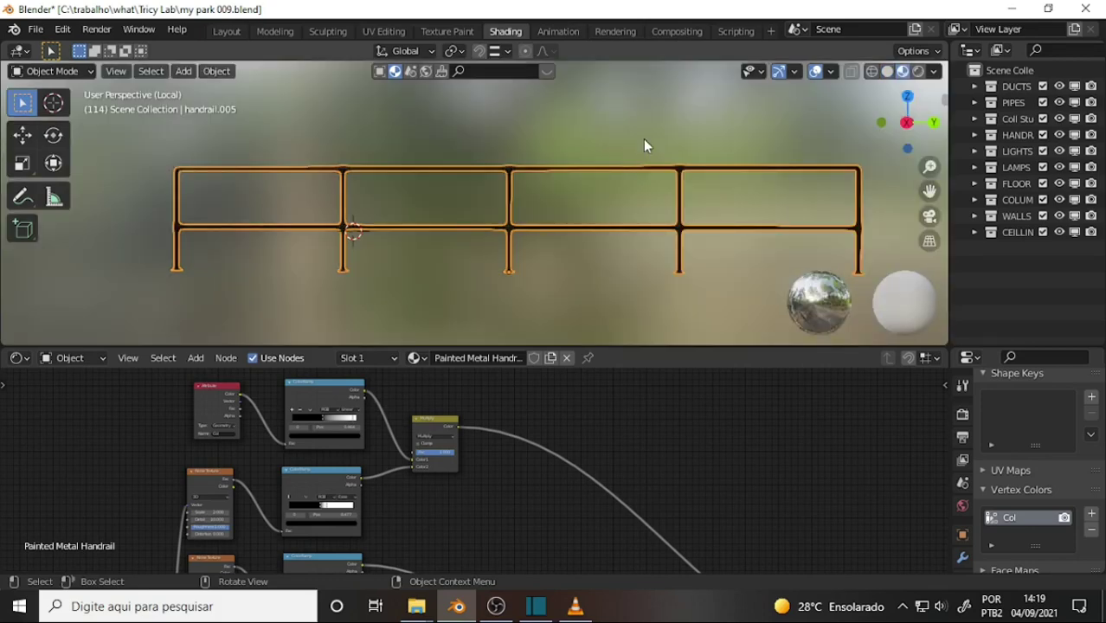
- Frame the handrail's tee joint in the viewport and centre the colour ramps in the node editor
mouse_move(676, 148)
middle_down()
mouse_move(813, 156)
mouse_move(752, 155)
middle_up()
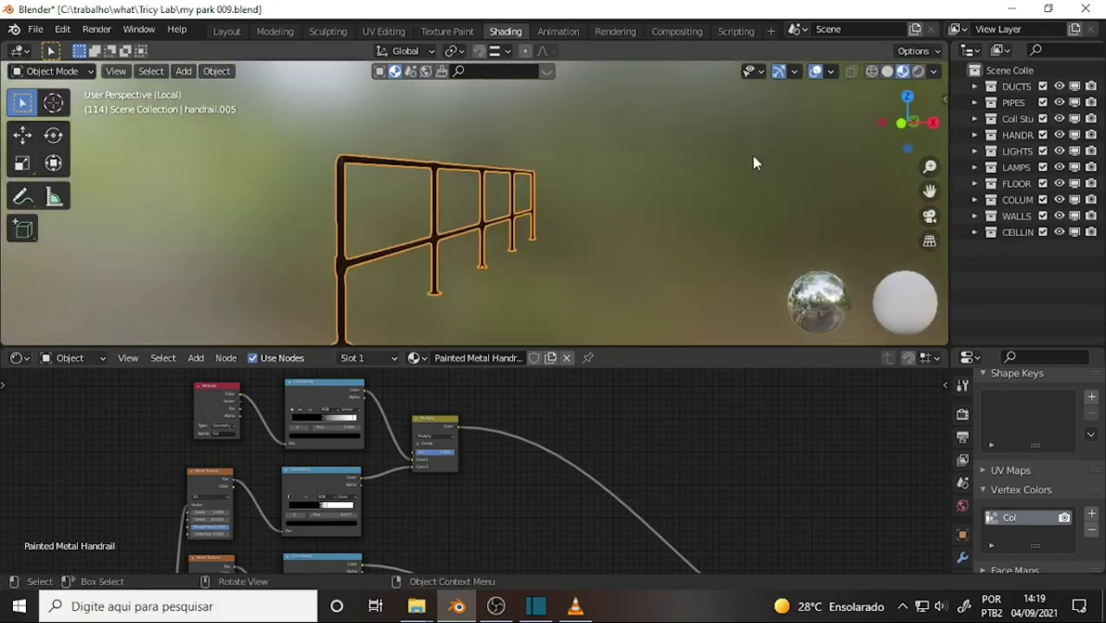
scroll(740, 143, up, 3)
drag(928, 188, 865, 199)
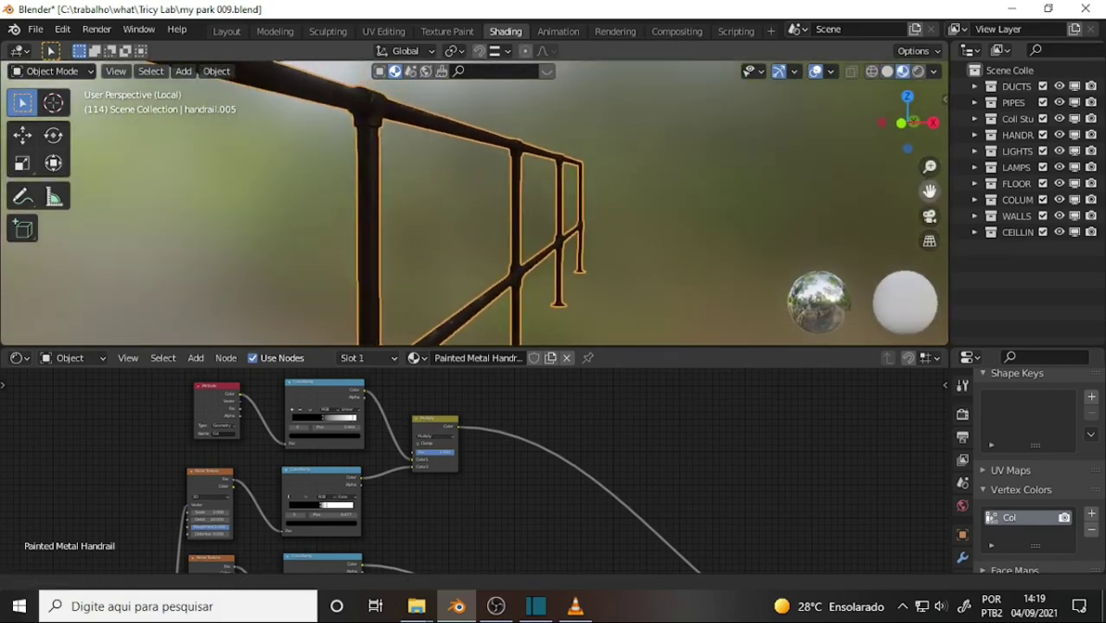
middle_drag(834, 208, 781, 206)
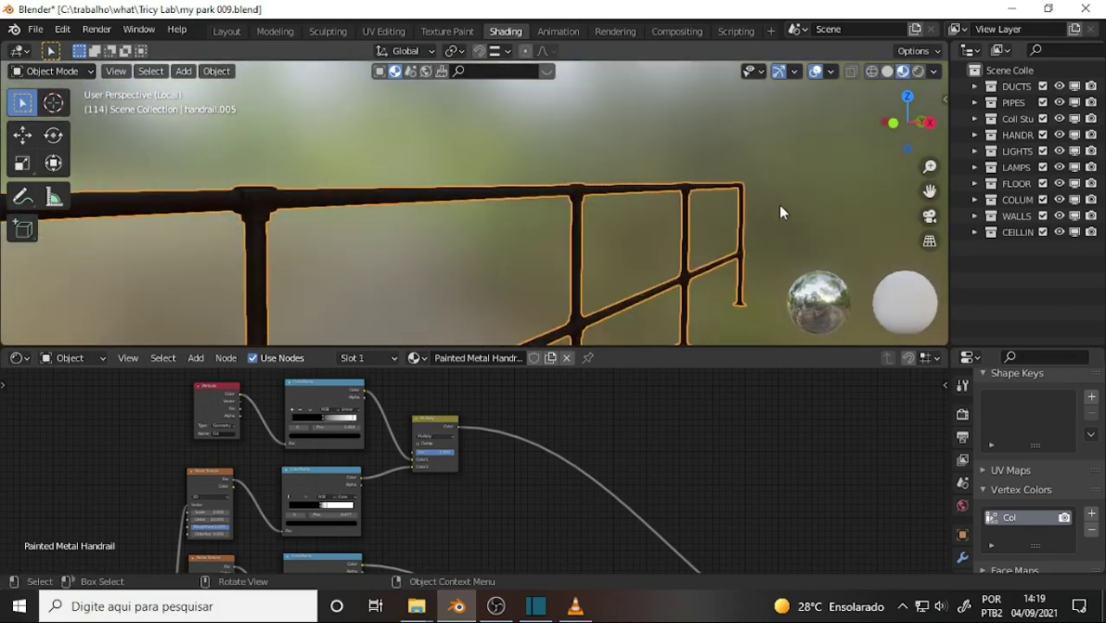
scroll(779, 210, up, 2)
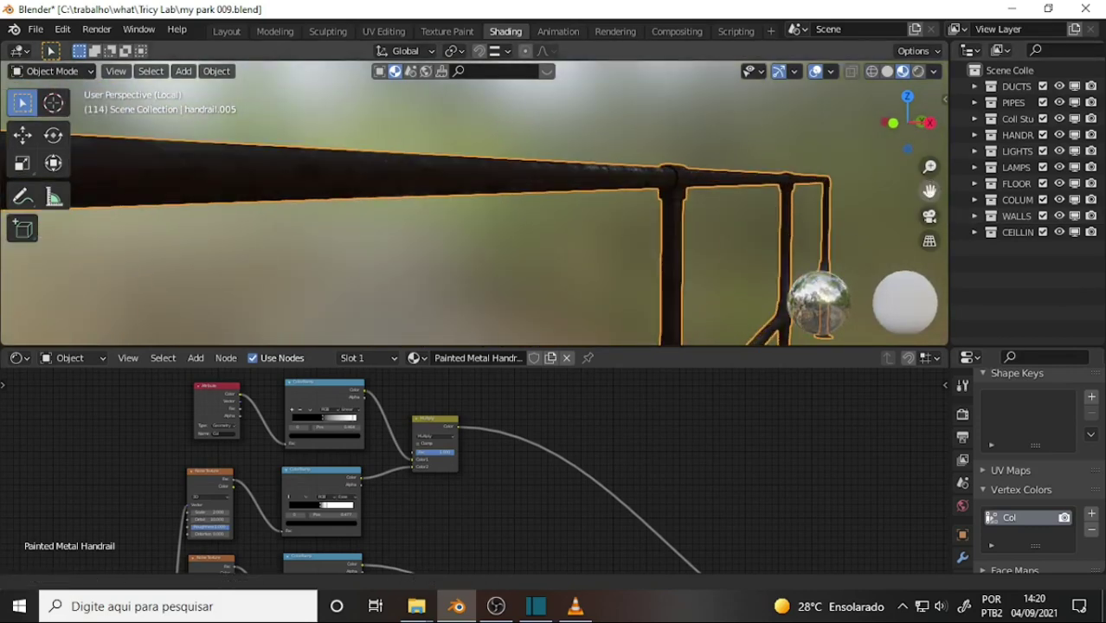
scroll(779, 210, up, 2)
scroll(779, 209, up, 2)
scroll(779, 209, up, 2)
scroll(762, 186, down, 2)
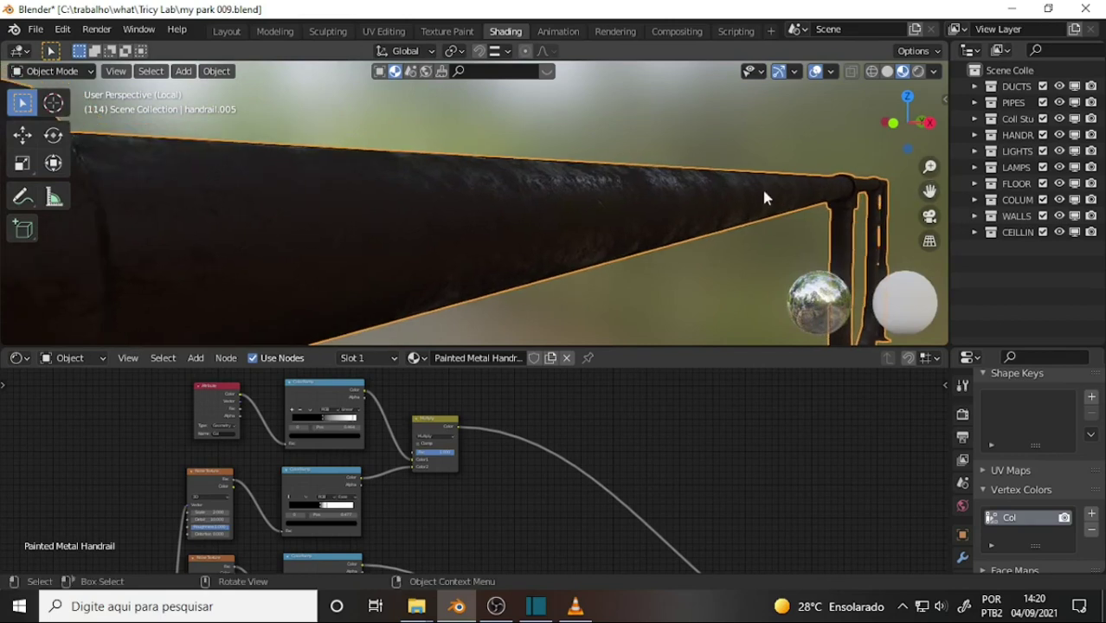
scroll(765, 186, down, 2)
scroll(765, 187, up, 2)
scroll(767, 192, down, 3)
scroll(767, 198, up, 2)
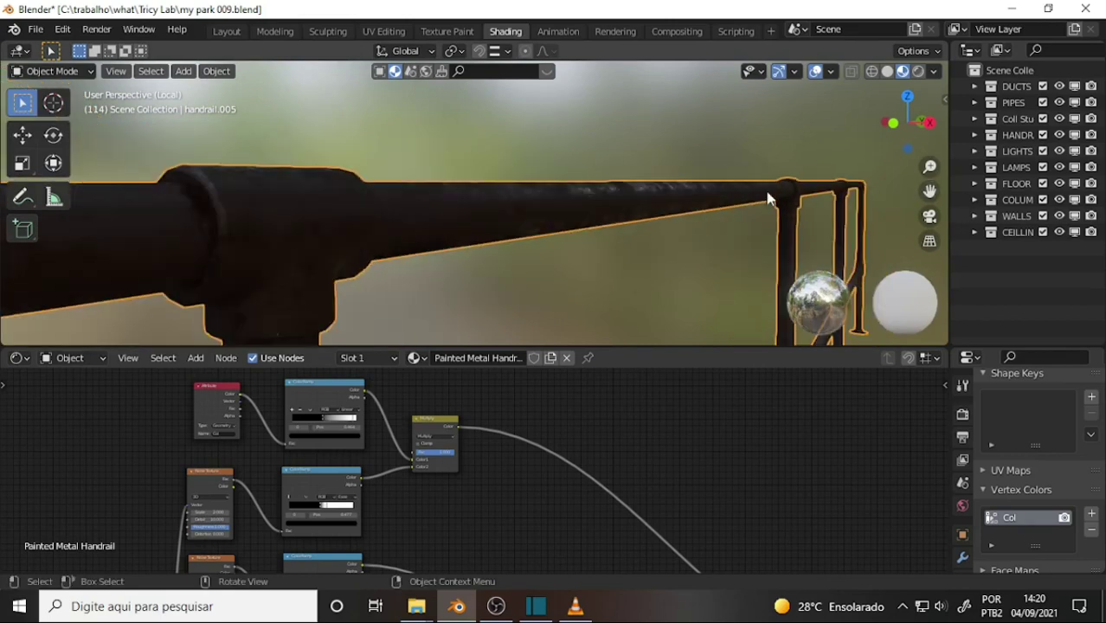
drag(929, 190, 1082, 158)
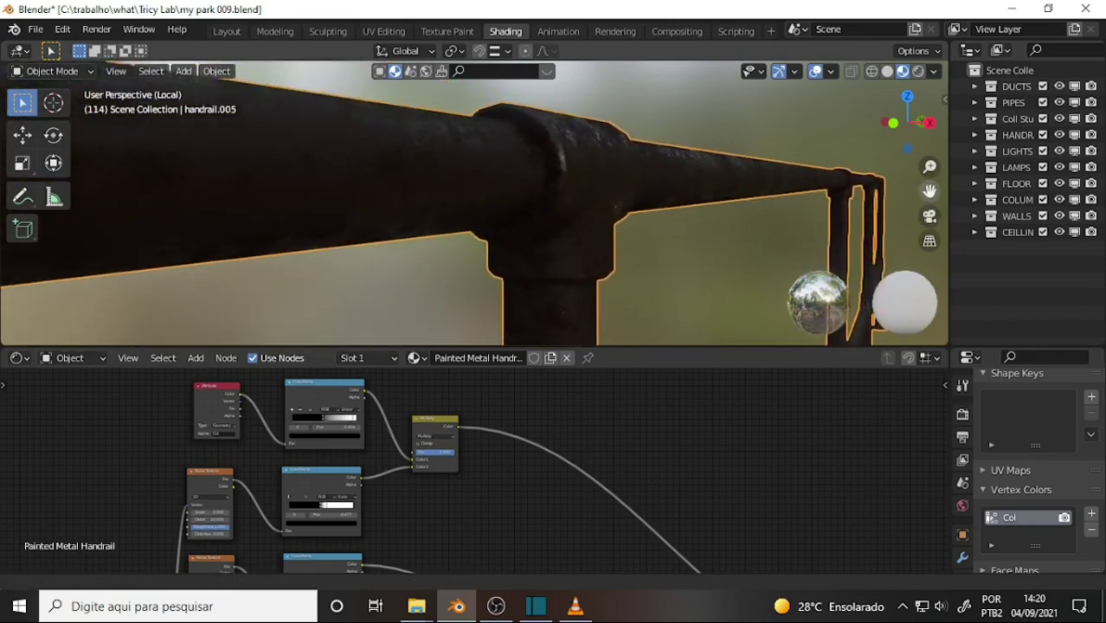
mouse_move(660, 424)
middle_down()
mouse_move(684, 481)
mouse_move(709, 457)
middle_up()
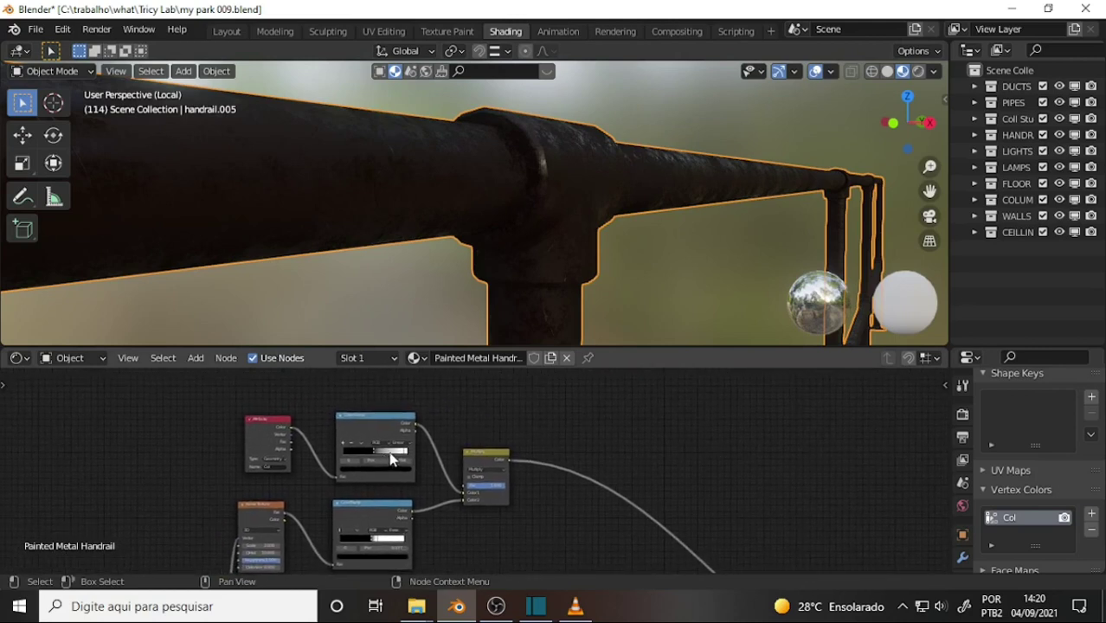
- Shift the upper ColorRamp stop left and move the lower ramp's white stop, then check the handrail
drag(392, 458, 357, 458)
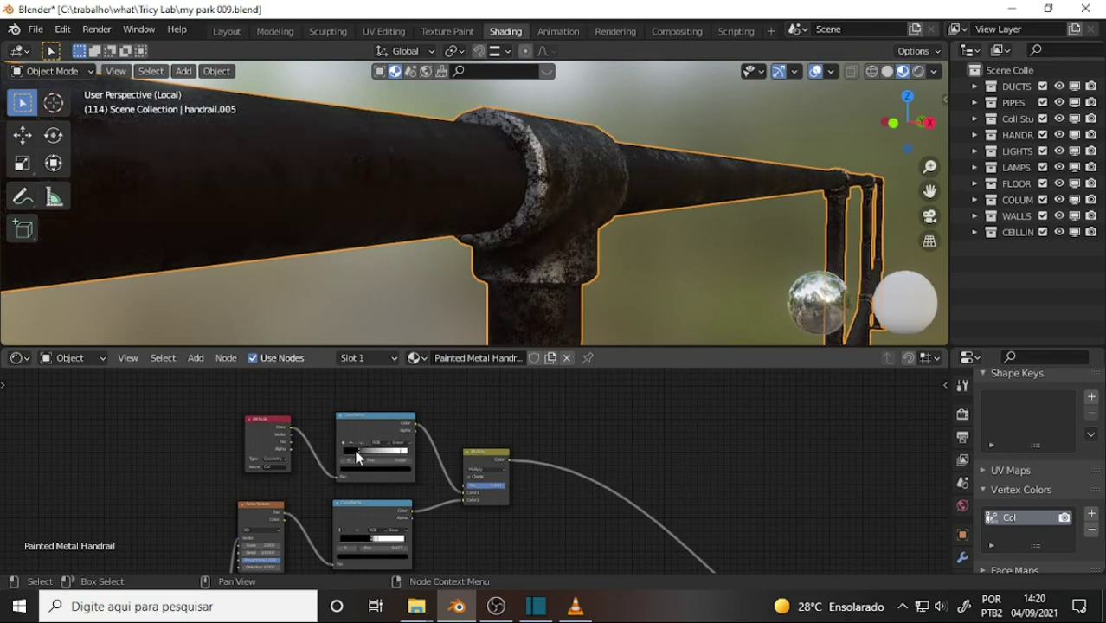
mouse_move(374, 542)
mouse_down()
mouse_move(383, 543)
mouse_move(352, 545)
mouse_up()
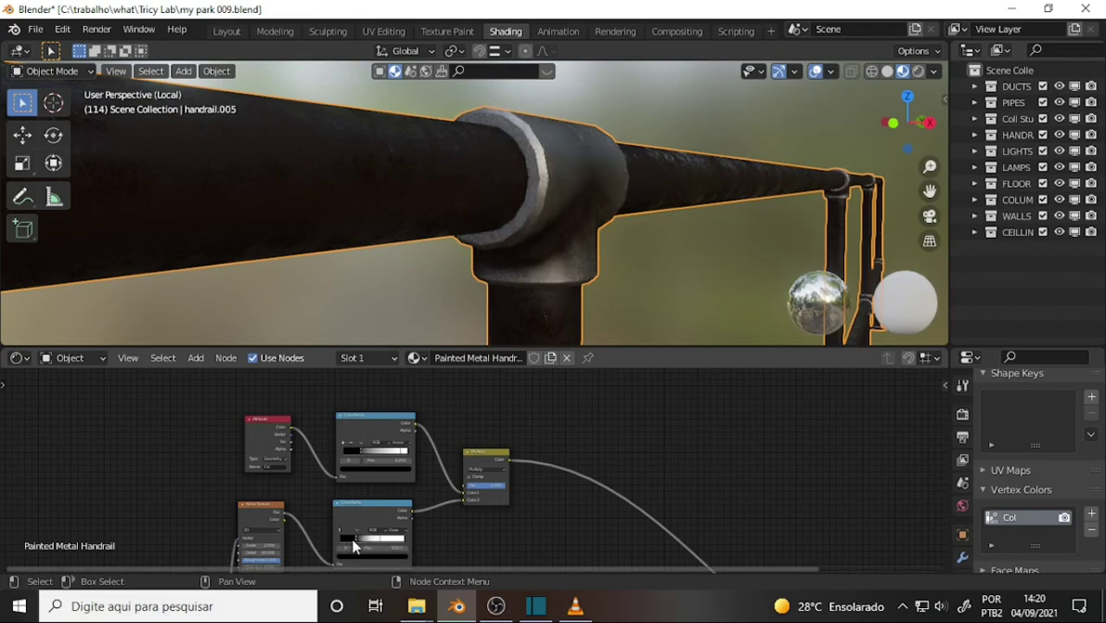
scroll(658, 199, down, 2)
scroll(700, 197, down, 4)
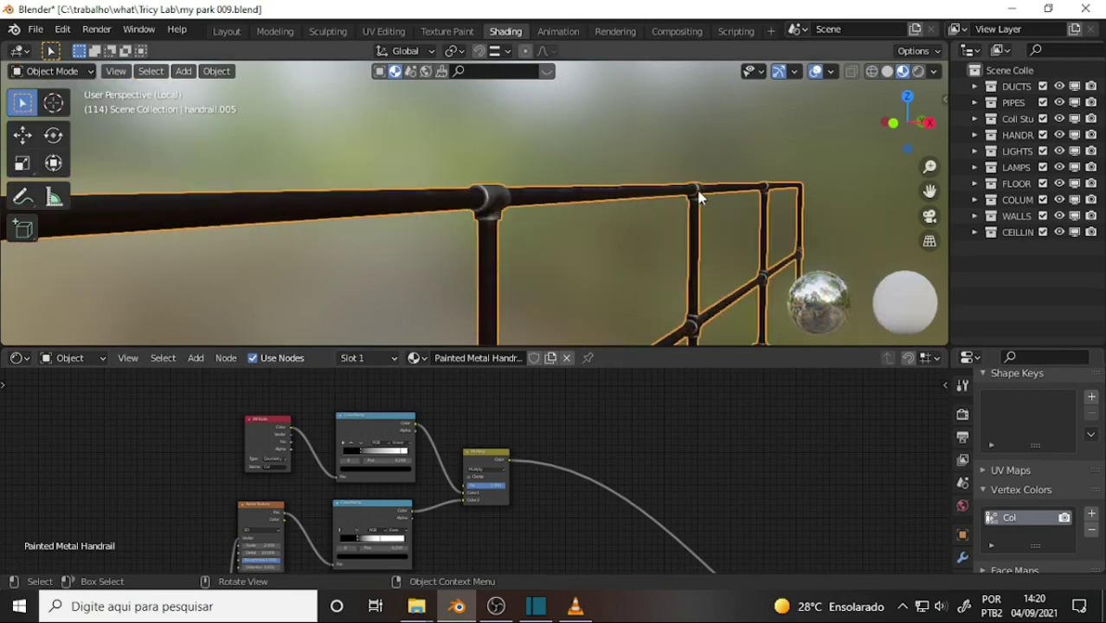
mouse_move(703, 191)
middle_down()
mouse_move(470, 197)
mouse_move(522, 180)
middle_up()
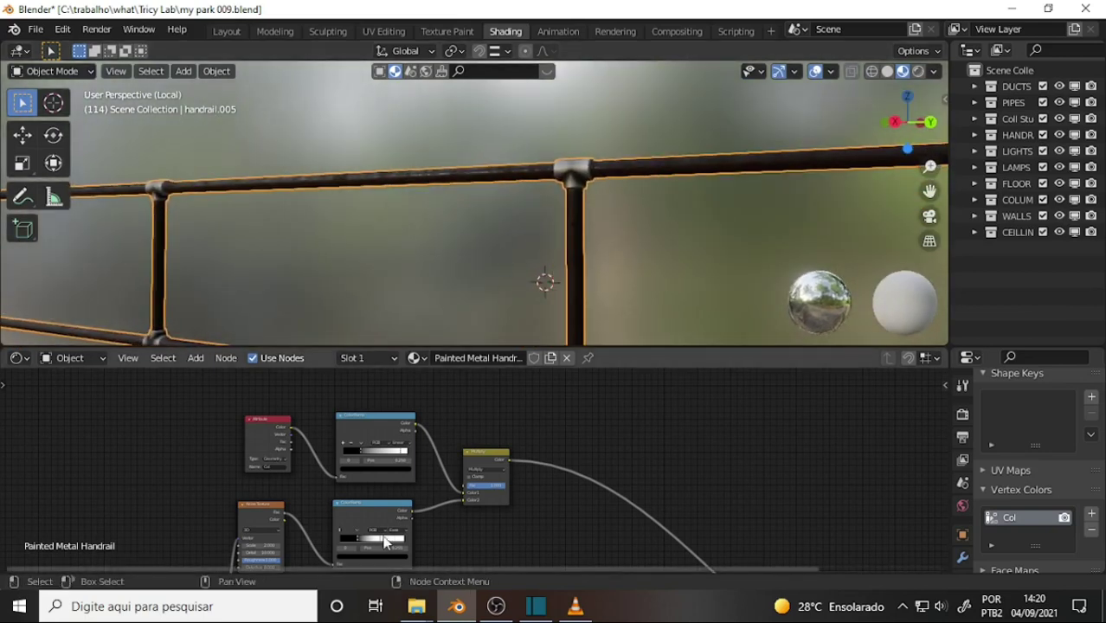
- Sharpen the lower ramp's white stop toward black, nudge the upper ramp, and inspect the rail
mouse_move(375, 546)
mouse_down()
mouse_move(365, 548)
mouse_move(388, 554)
mouse_move(344, 543)
mouse_up()
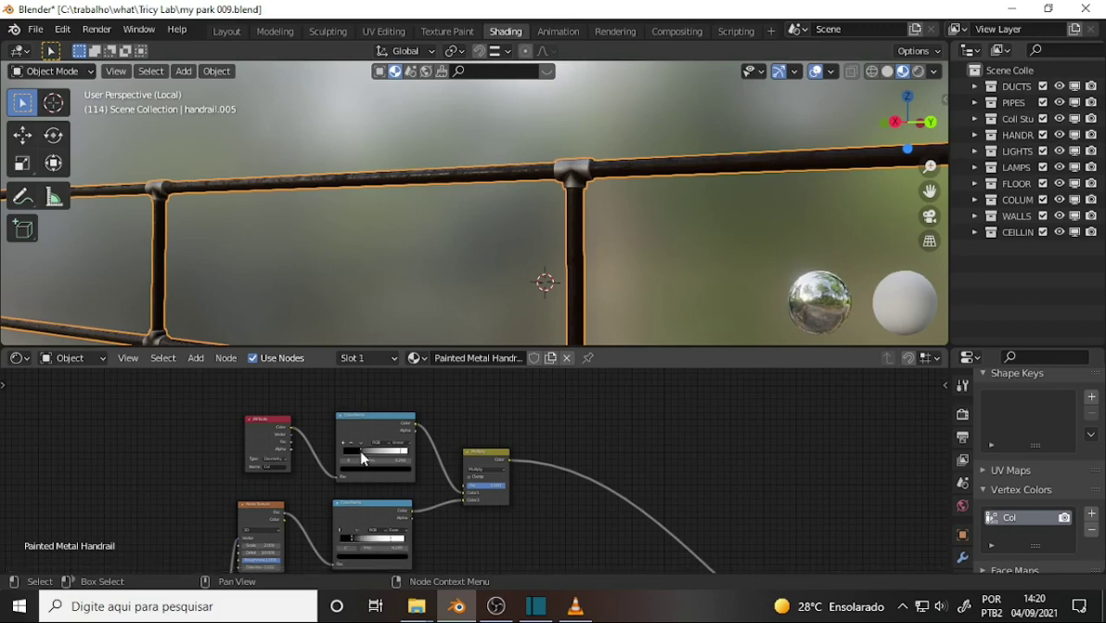
drag(362, 457, 350, 461)
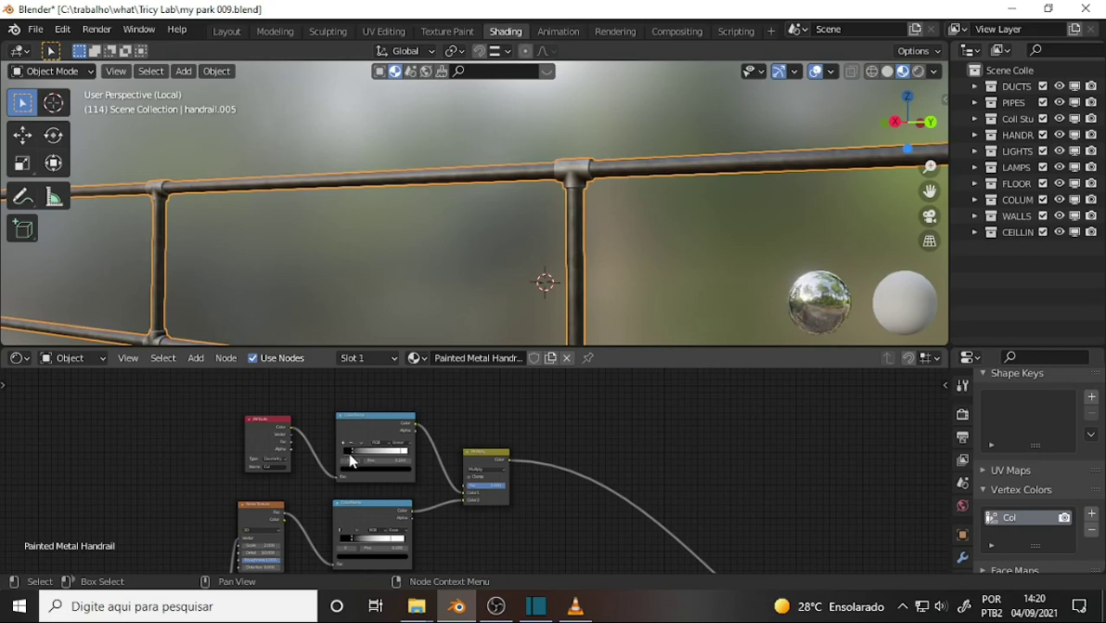
mouse_move(548, 153)
middle_down()
mouse_move(750, 185)
mouse_move(617, 178)
middle_up()
scroll(615, 173, down, 3)
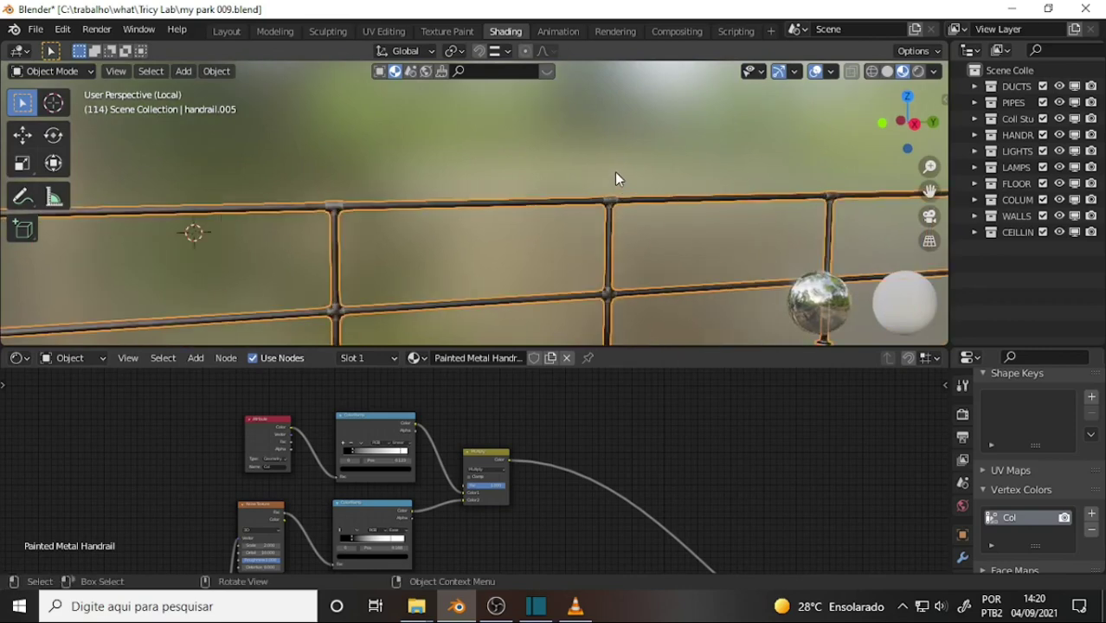
scroll(606, 166, up, 2)
scroll(584, 157, up, 2)
mouse_move(575, 152)
middle_down()
mouse_move(602, 174)
mouse_move(582, 158)
middle_up()
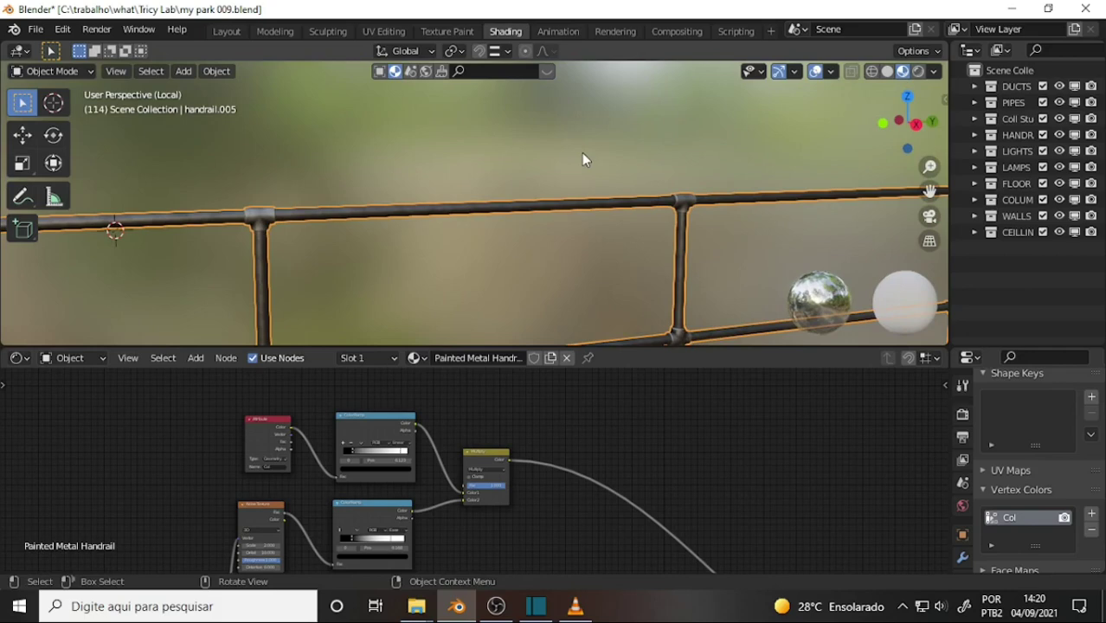
scroll(582, 152, down, 2)
scroll(581, 150, up, 2)
mouse_move(581, 150)
middle_down()
mouse_move(623, 142)
mouse_move(610, 141)
middle_up()
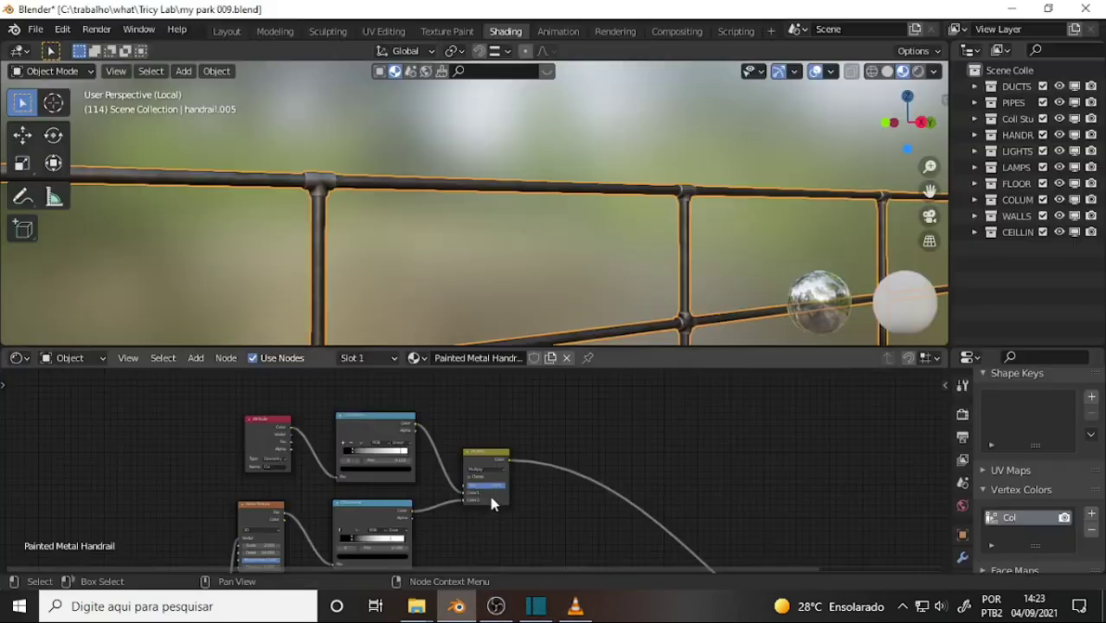
- Save my park 009.blend and zoom the node editor out to frame the whole node tree
click(36, 29)
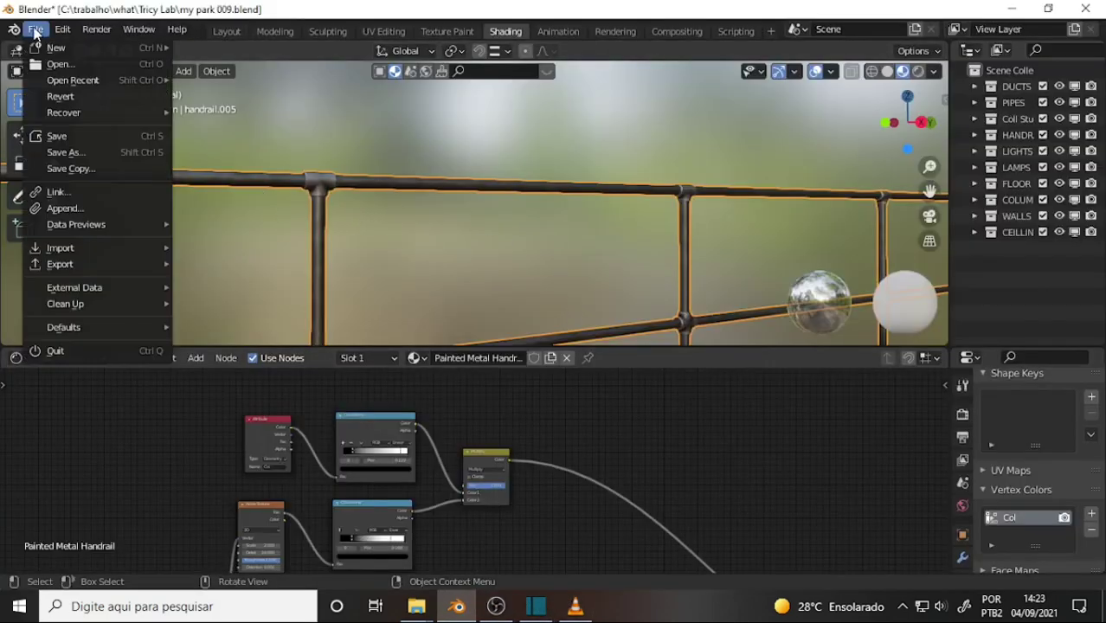
click(66, 135)
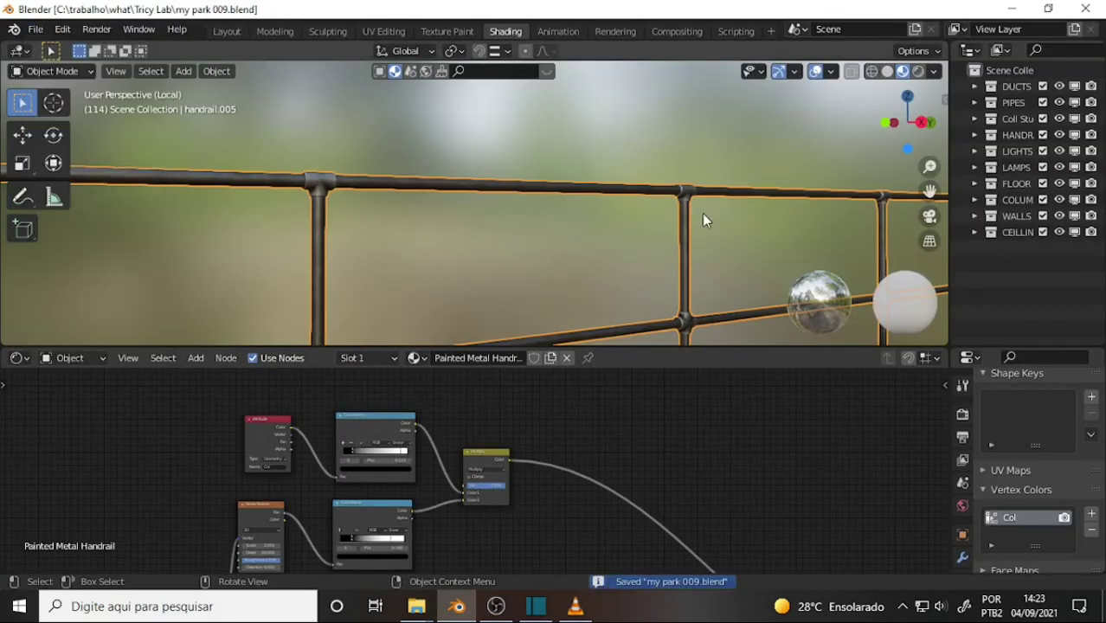
scroll(623, 439, down, 2)
scroll(624, 439, down, 2)
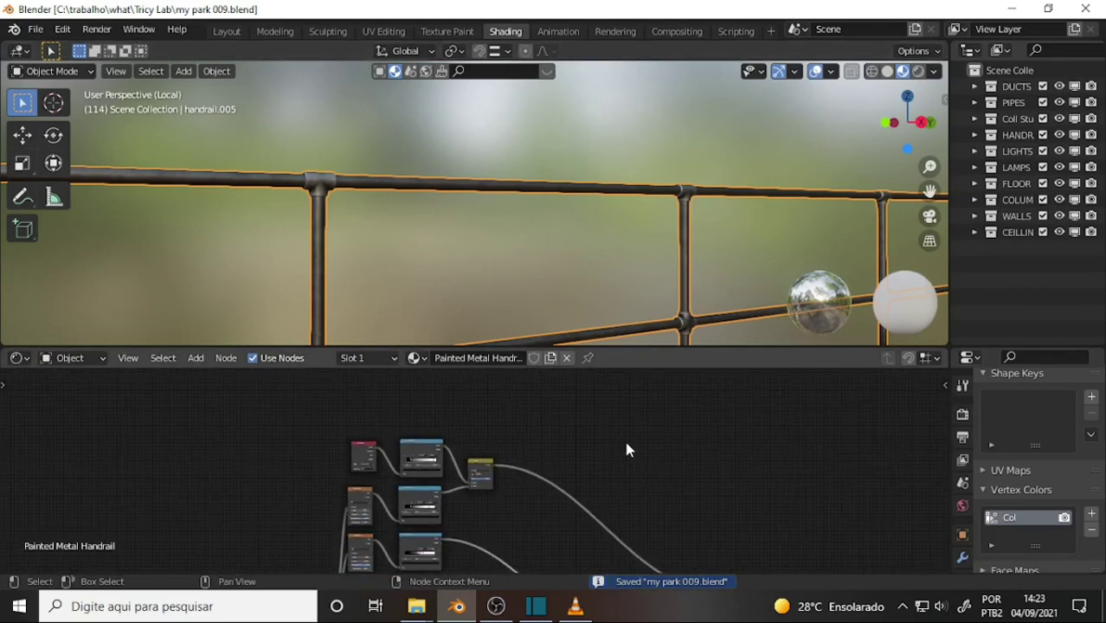
mouse_move(627, 449)
middle_down()
mouse_move(616, 513)
mouse_move(618, 383)
middle_up()
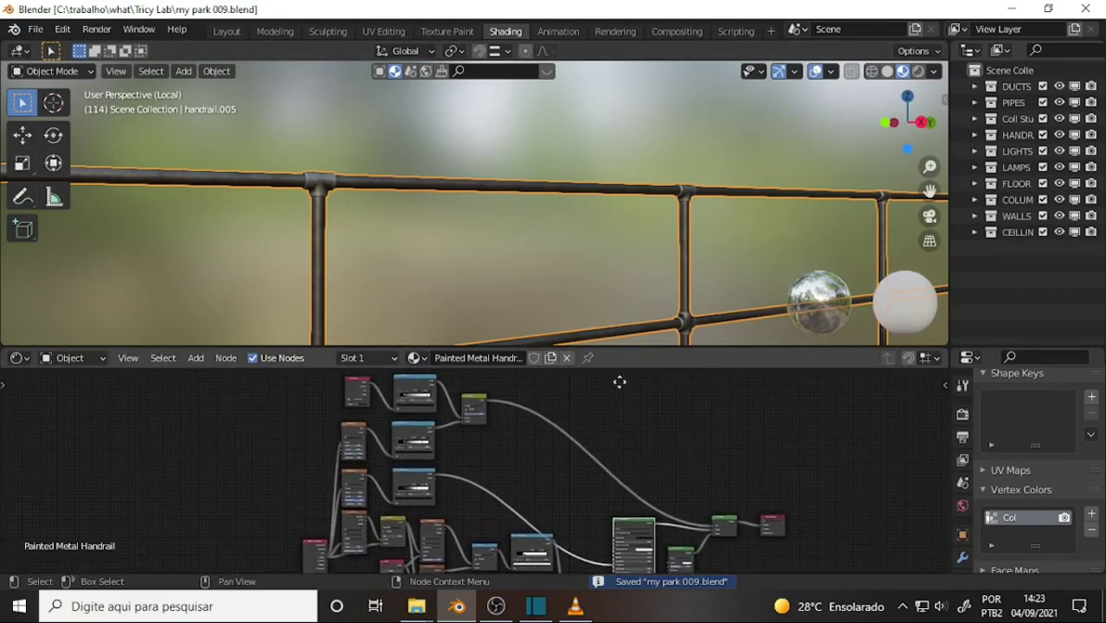
scroll(634, 462, up, 3)
middle_drag(635, 475, 605, 384)
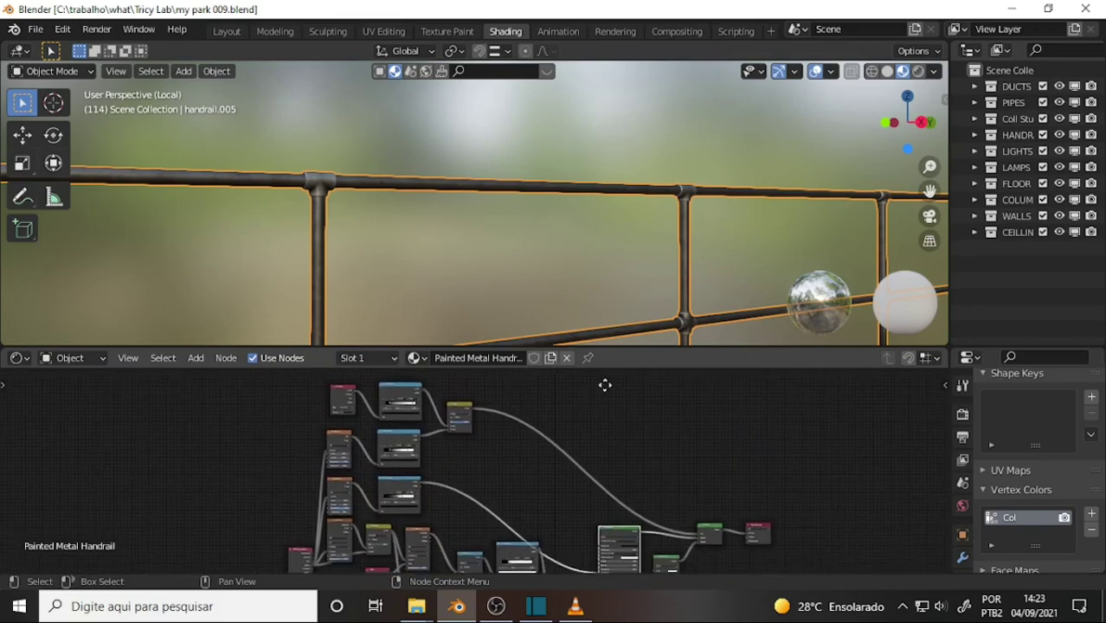
scroll(611, 394, down, 1)
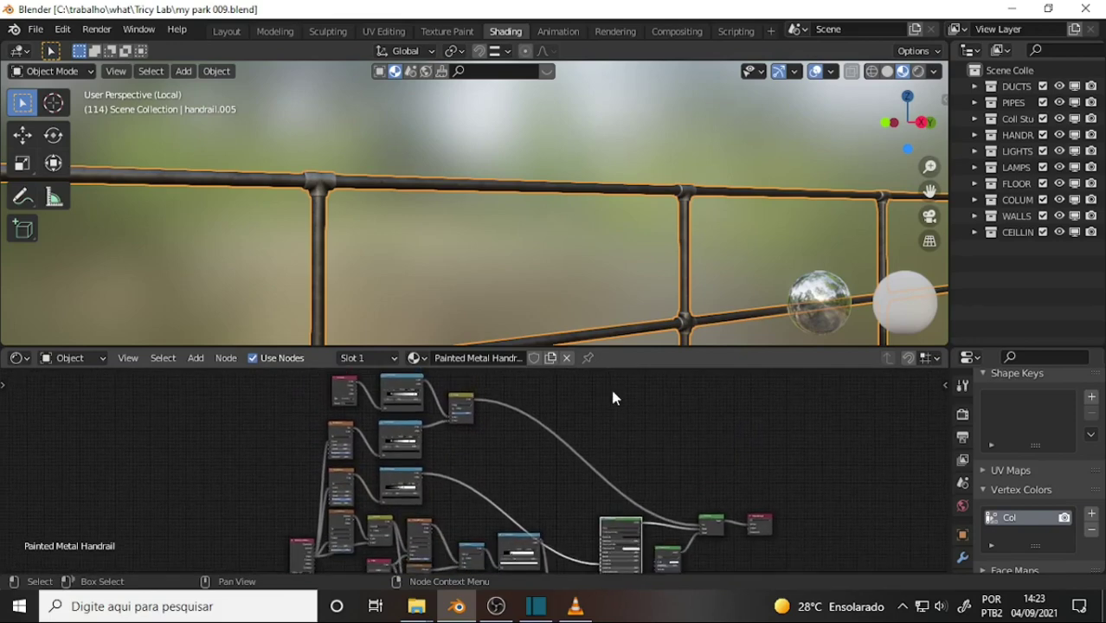
- Glance at the VLC tutorial video, leaving it in front
click(574, 610)
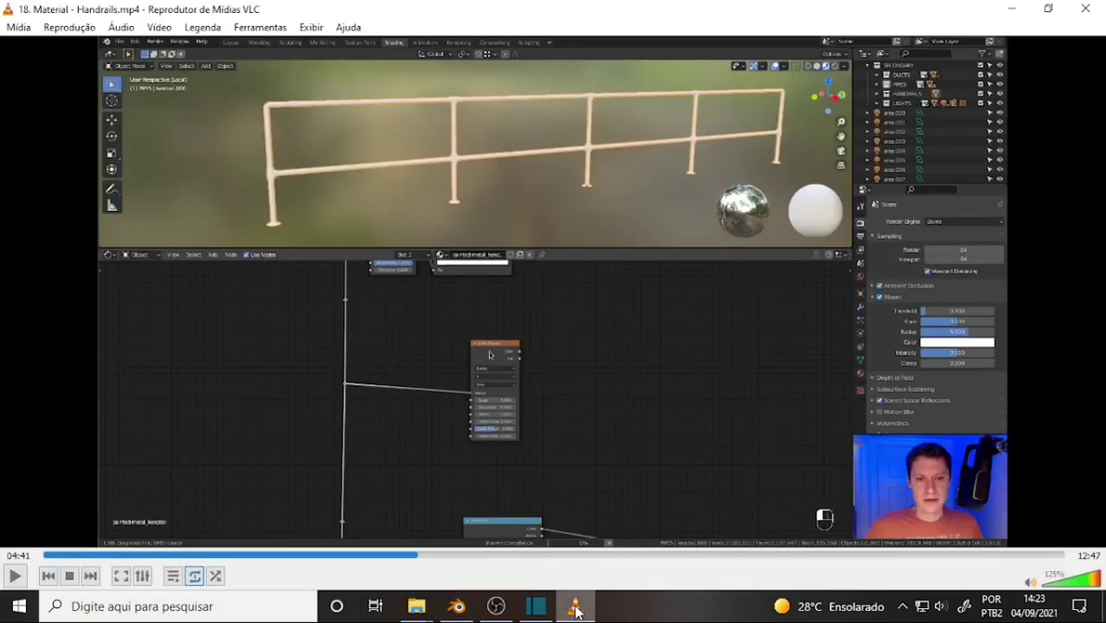
click(574, 609)
click(574, 611)
- Back in Blender, zoom onto the top nodes with space above and open the Shift+A Add menu
click(574, 610)
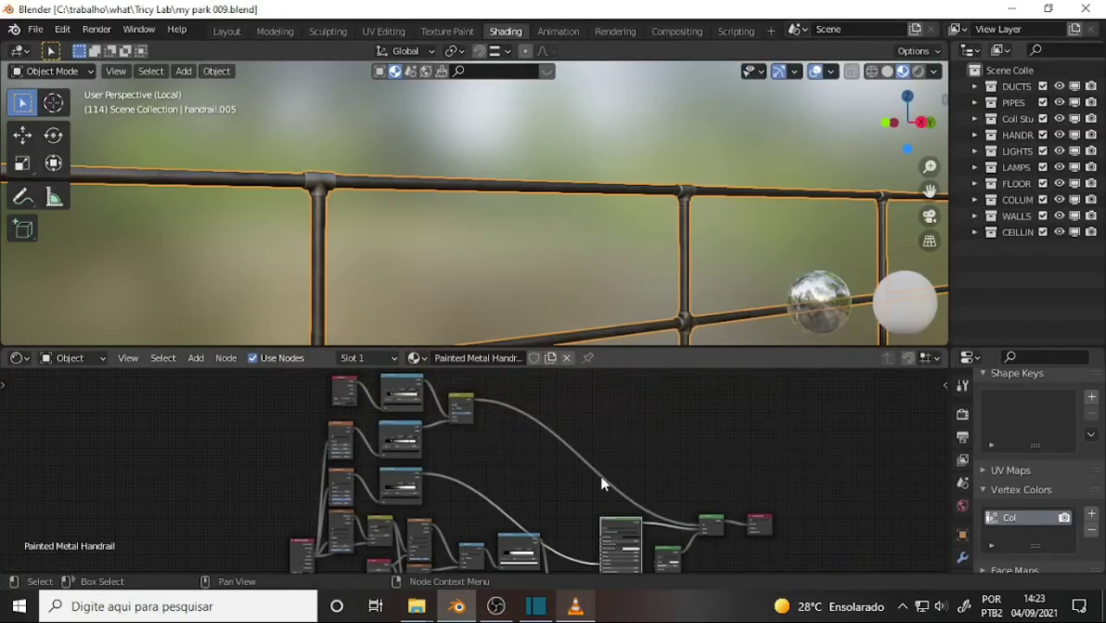
mouse_move(617, 433)
middle_down()
mouse_move(658, 541)
mouse_move(735, 528)
mouse_move(637, 504)
mouse_move(654, 532)
middle_up()
scroll(683, 511, up, 1)
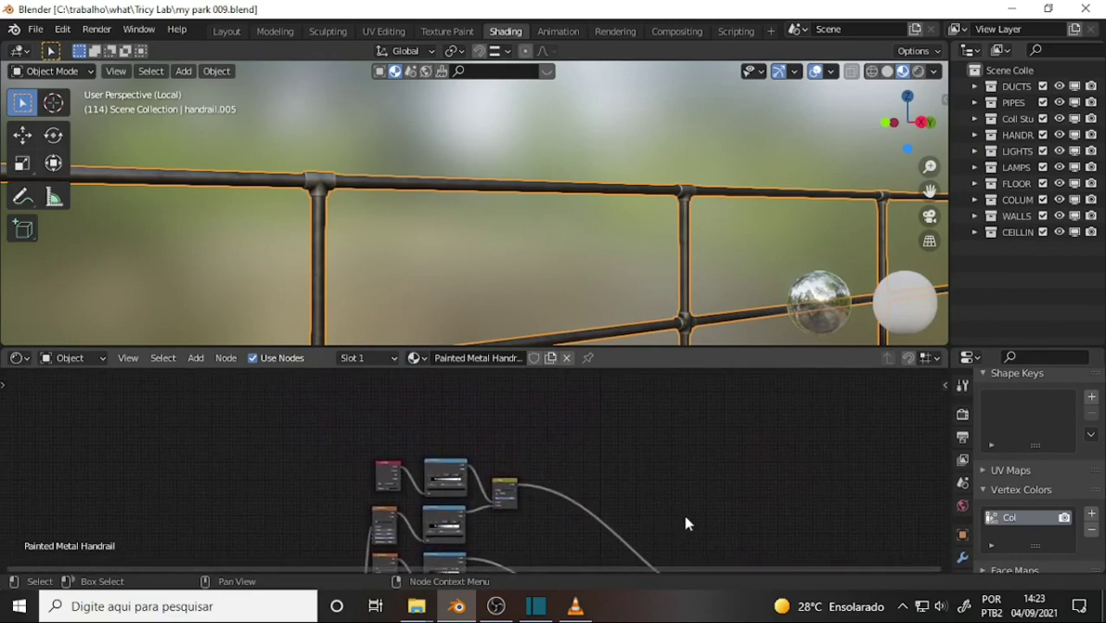
scroll(669, 488, up, 1)
scroll(666, 486, up, 2)
middle_drag(665, 486, 742, 562)
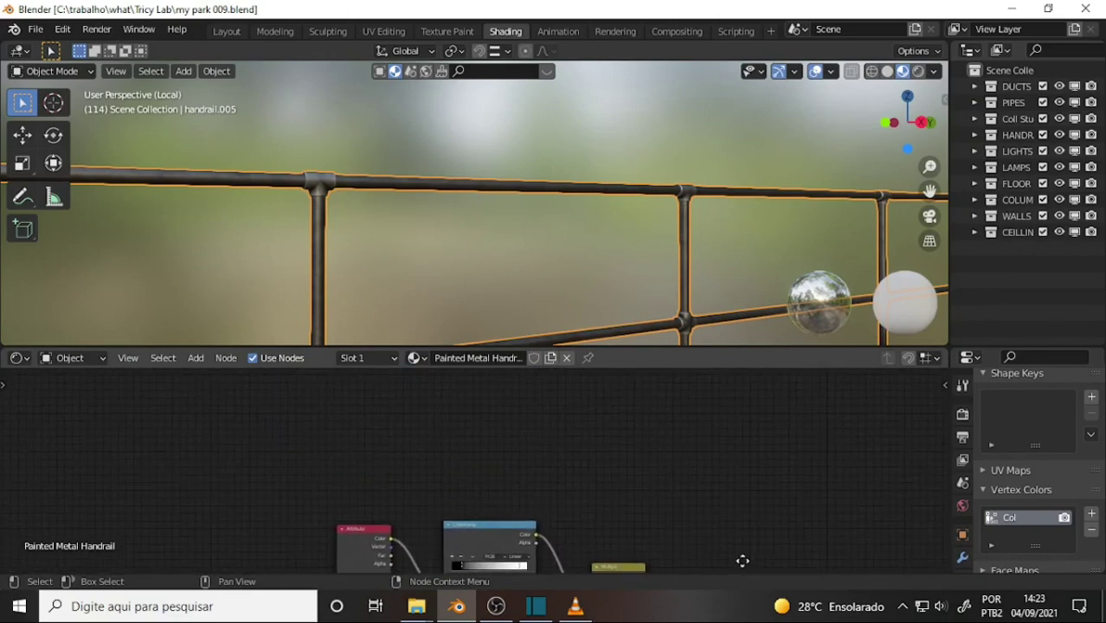
key(shift+a)
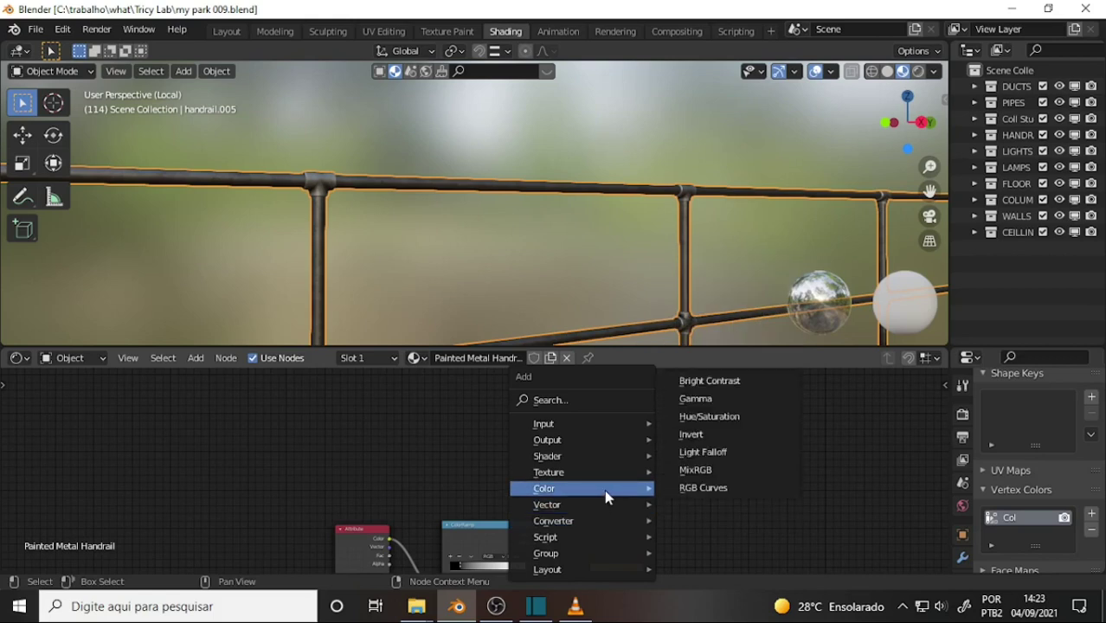
mouse_move(549, 472)
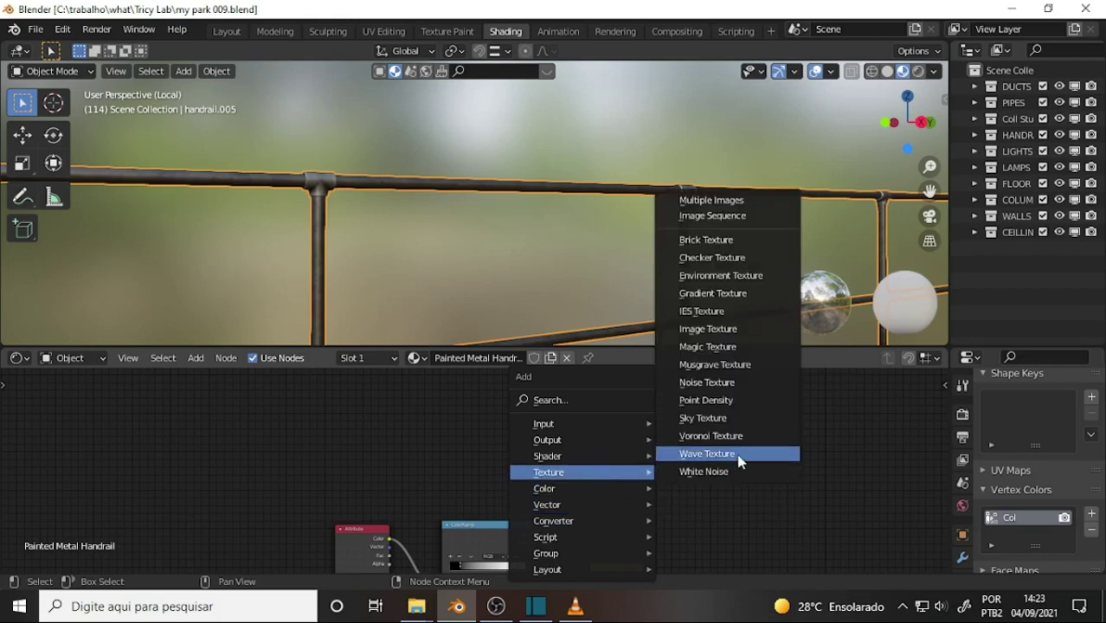
- Add a Wave Texture node and place it above the Attribute node
click(734, 454)
click(369, 400)
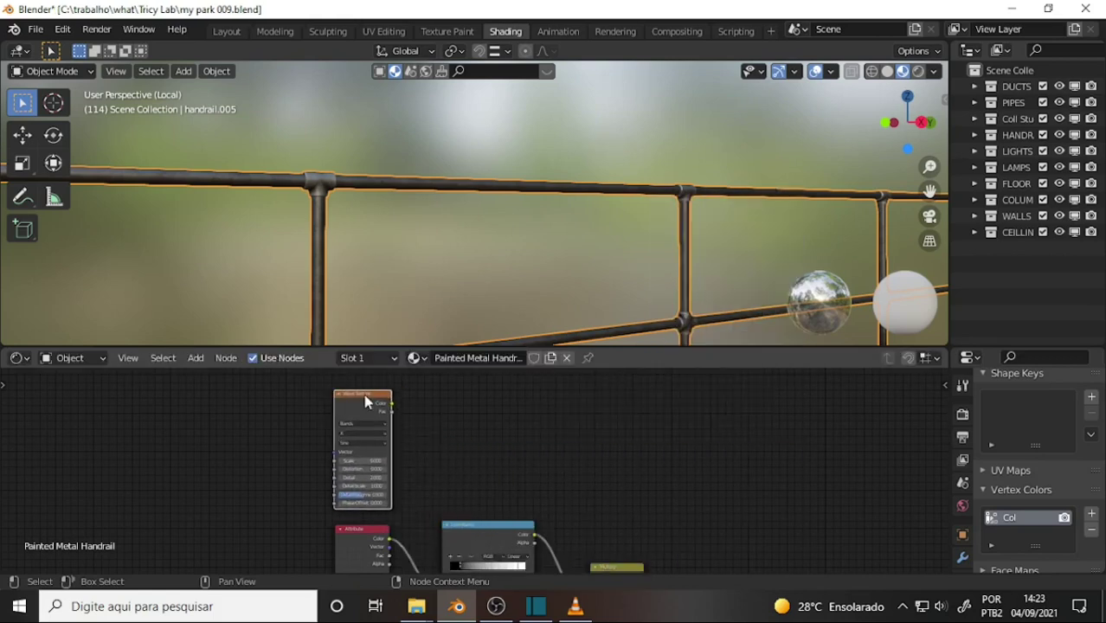
middle_drag(513, 408, 569, 374)
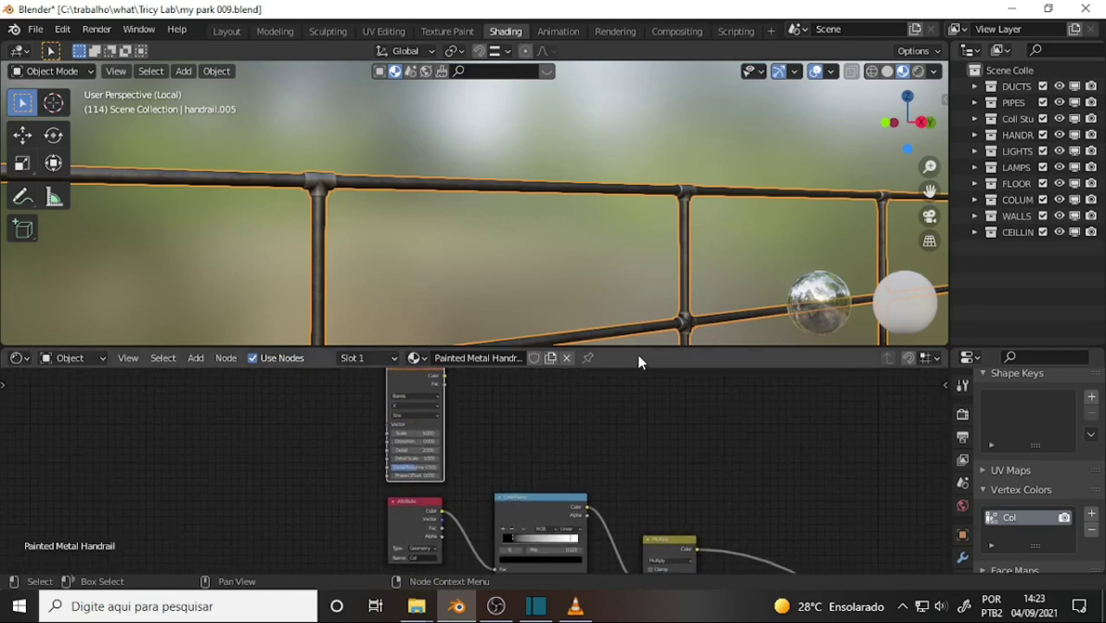
- Enlarge the node editor and pan to frame the whole graph, checking the tutorial video
drag(641, 347, 645, 149)
scroll(689, 364, down, 2)
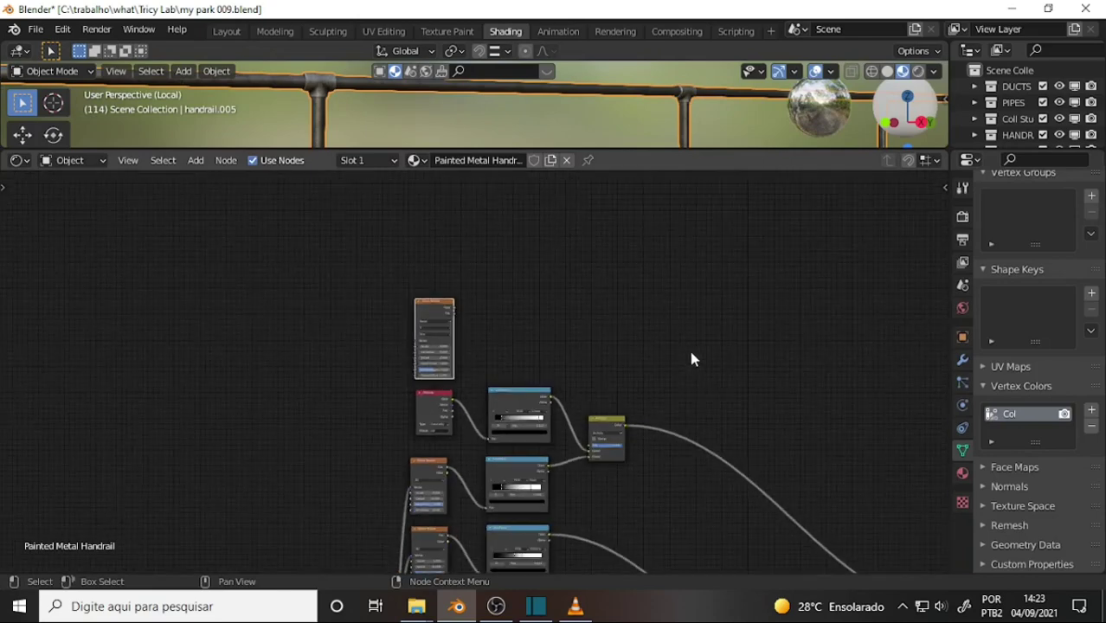
mouse_move(687, 362)
middle_down()
mouse_move(651, 319)
mouse_move(656, 332)
middle_up()
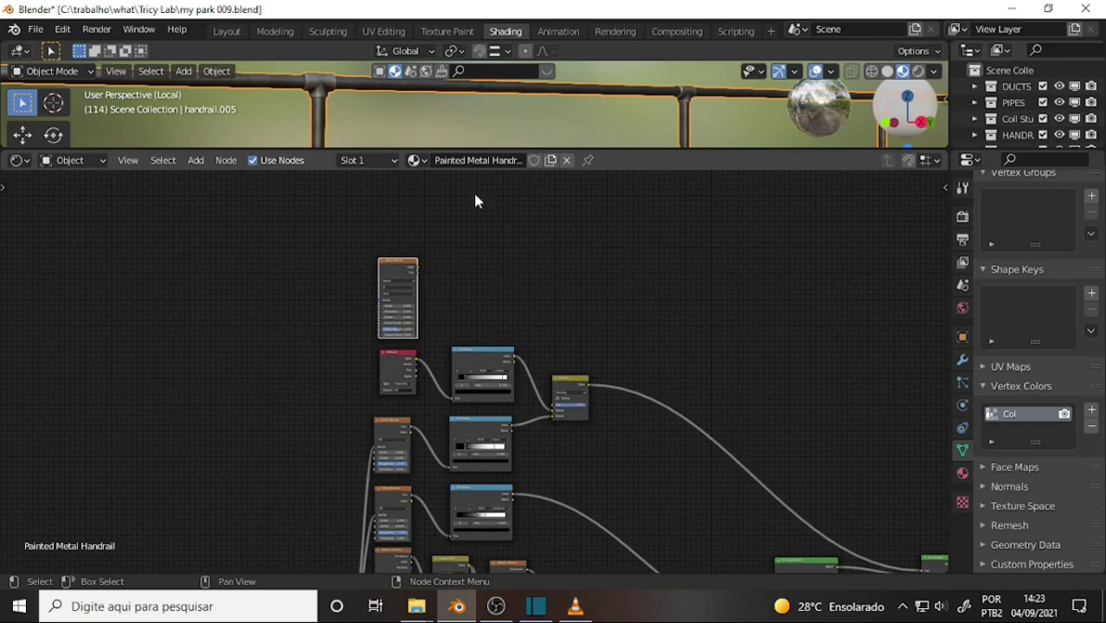
click(574, 608)
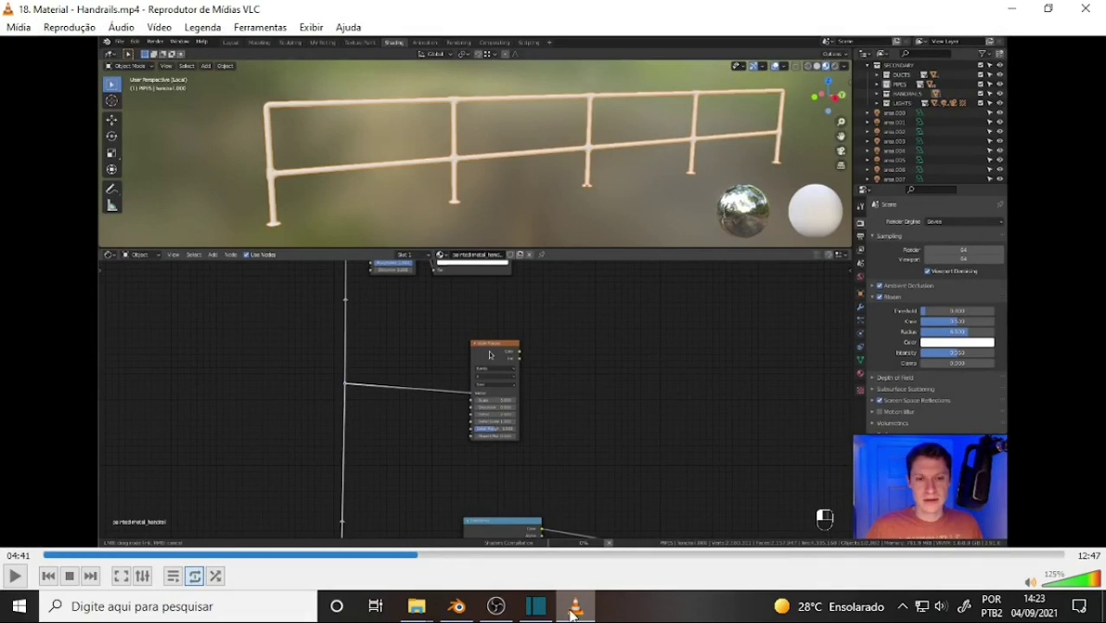
click(573, 610)
mouse_move(602, 293)
middle_down()
mouse_move(758, 197)
mouse_move(727, 230)
middle_up()
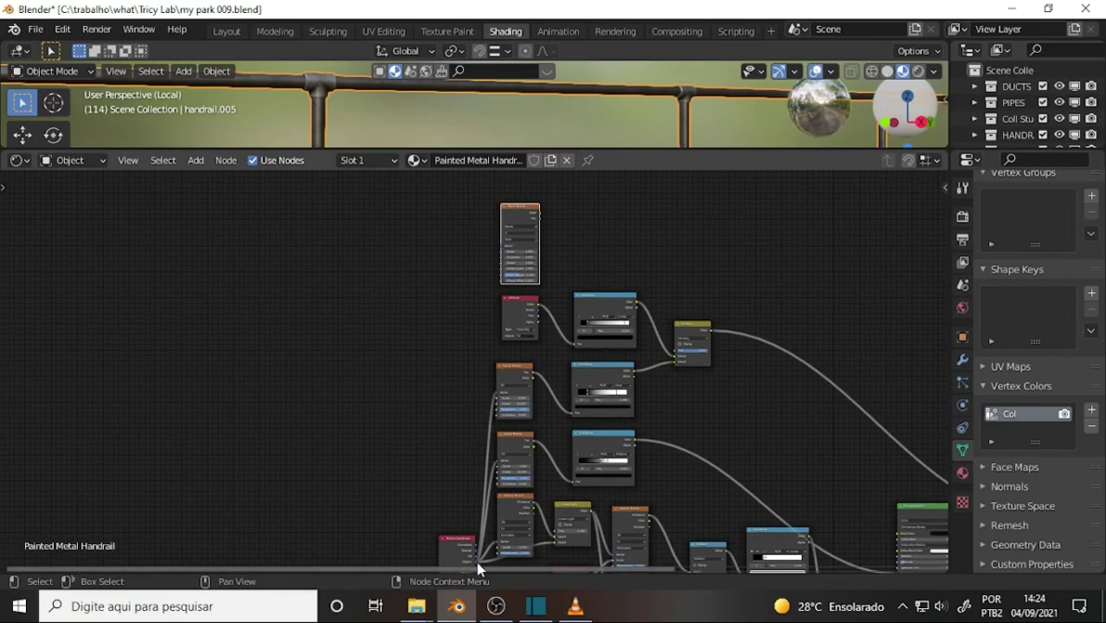
- Link the bottom node's output into the Wave Texture's Vector input
mouse_move(476, 560)
mouse_down()
mouse_move(500, 244)
mouse_move(511, 253)
mouse_up()
scroll(723, 225, up, 2)
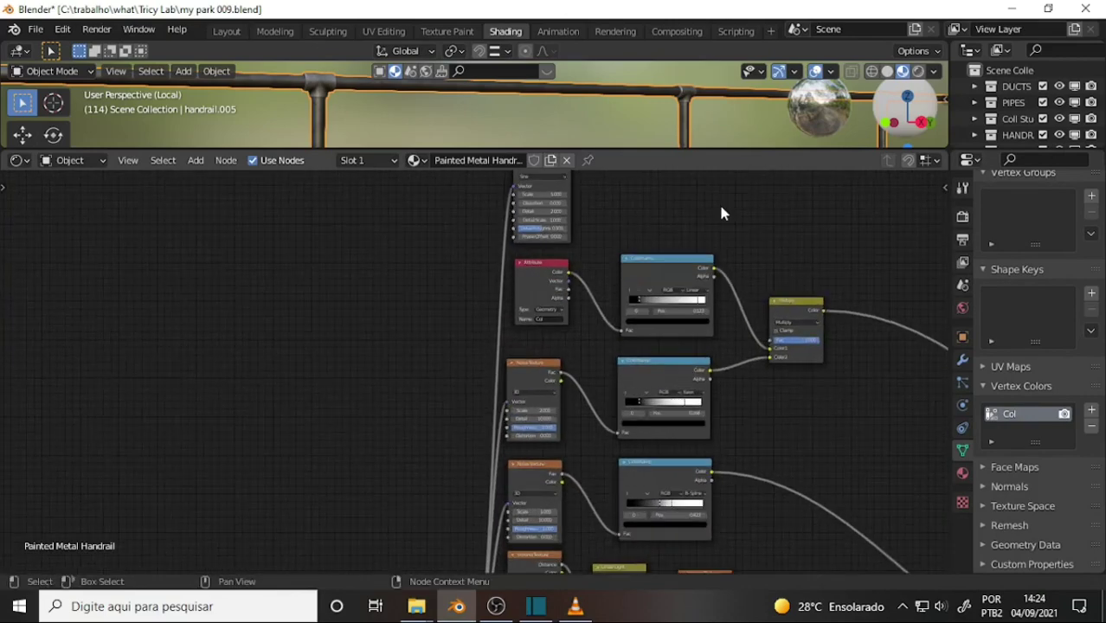
middle_drag(744, 218, 644, 376)
scroll(644, 376, up, 1)
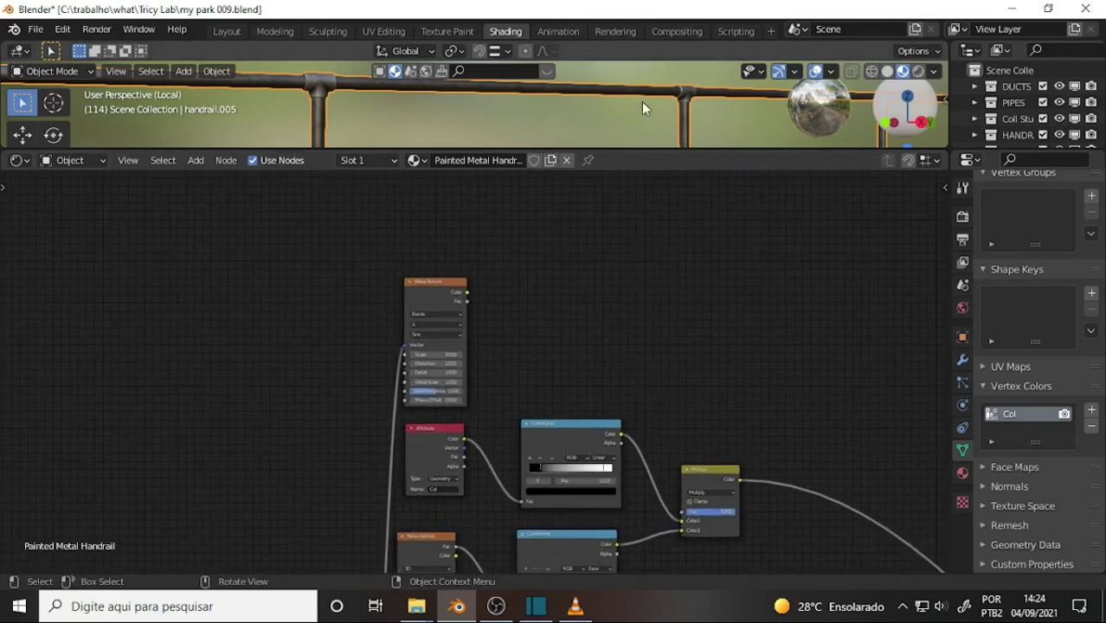
scroll(616, 316, up, 2)
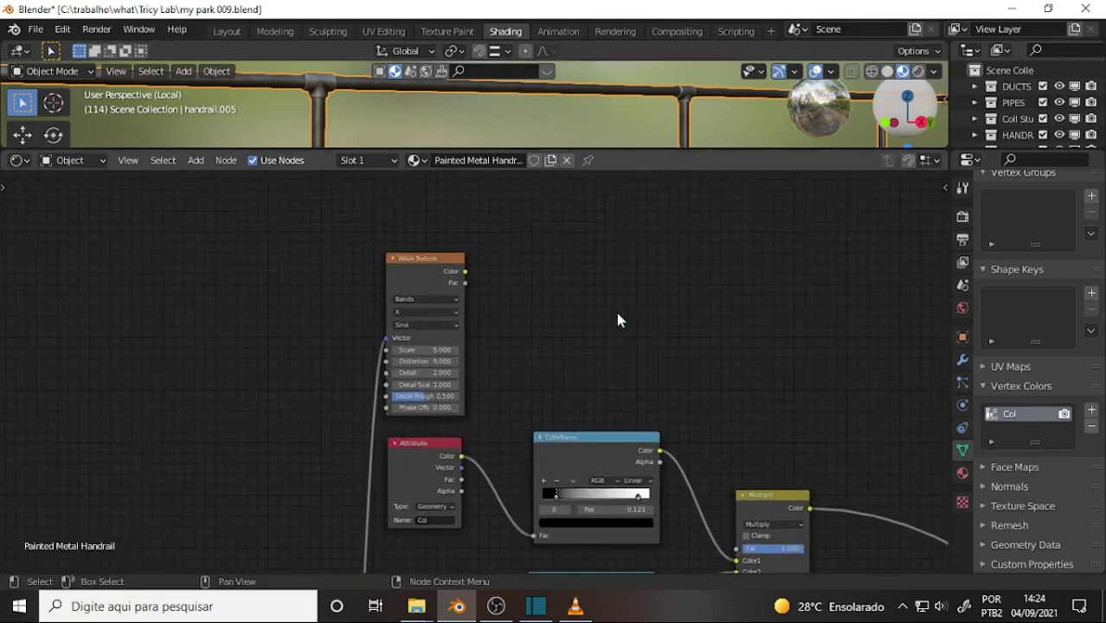
scroll(617, 316, down, 1)
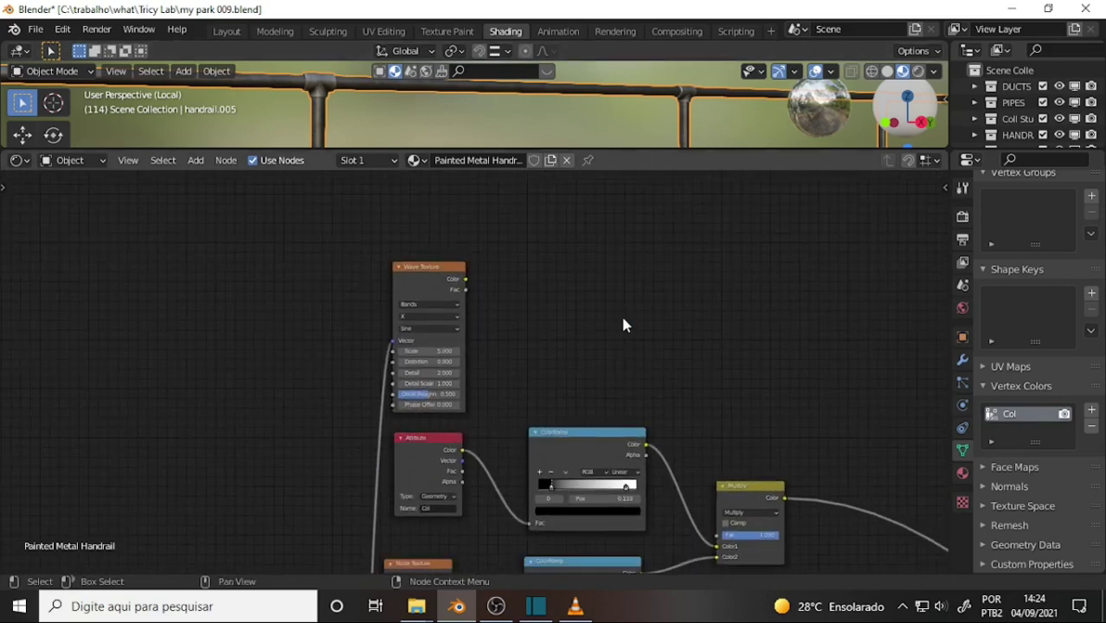
click(496, 605)
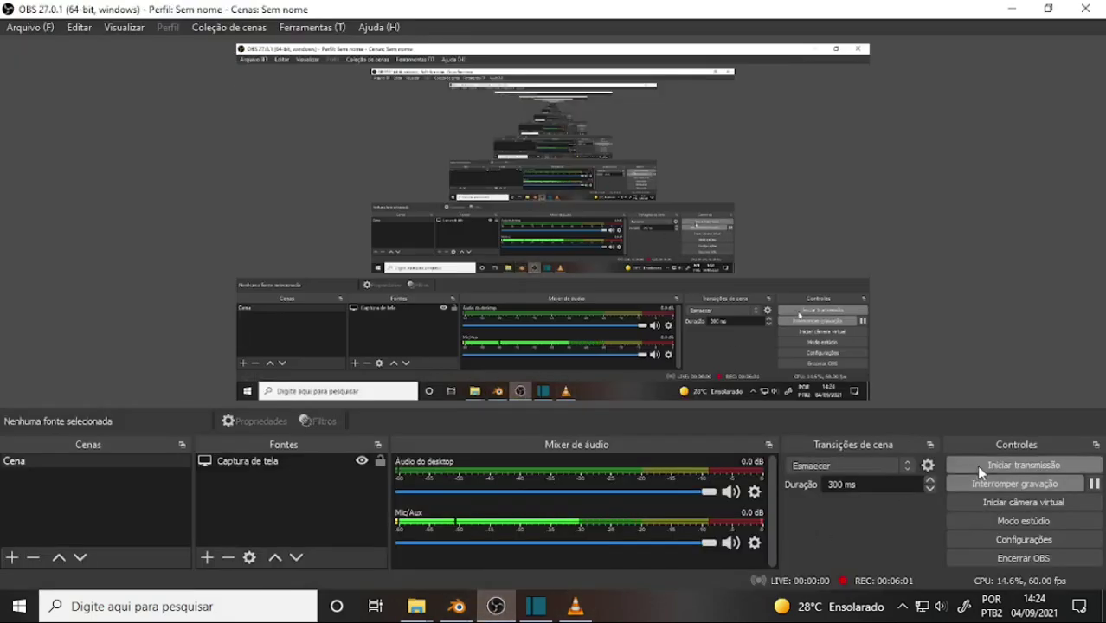
scroll(656, 367, up, 2)
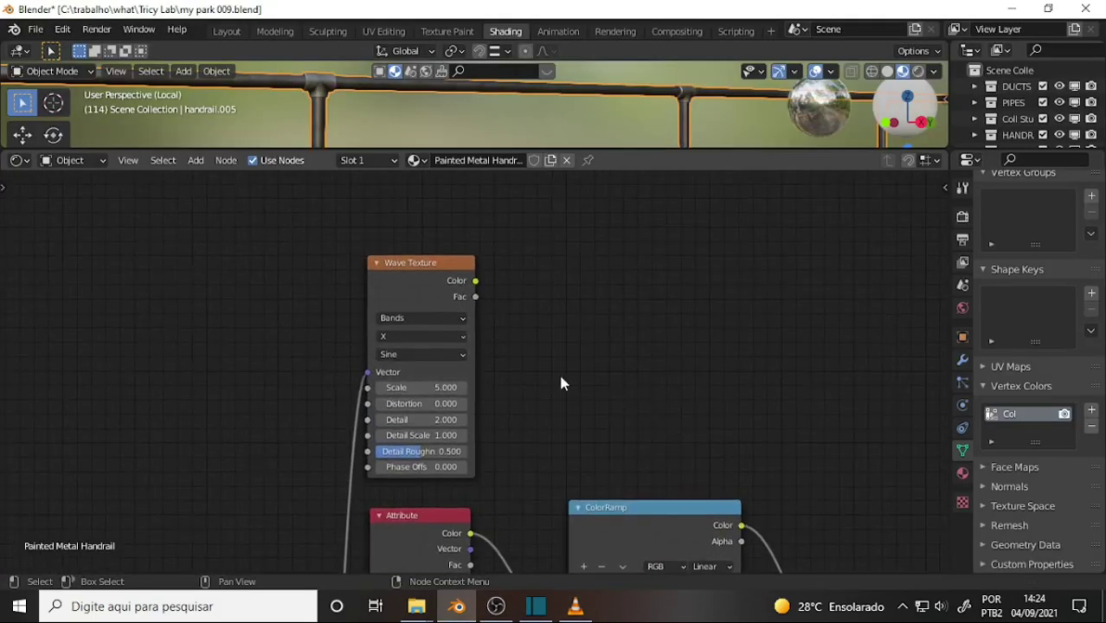
- Preview the Wave Texture stripes directly on the handrail in an enlarged 3D view
ctrl+shift+click(423, 260)
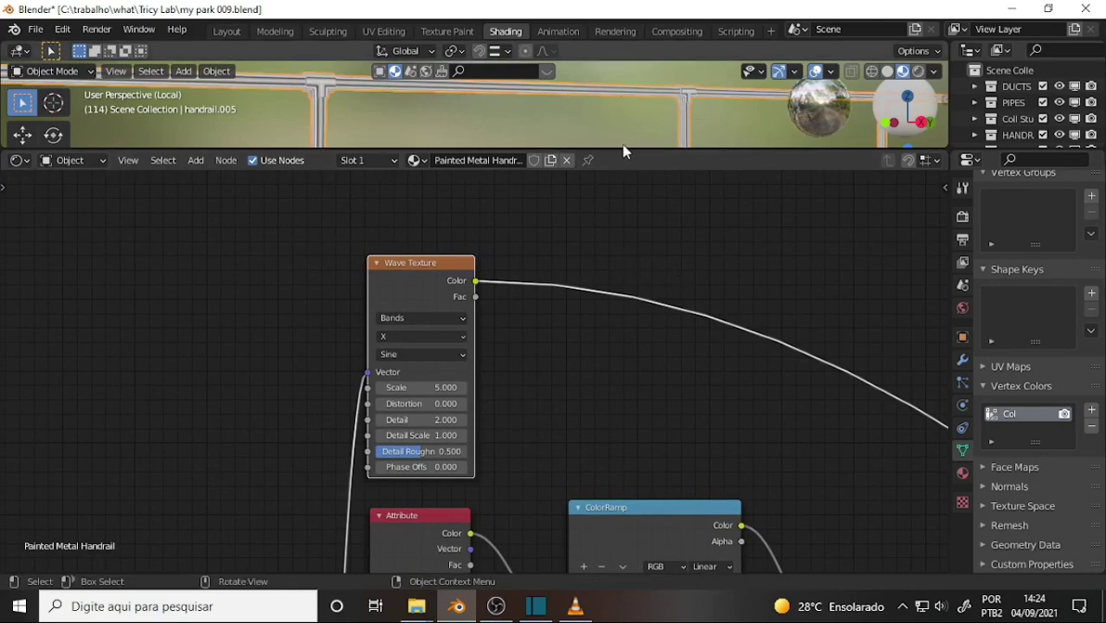
drag(623, 147, 622, 335)
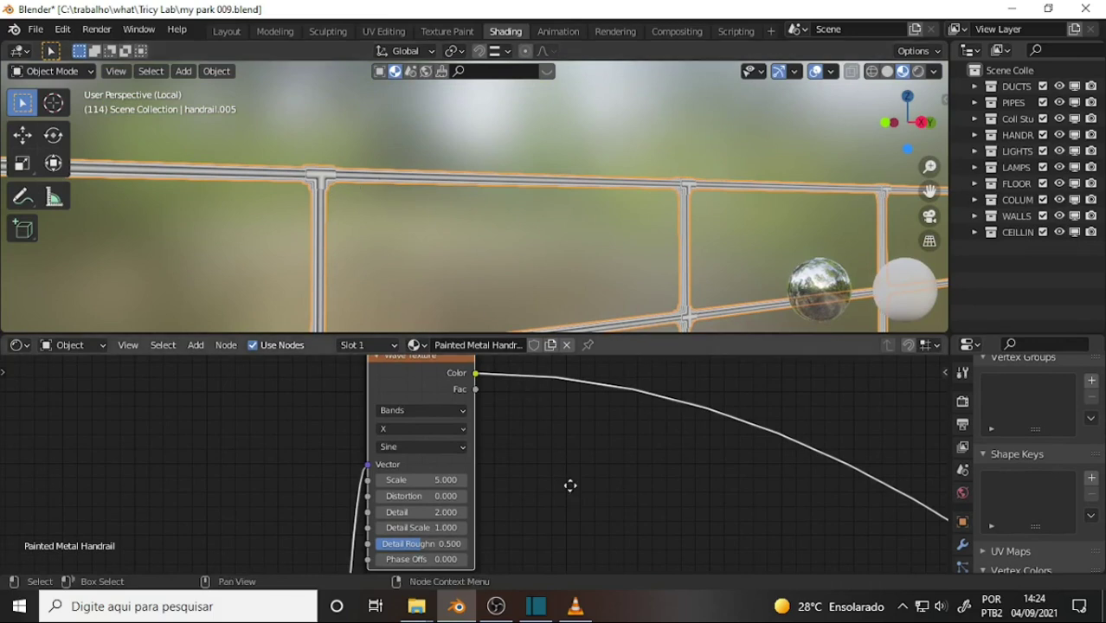
mouse_move(570, 486)
middle_down()
mouse_move(571, 363)
mouse_move(561, 527)
mouse_move(533, 482)
mouse_move(482, 491)
mouse_move(556, 362)
mouse_move(593, 445)
mouse_move(576, 415)
mouse_move(523, 538)
middle_up()
scroll(506, 463, down, 2)
scroll(513, 463, down, 2)
scroll(520, 493, up, 1)
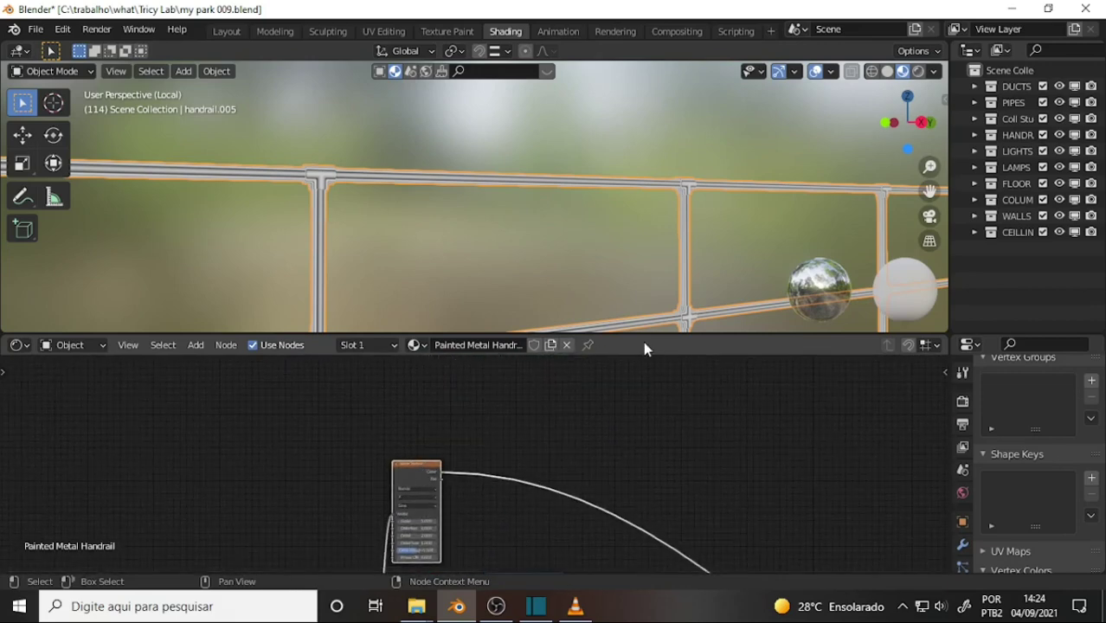
- Rebalance the editor areas and move the Wave Texture node to the right
drag(644, 335, 644, 255)
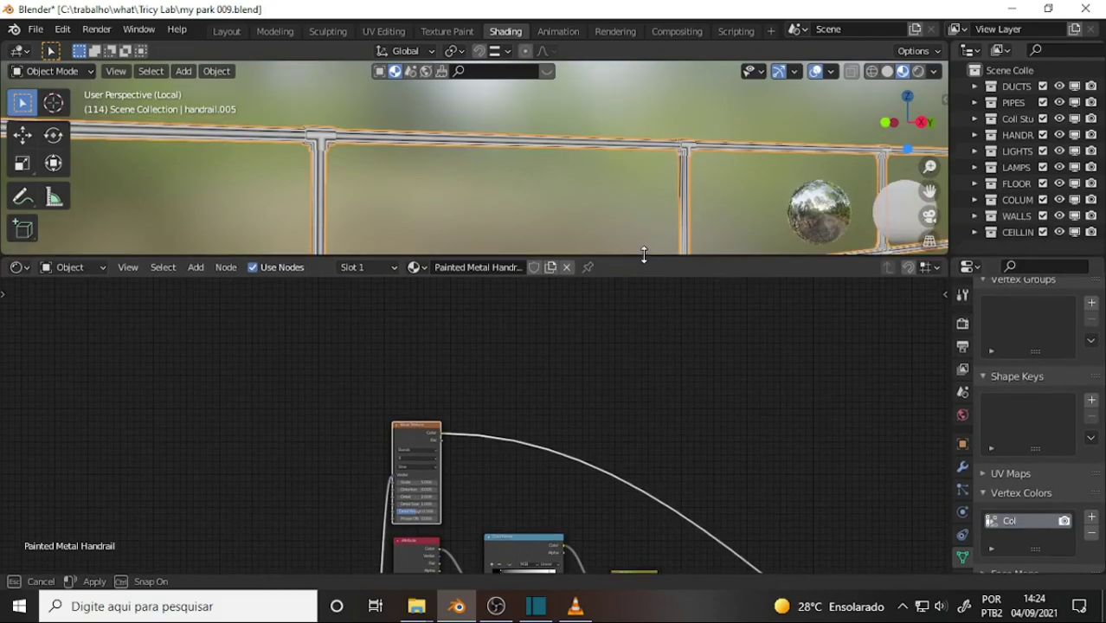
scroll(678, 187, down, 2)
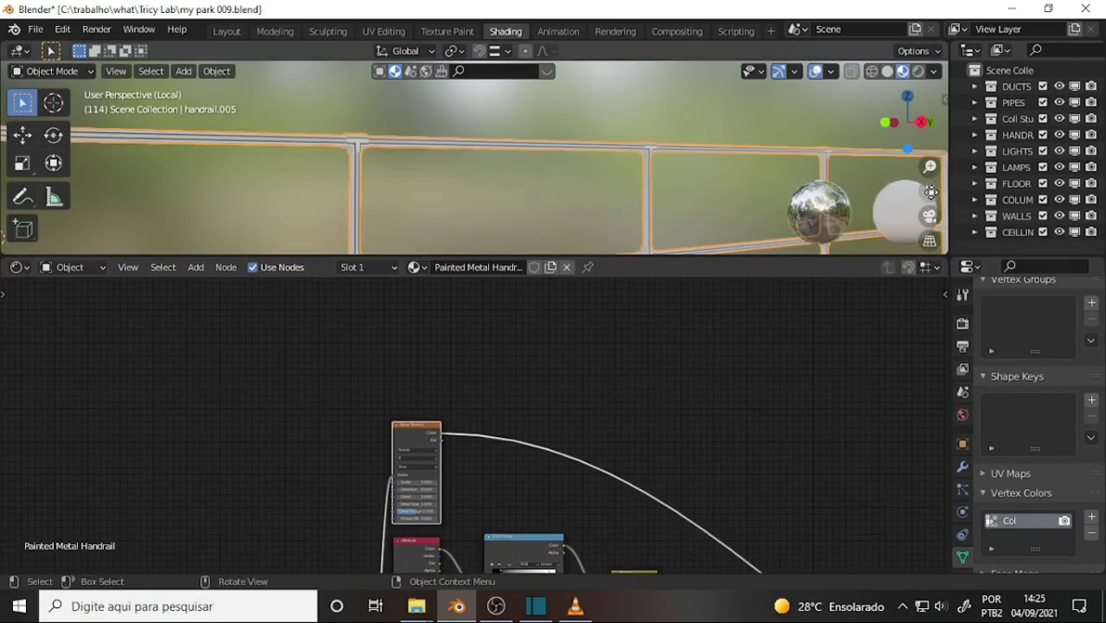
drag(929, 191, 938, 234)
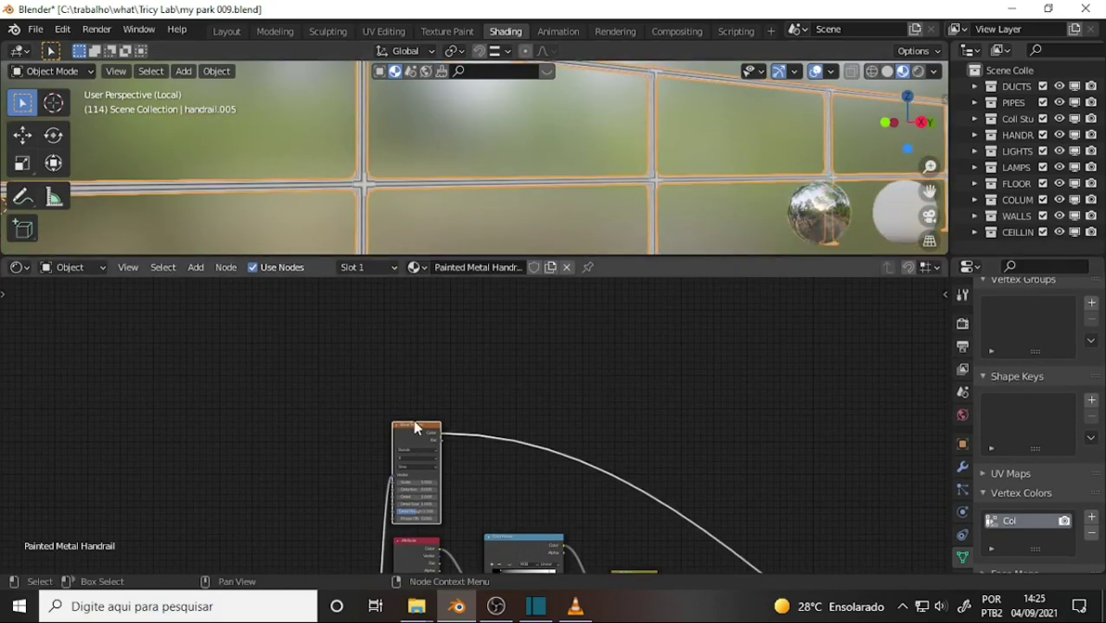
drag(416, 427, 505, 419)
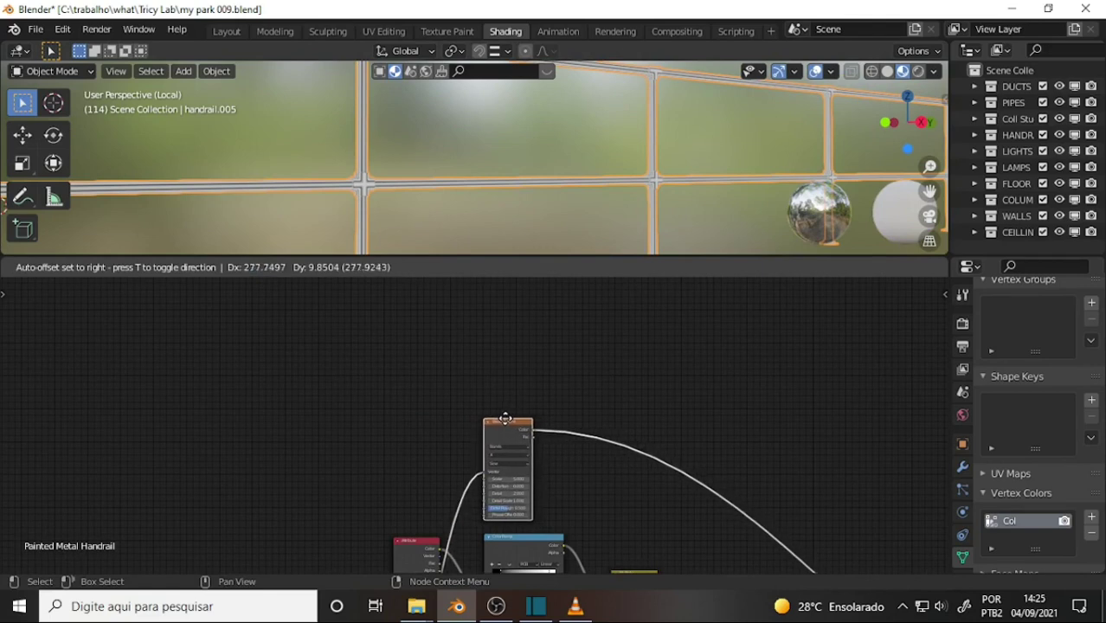
click(506, 419)
- Insert a Mapping node into the Wave Texture's Vector input link
key(shift+a)
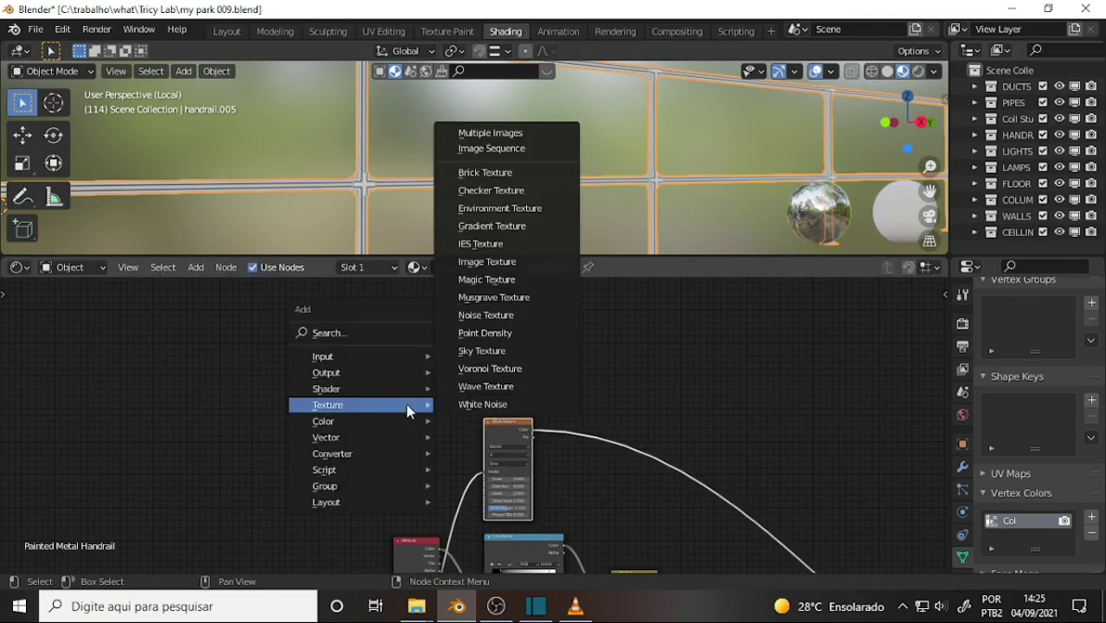
mouse_move(326, 437)
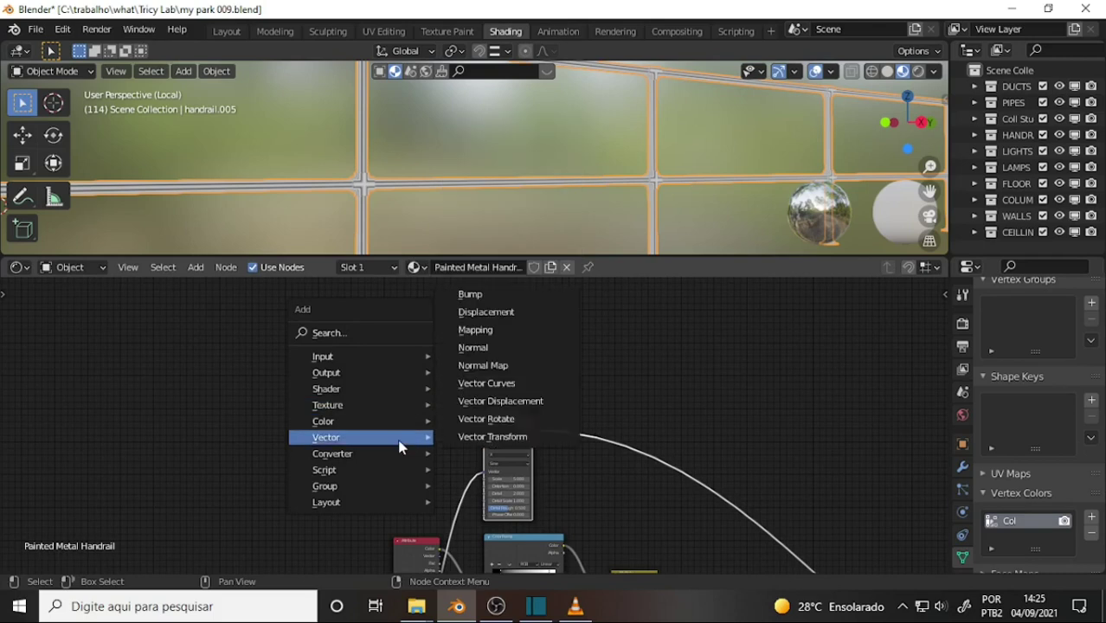
click(506, 330)
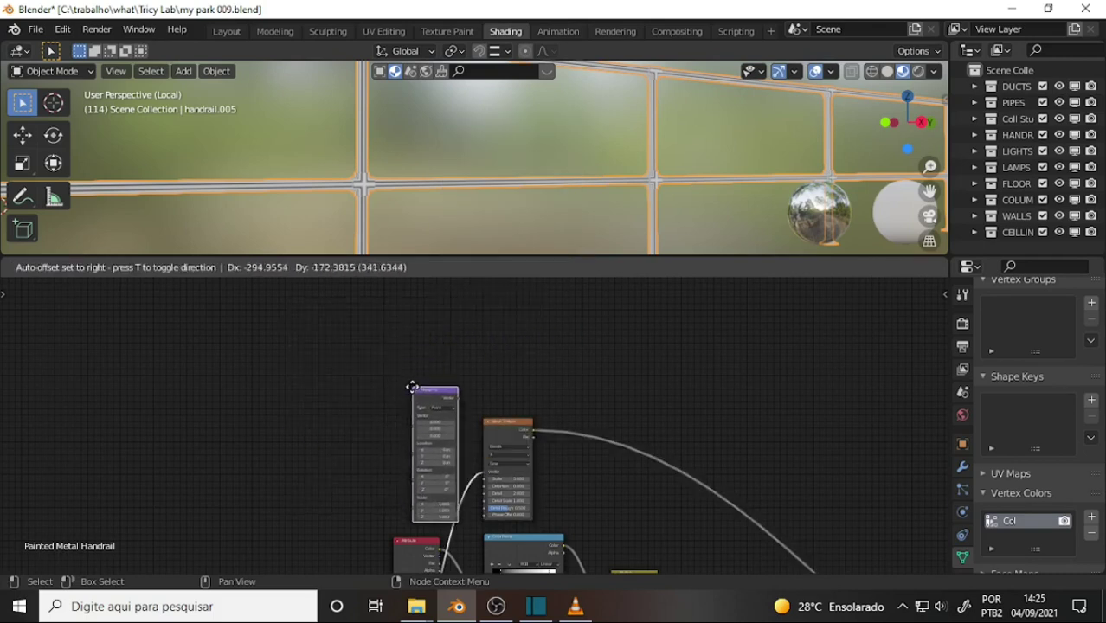
click(412, 387)
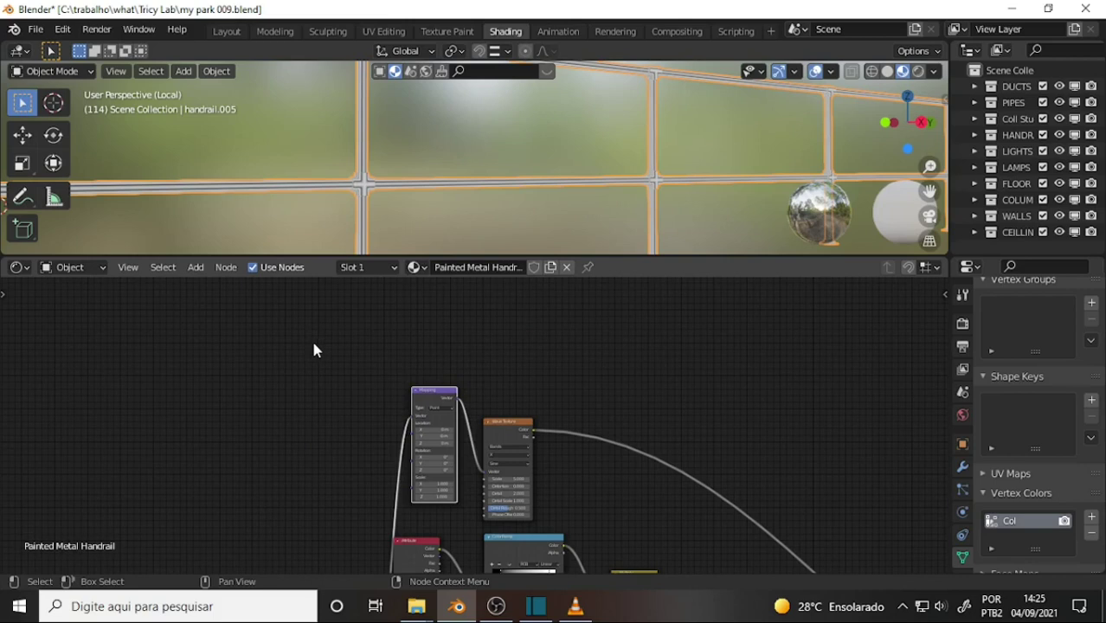
scroll(554, 358, up, 1)
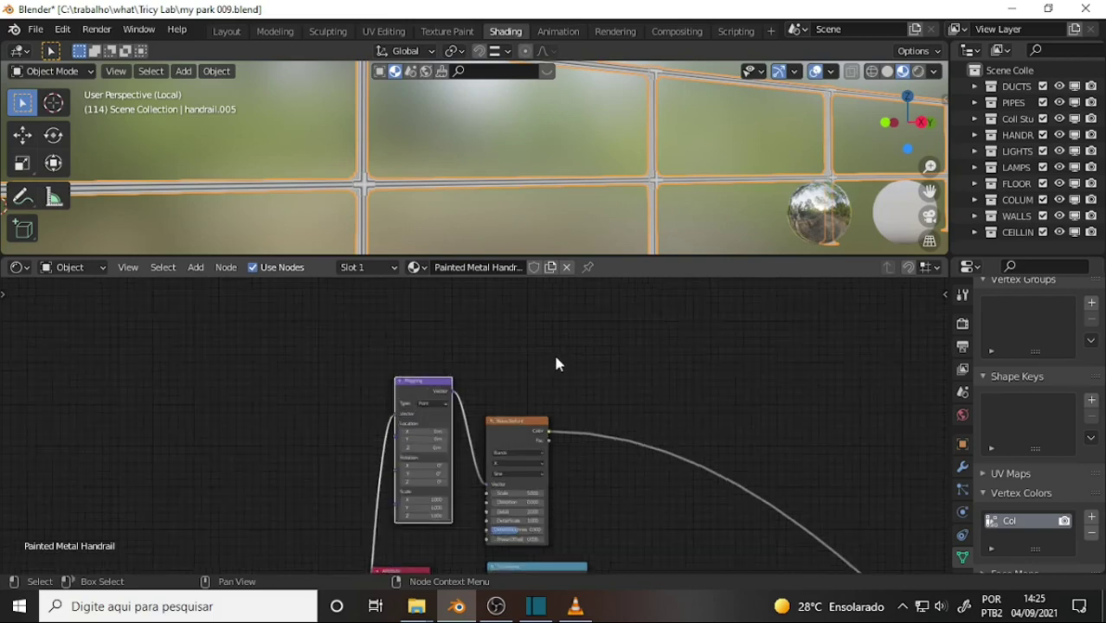
scroll(590, 364, up, 2)
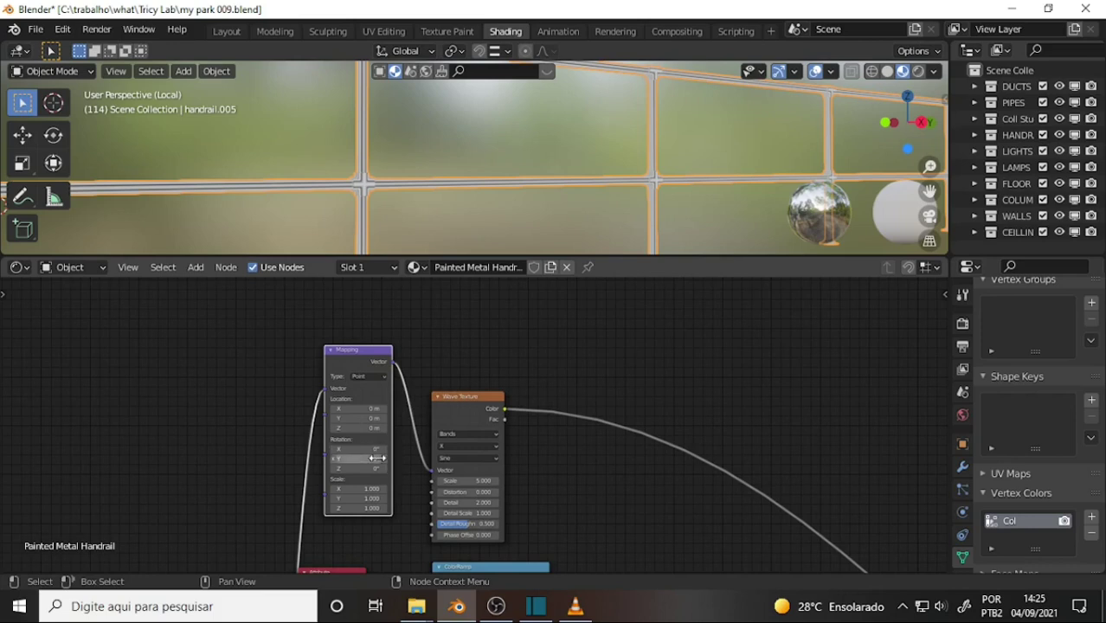
- Try Y, X and Z stripe rotations on the Mapping node, leaving all at 0°
drag(376, 459, 385, 458)
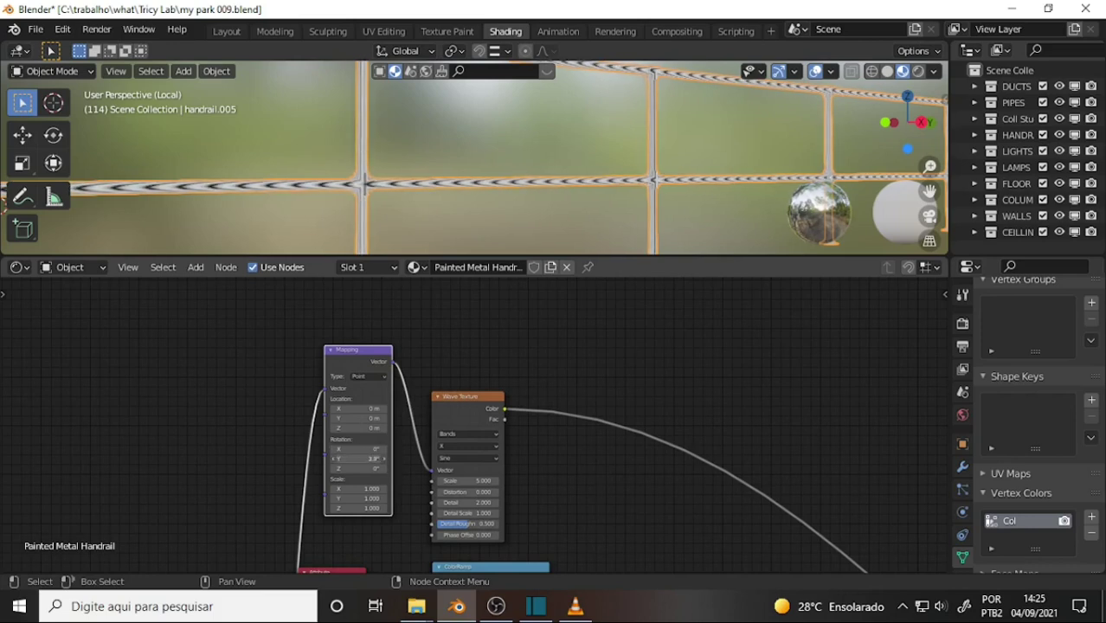
key(ctrl+z)
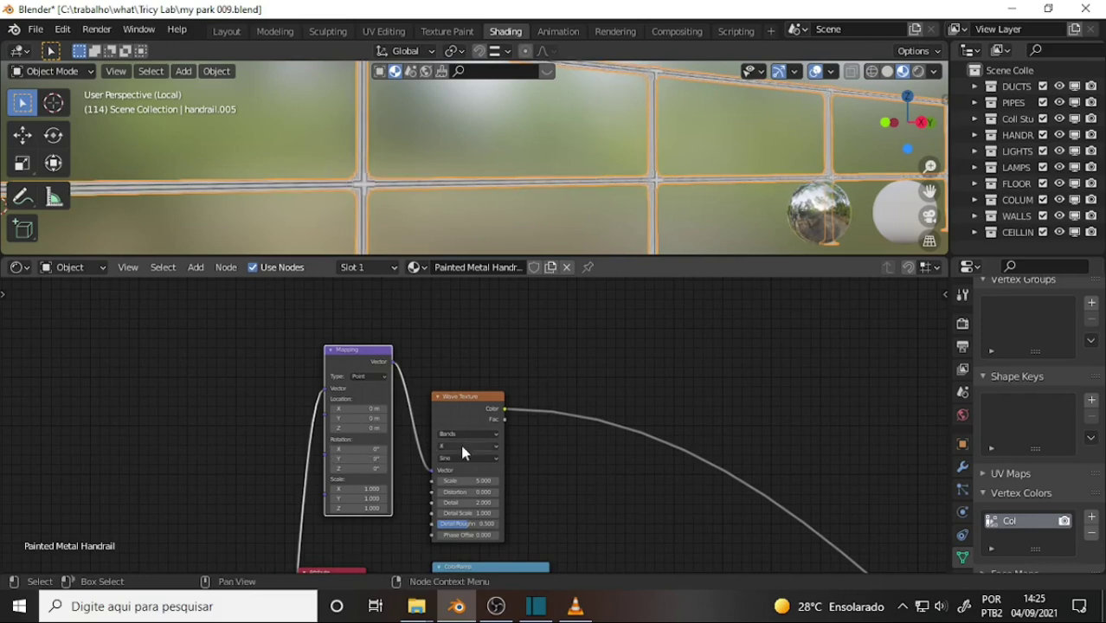
mouse_move(374, 448)
mouse_down()
mouse_move(356, 451)
mouse_move(385, 468)
mouse_up()
key(ctrl+z)
drag(369, 469, 383, 482)
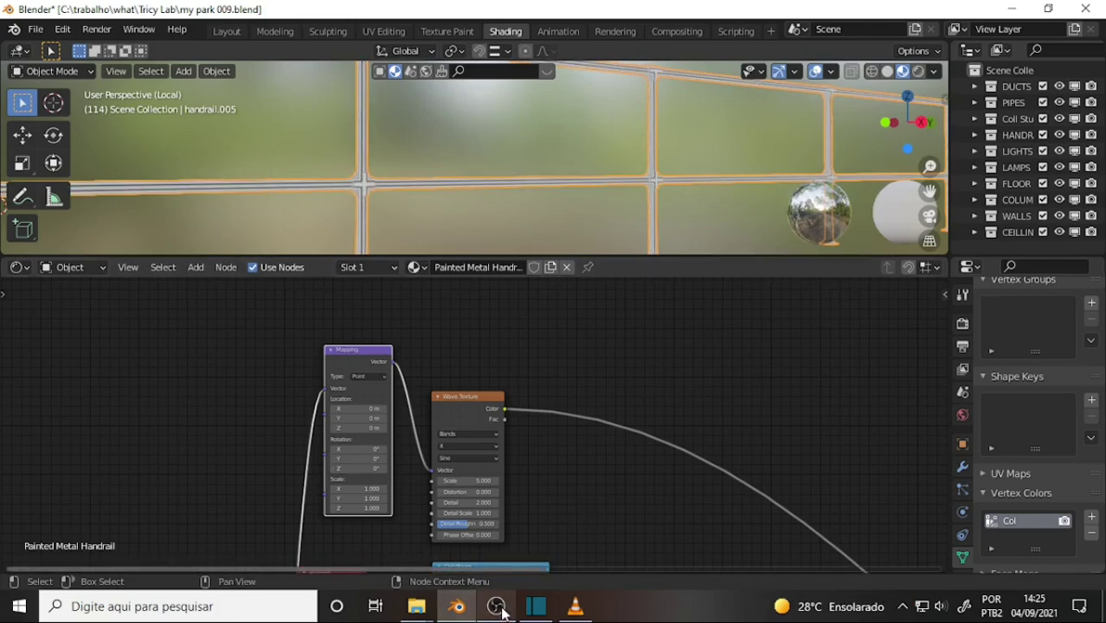
- Set the Mapping node rotation to 45° on X and 90° on Z
scroll(541, 364, up, 2)
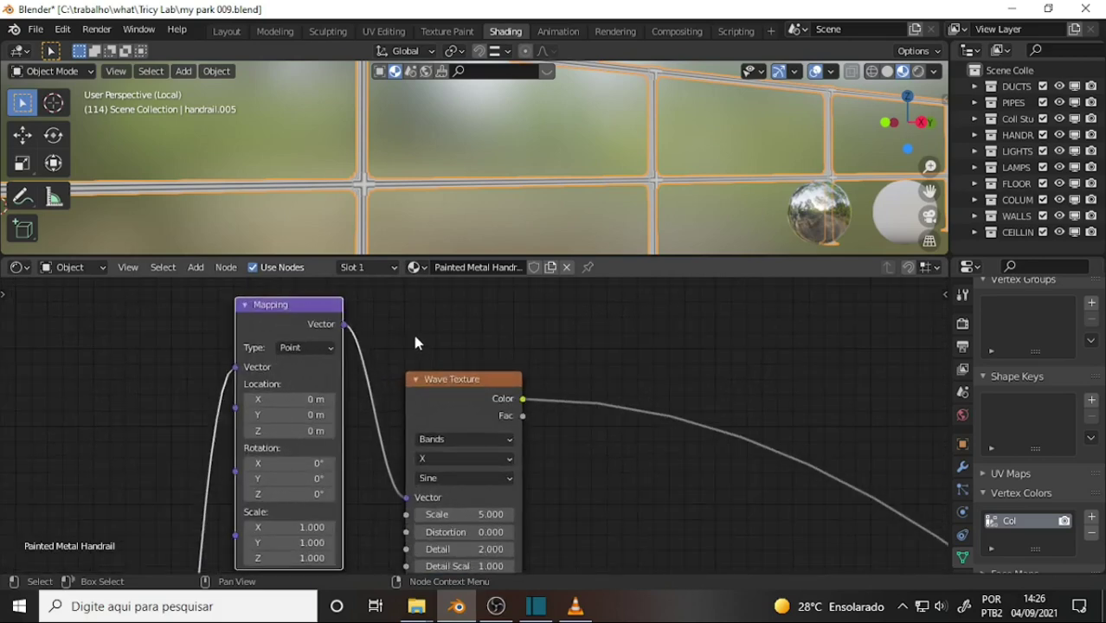
middle_drag(414, 343, 497, 294)
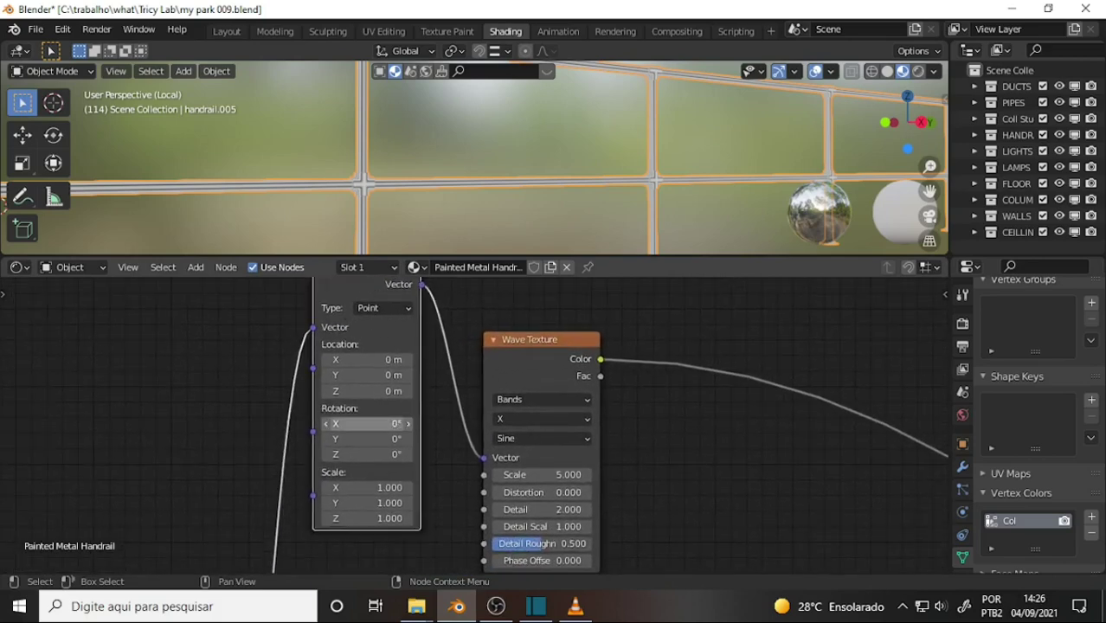
click(396, 423)
text(45)
key(Return)
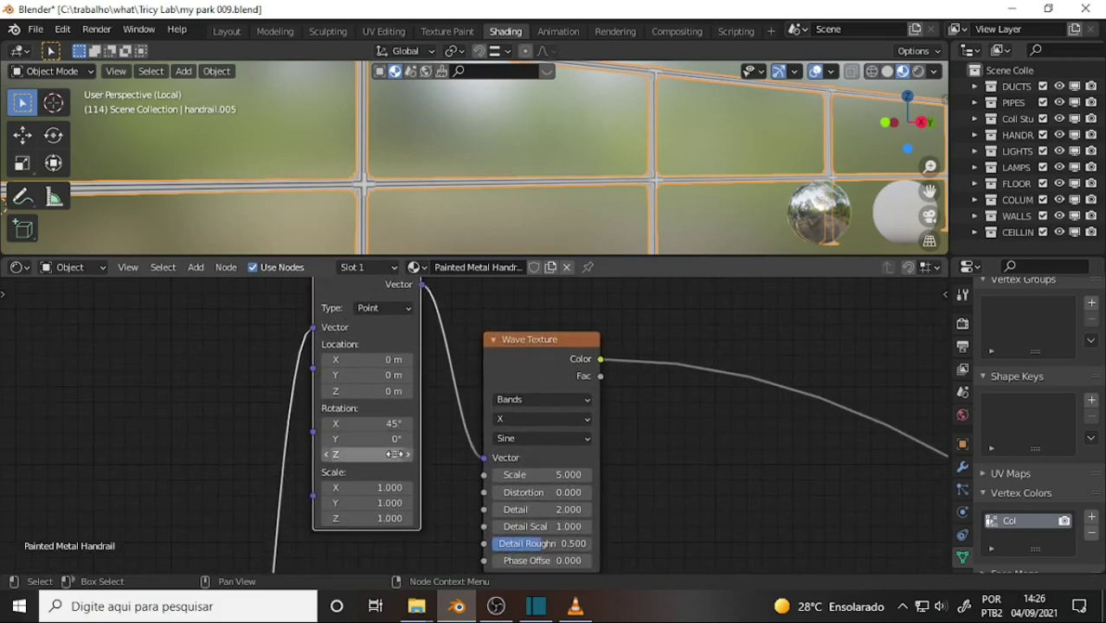
click(394, 454)
key(Return)
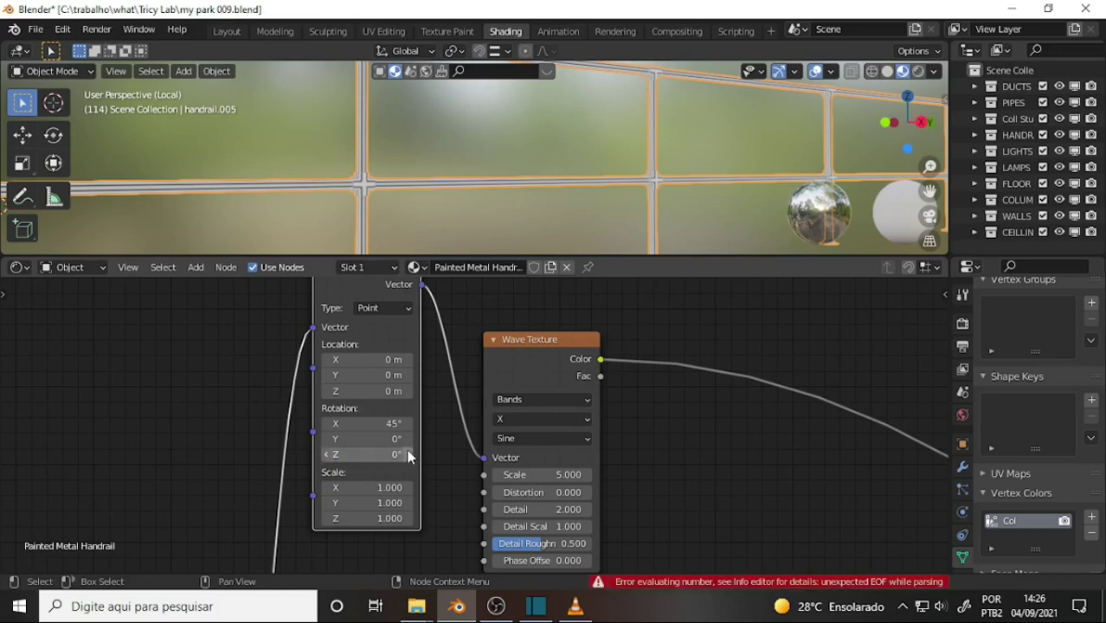
click(396, 455)
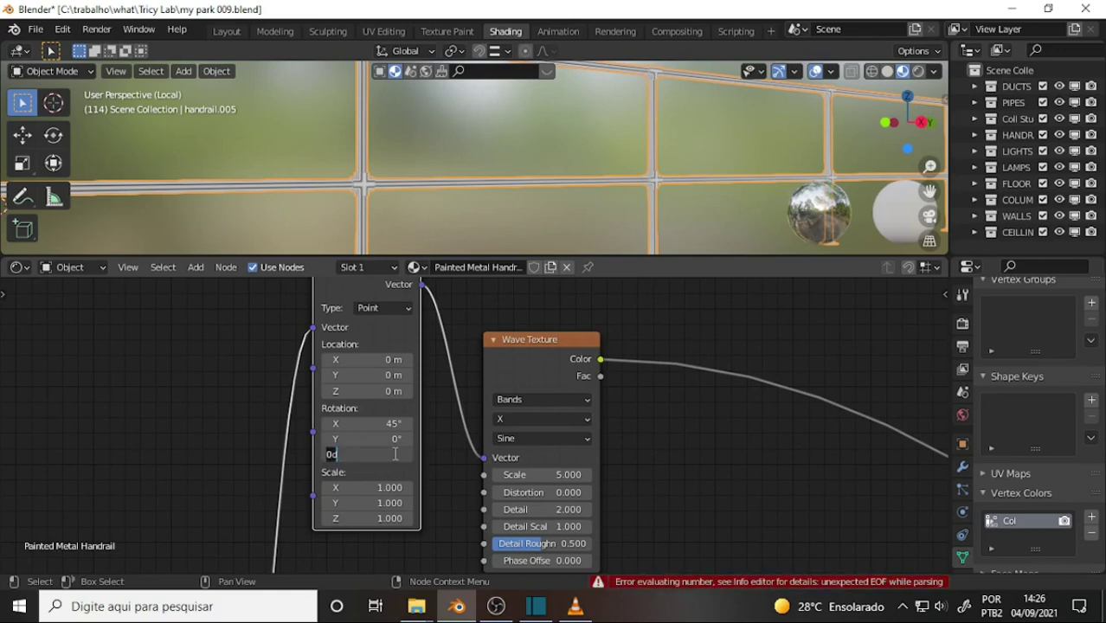
text(90)
key(Return)
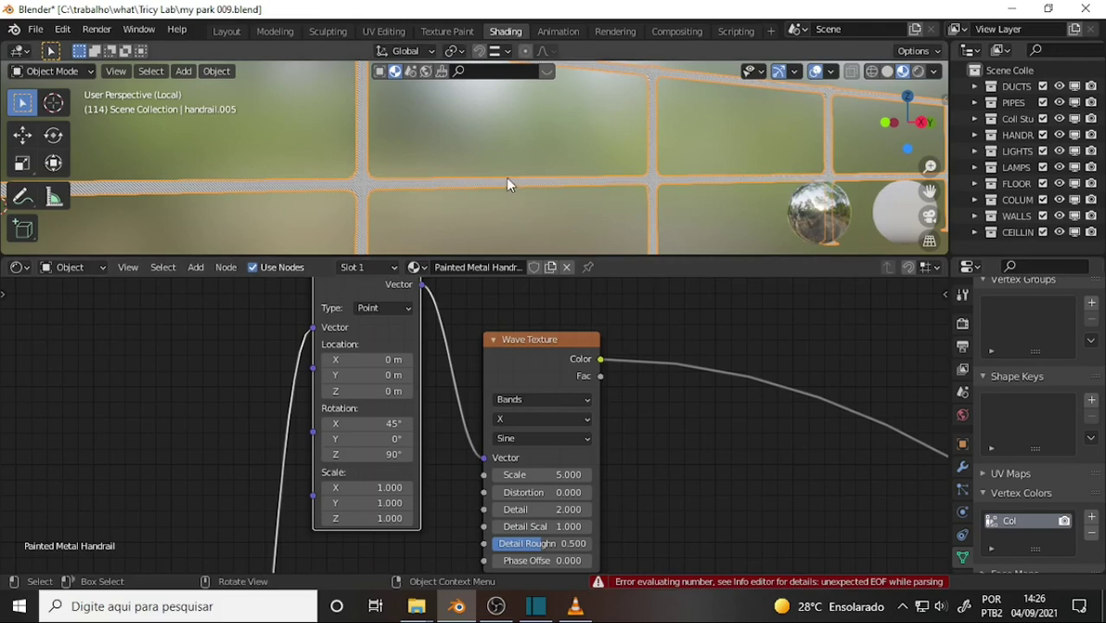
- Pan and zoom around the Mapping and Wave Texture nodes to inspect the stripe setup
scroll(507, 177, up, 5)
scroll(506, 176, down, 2)
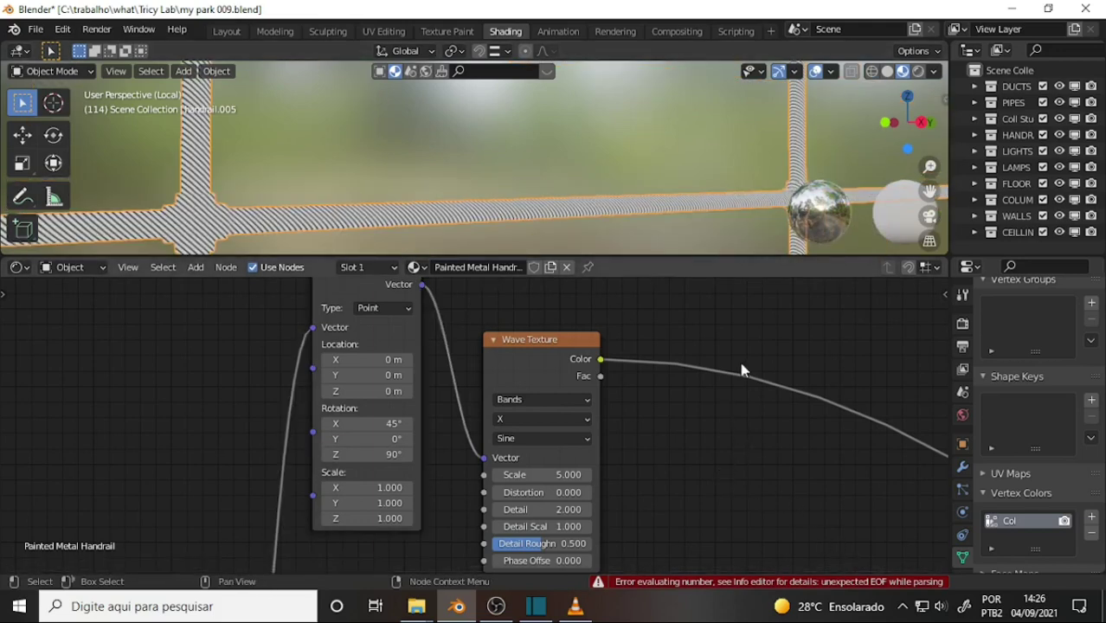
middle_drag(733, 353, 735, 352)
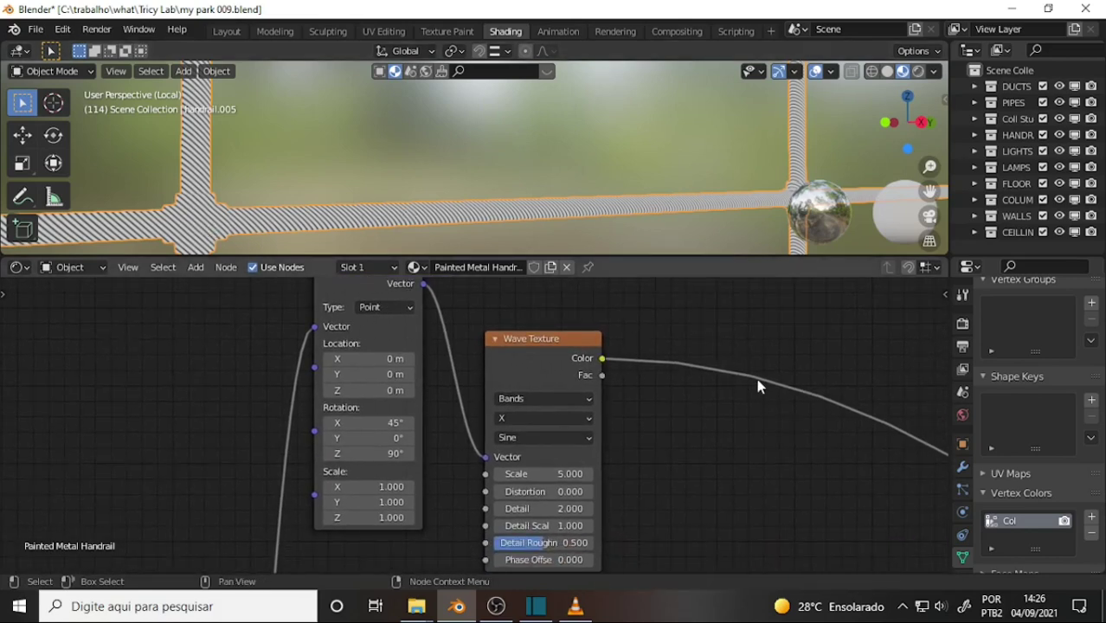
scroll(761, 389, down, 2)
scroll(761, 389, up, 1)
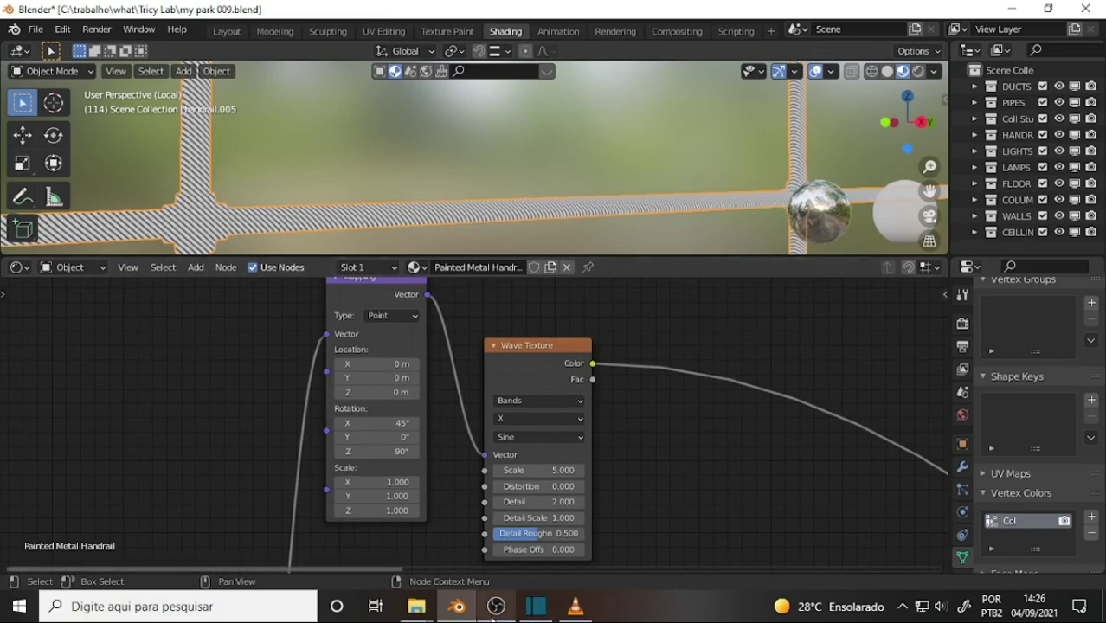
scroll(617, 414, up, 2)
middle_drag(627, 419, 583, 396)
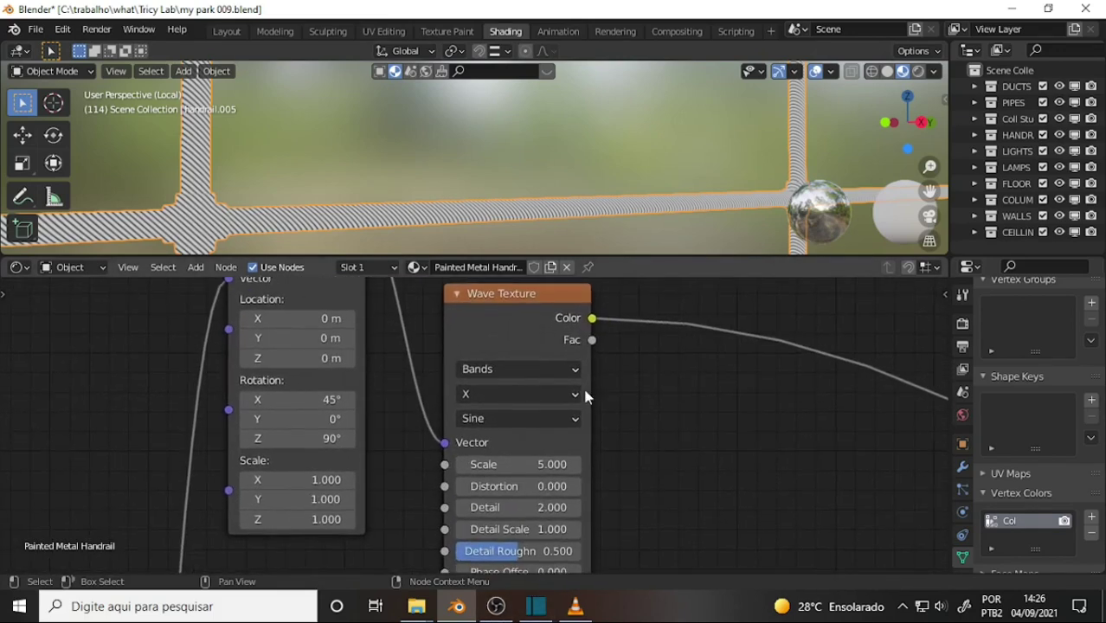
scroll(676, 437, down, 1)
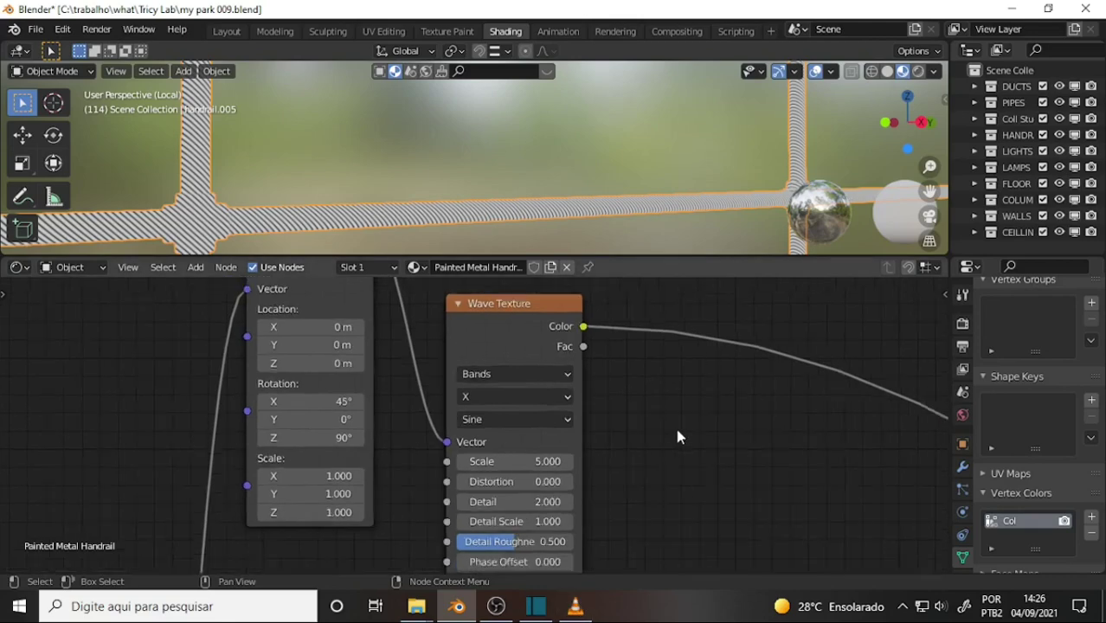
scroll(684, 440, down, 2)
scroll(689, 444, down, 2)
middle_drag(691, 444, 631, 419)
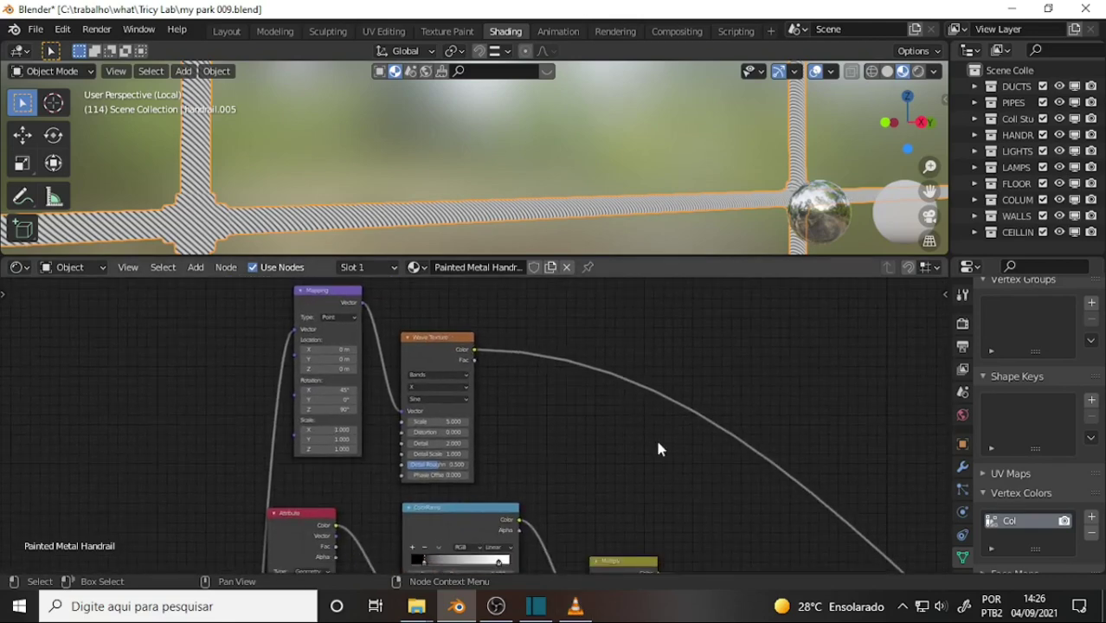
- After glancing at the tutorial video, set the Wave Texture Scale to 0.1
click(576, 610)
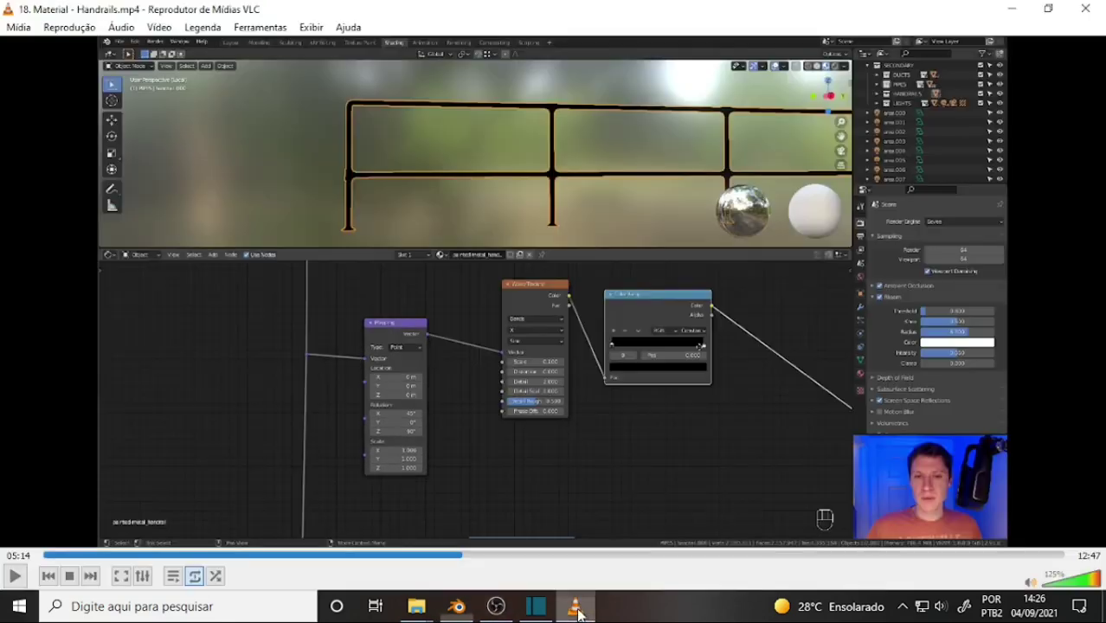
click(576, 610)
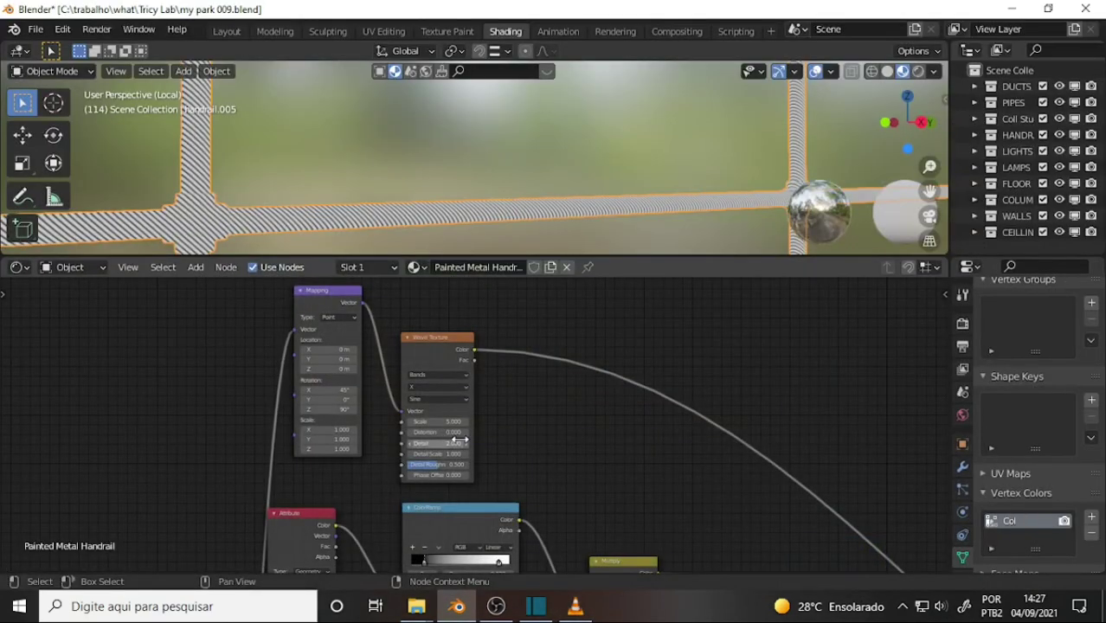
click(450, 421)
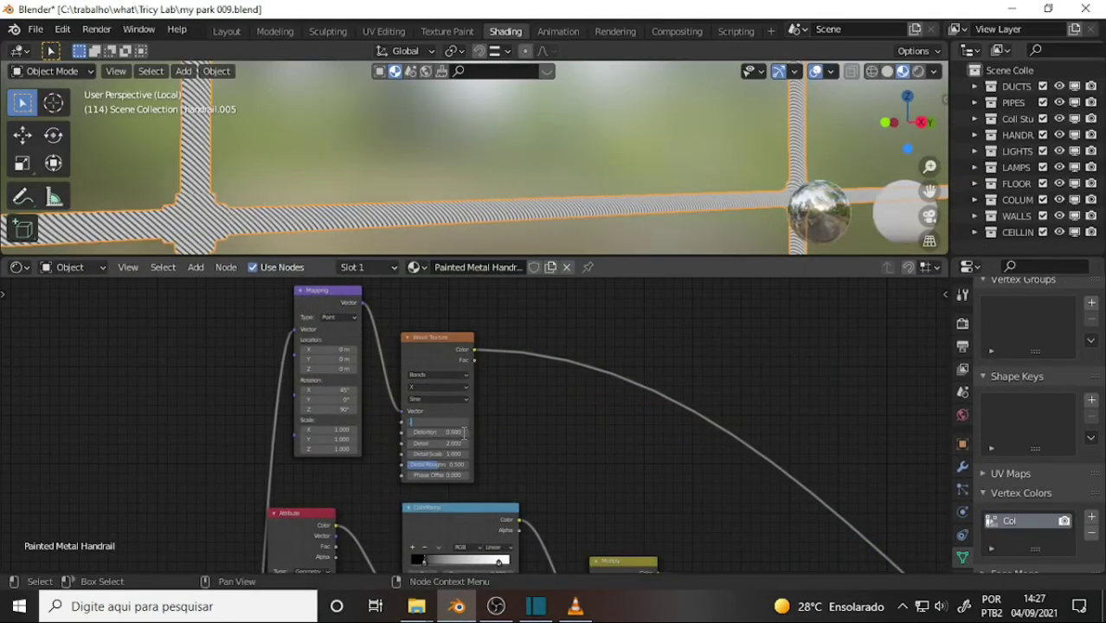
text(0.1)
key(Return)
scroll(604, 200, down, 5)
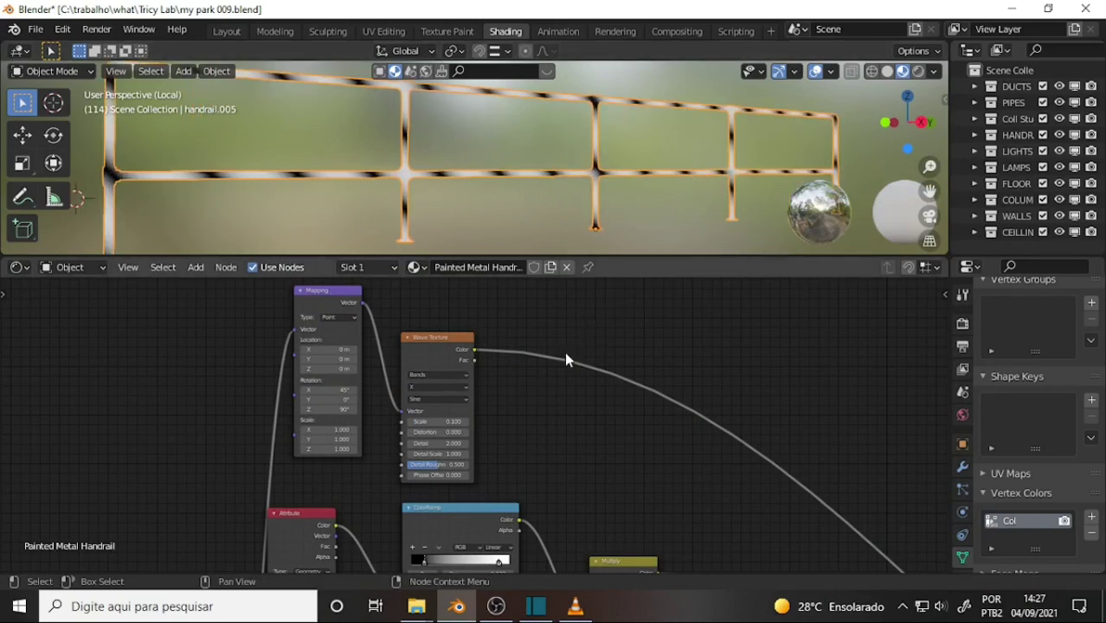
- Insert a ColorRamp after the Wave Texture, set Constant interpolation, and move the white stop to 0.427
key(shift+a)
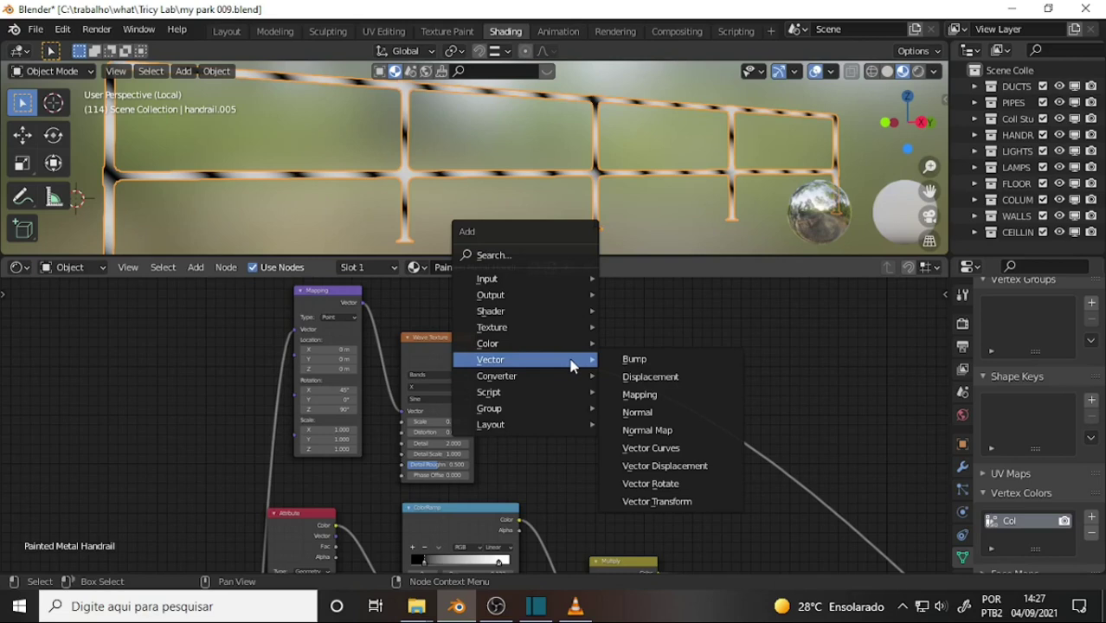
mouse_move(497, 376)
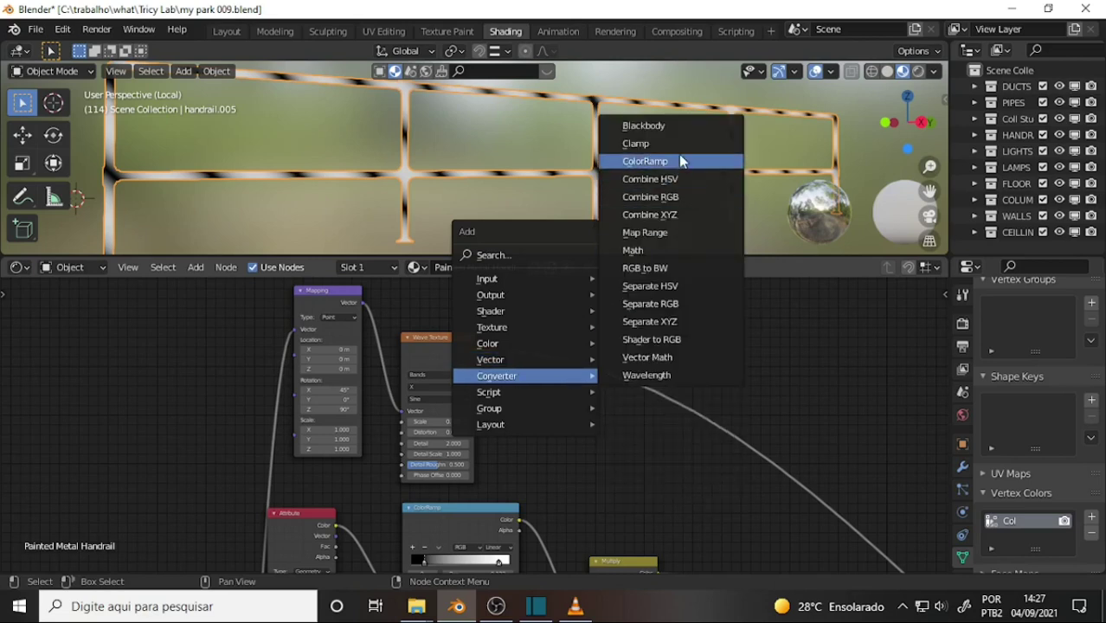
click(680, 161)
click(542, 320)
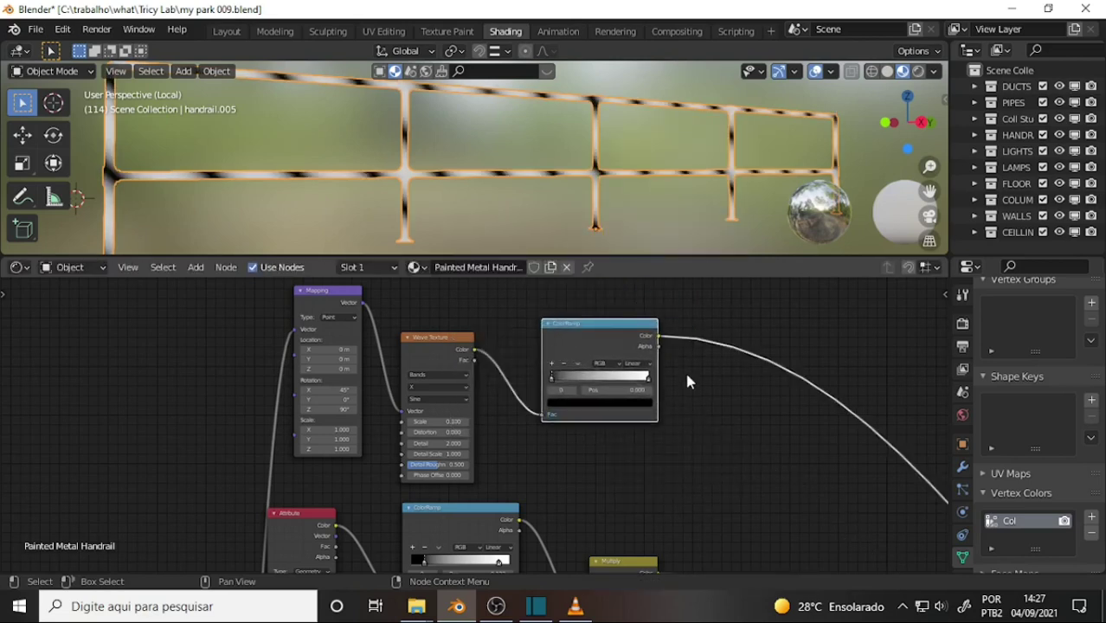
click(638, 364)
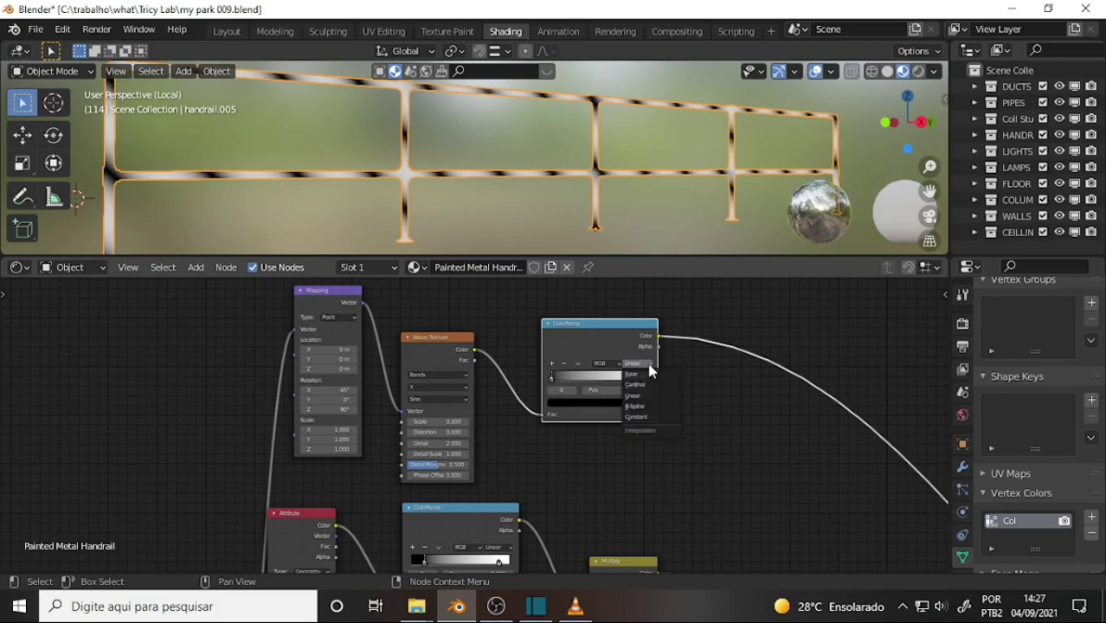
click(651, 416)
drag(649, 384, 587, 381)
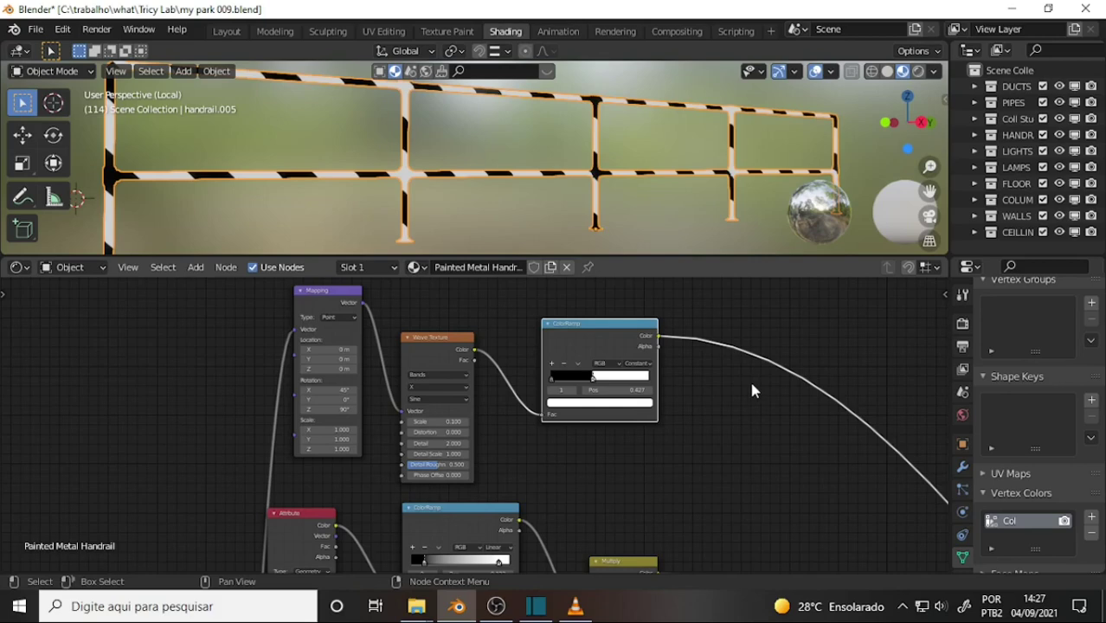
- Make the 3D view taller, then orbit and zoom to see the whole striped handrail
click(495, 607)
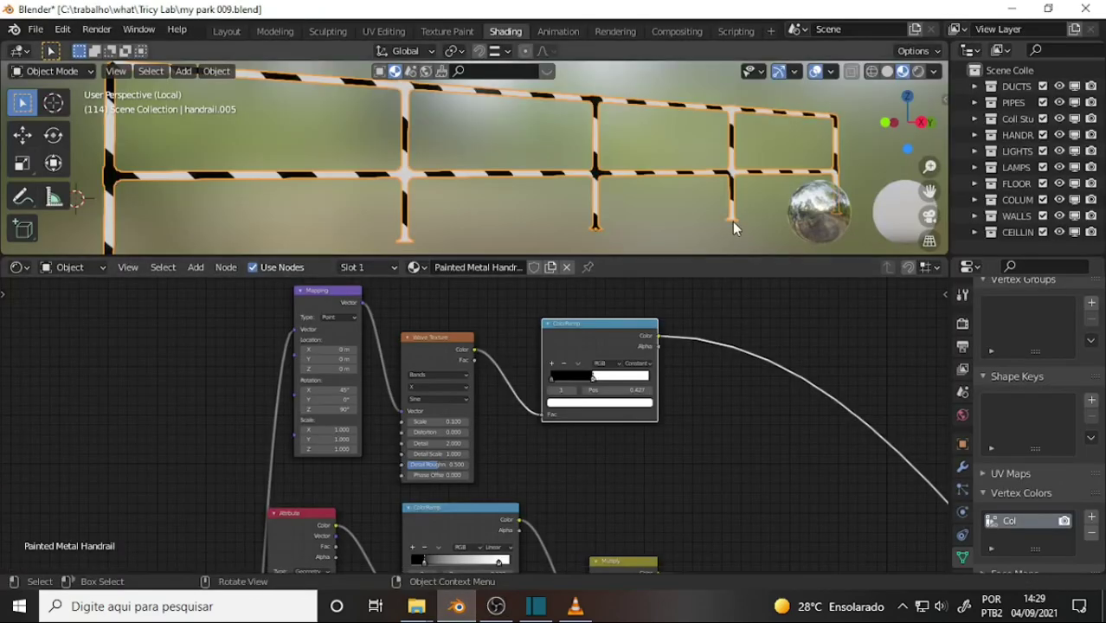
drag(692, 257, 693, 309)
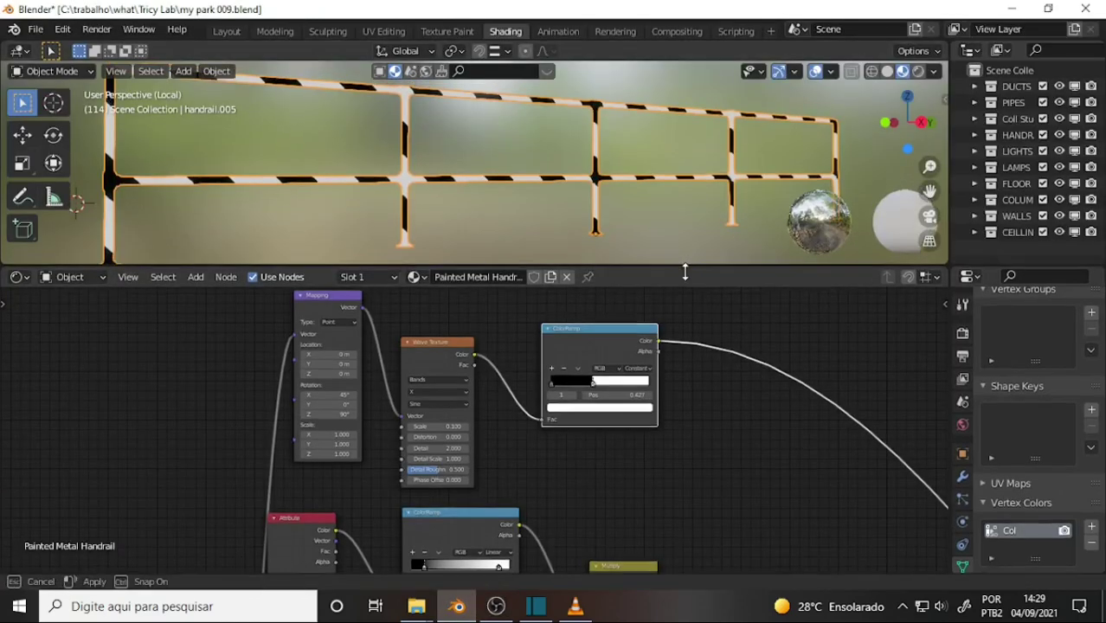
middle_drag(697, 257, 656, 272)
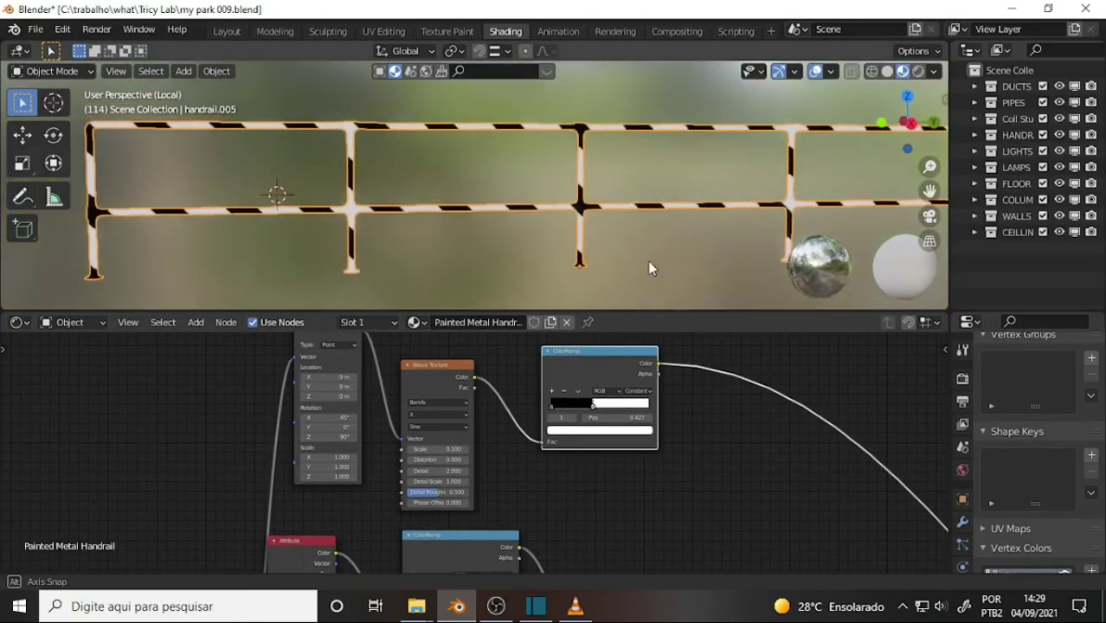
scroll(649, 267, down, 3)
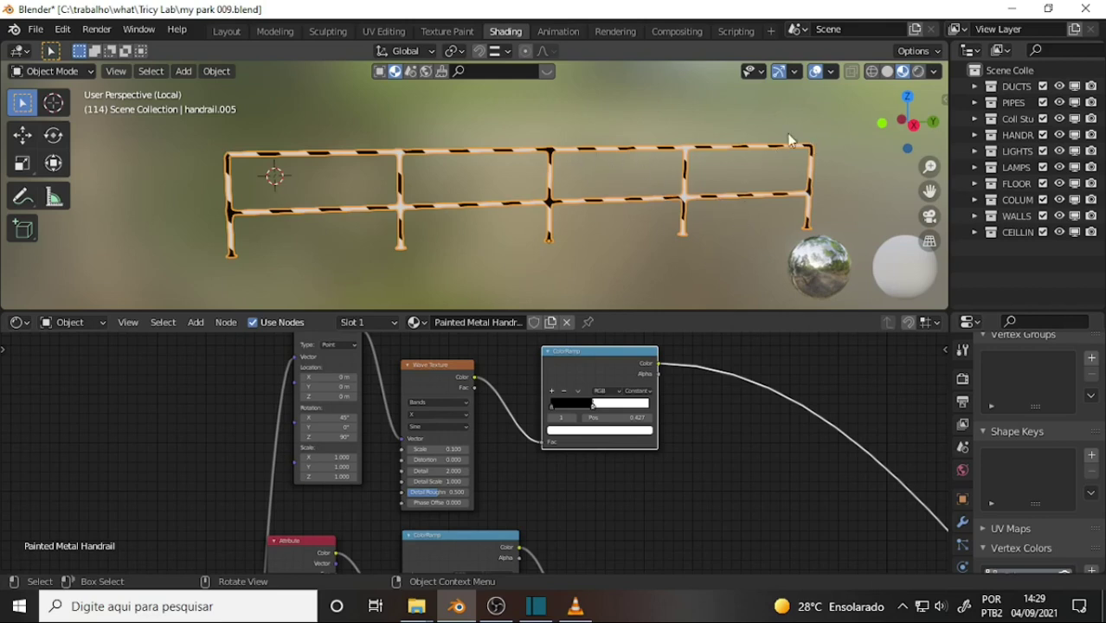
scroll(593, 221, up, 4)
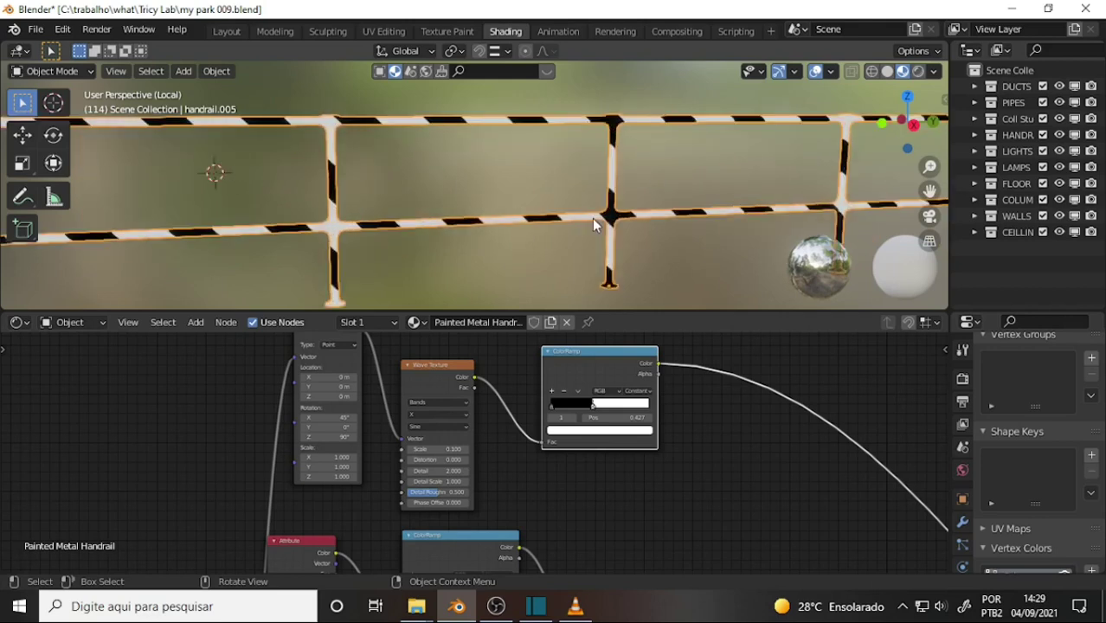
scroll(593, 220, down, 2)
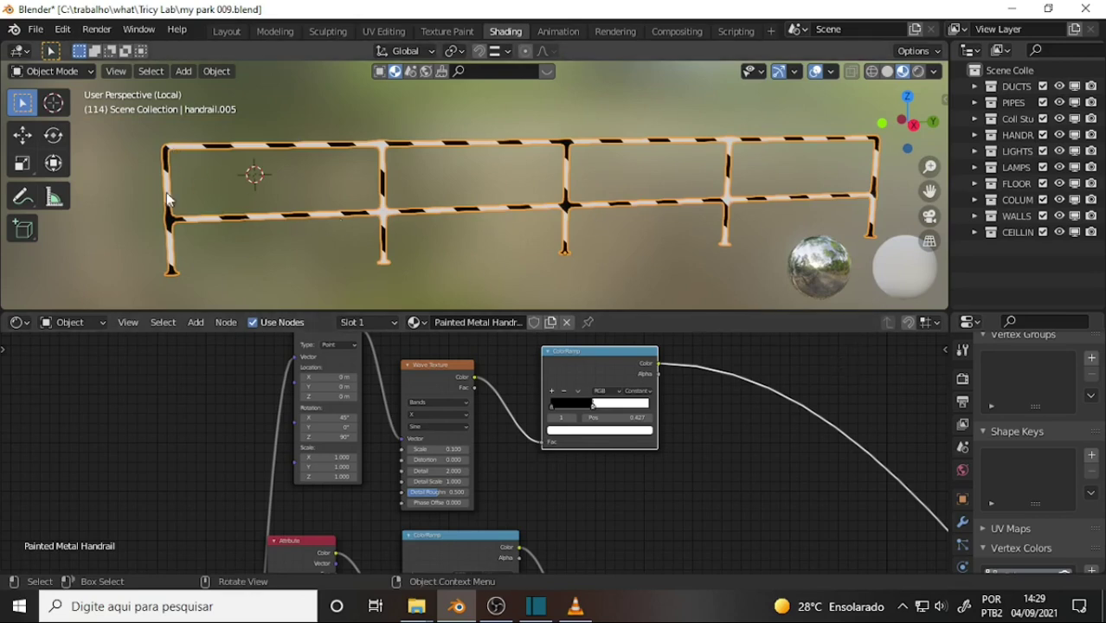
- Enter Edit Mode and box-select the visible left, middle and right top-rail segments
click(60, 70)
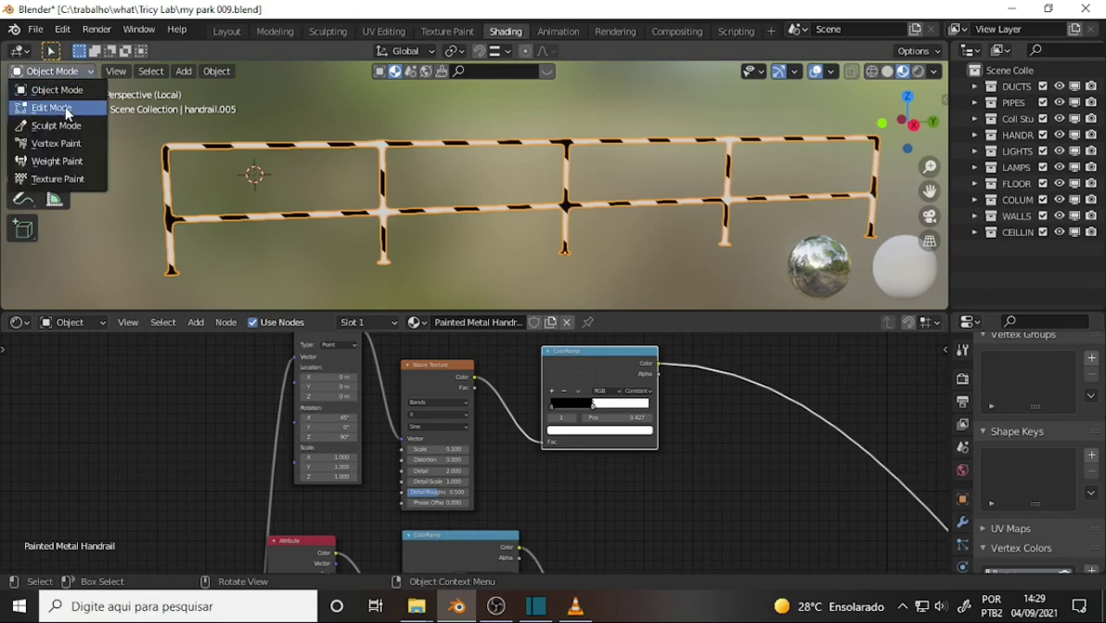
click(65, 108)
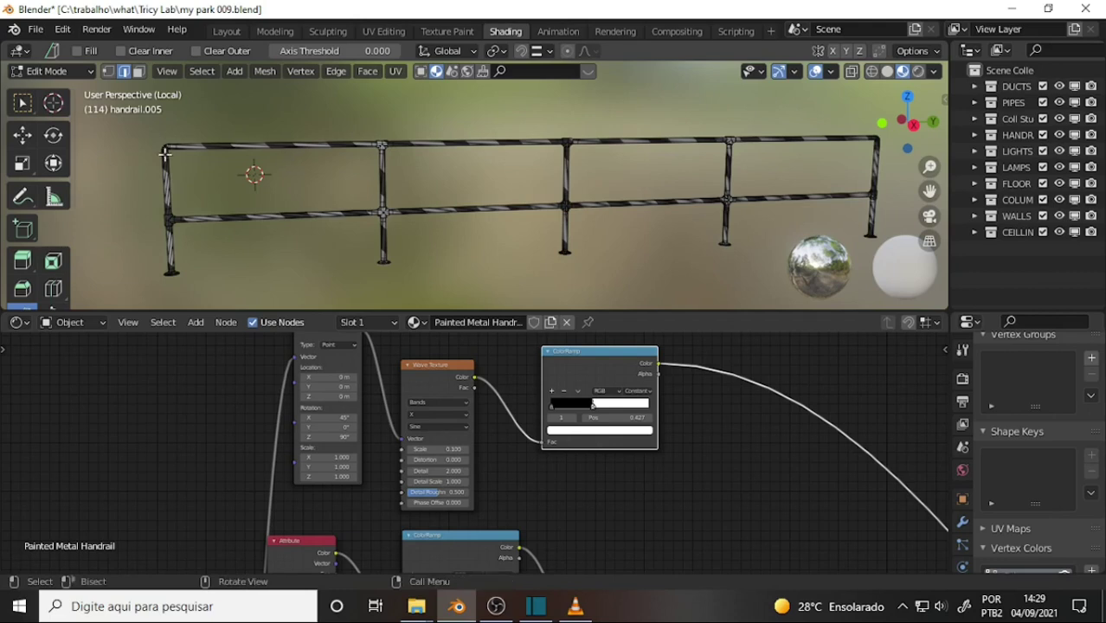
click(22, 103)
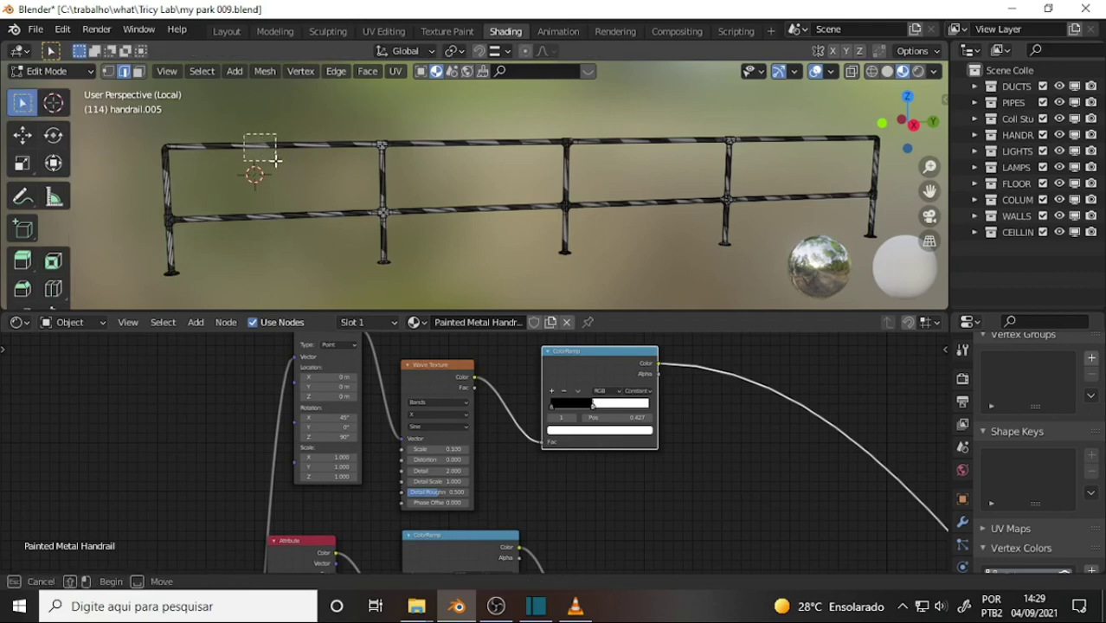
drag(281, 125, 316, 173)
drag(470, 118, 504, 161)
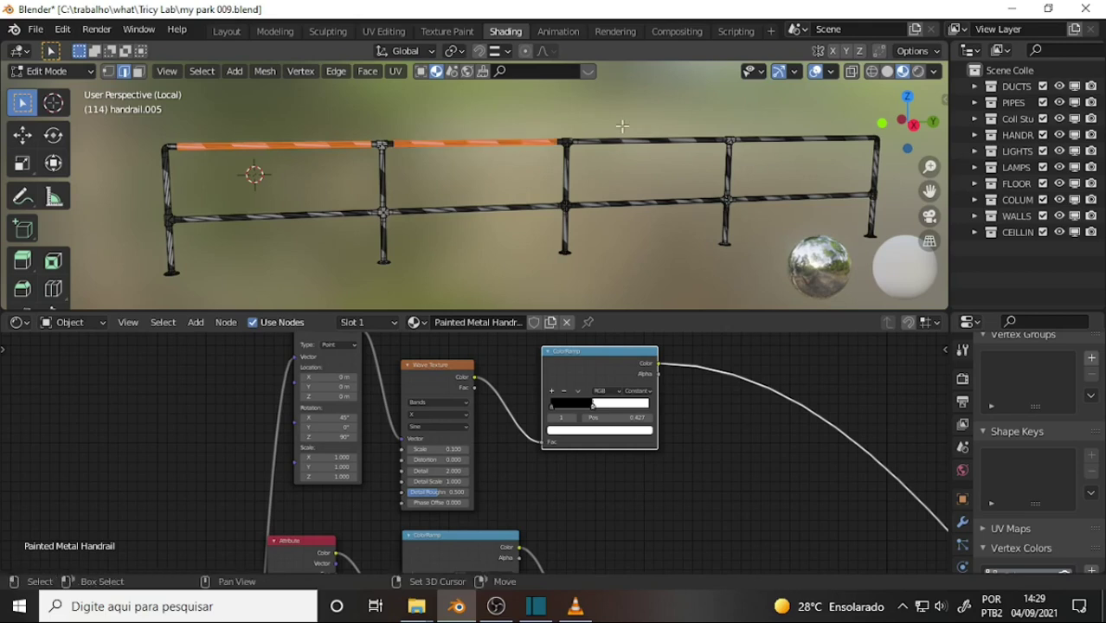
drag(614, 120, 645, 149)
drag(777, 122, 794, 150)
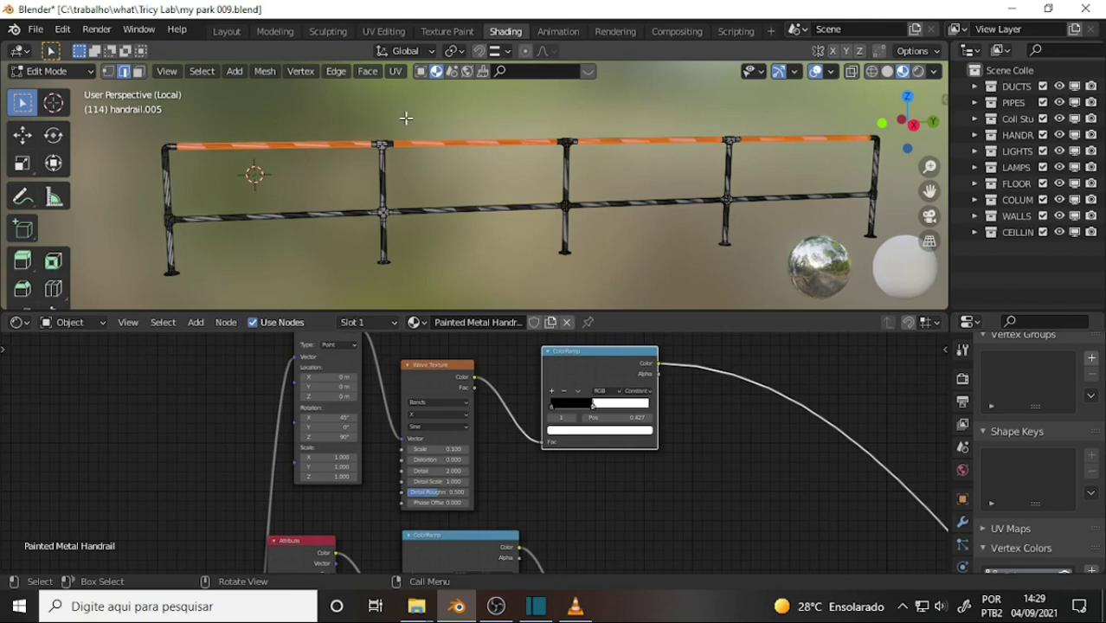
- With X-ray on, add the hidden top-rail edges, then grow the selection over the whole rail
click(852, 71)
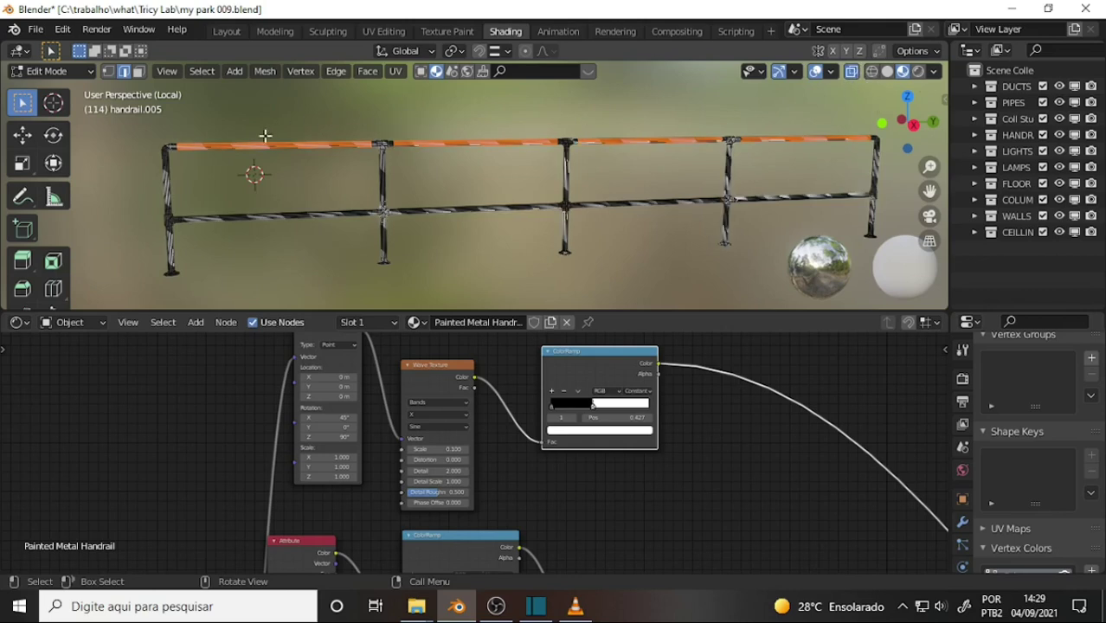
drag(249, 128, 286, 157)
drag(438, 119, 472, 158)
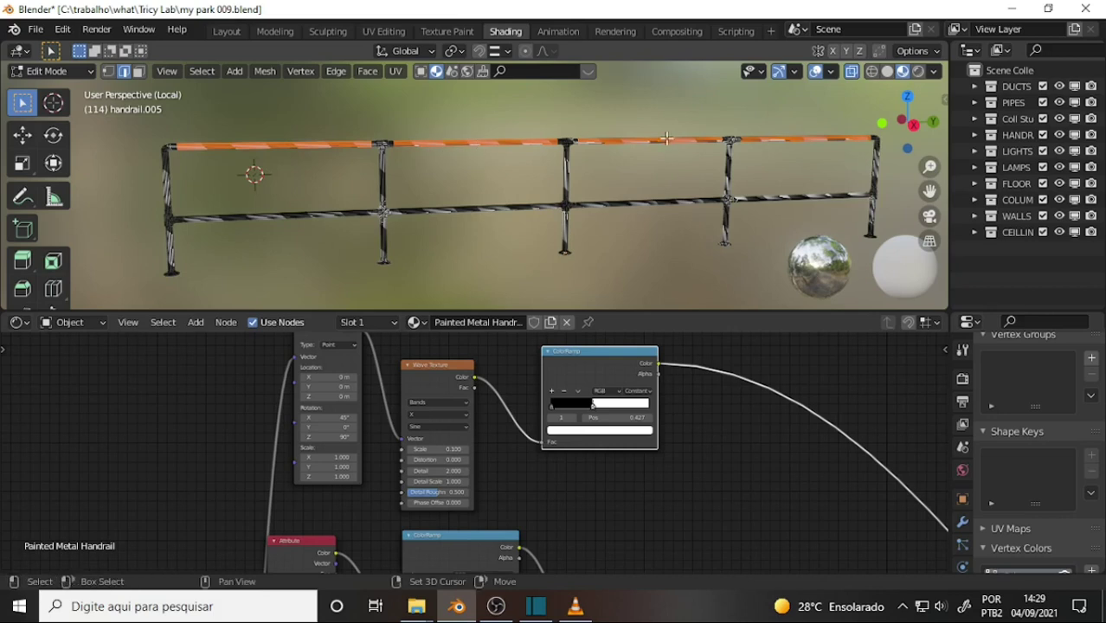
drag(636, 119, 718, 170)
drag(786, 119, 814, 167)
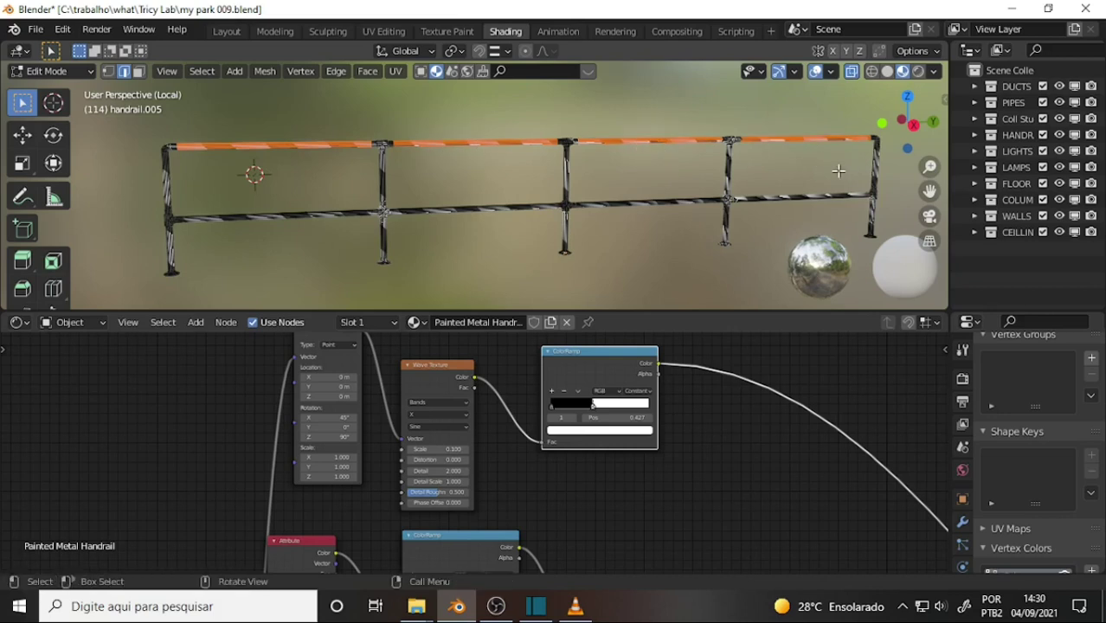
click(851, 72)
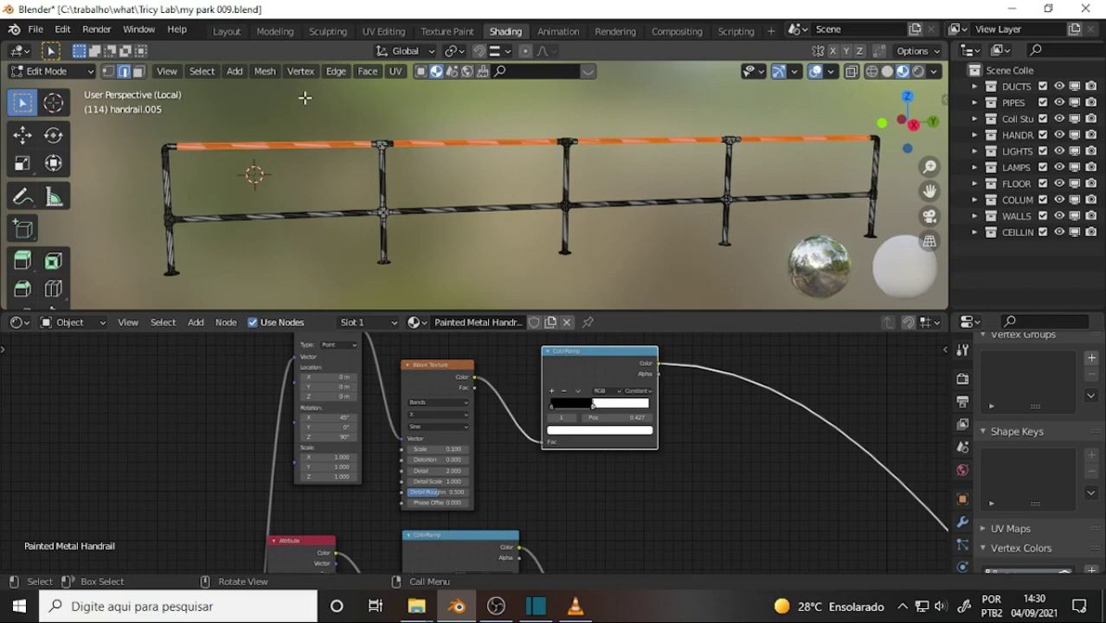
key(ctrl+KP_Add)
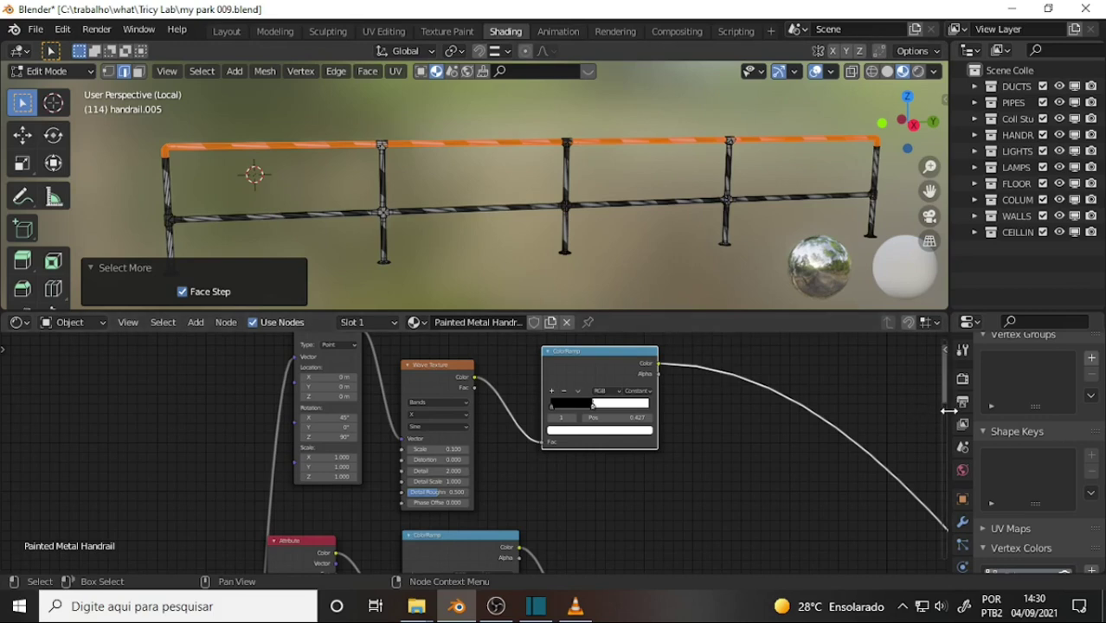
- Widen the Properties panel and scroll down to the Vertex Colors list
drag(949, 411, 845, 412)
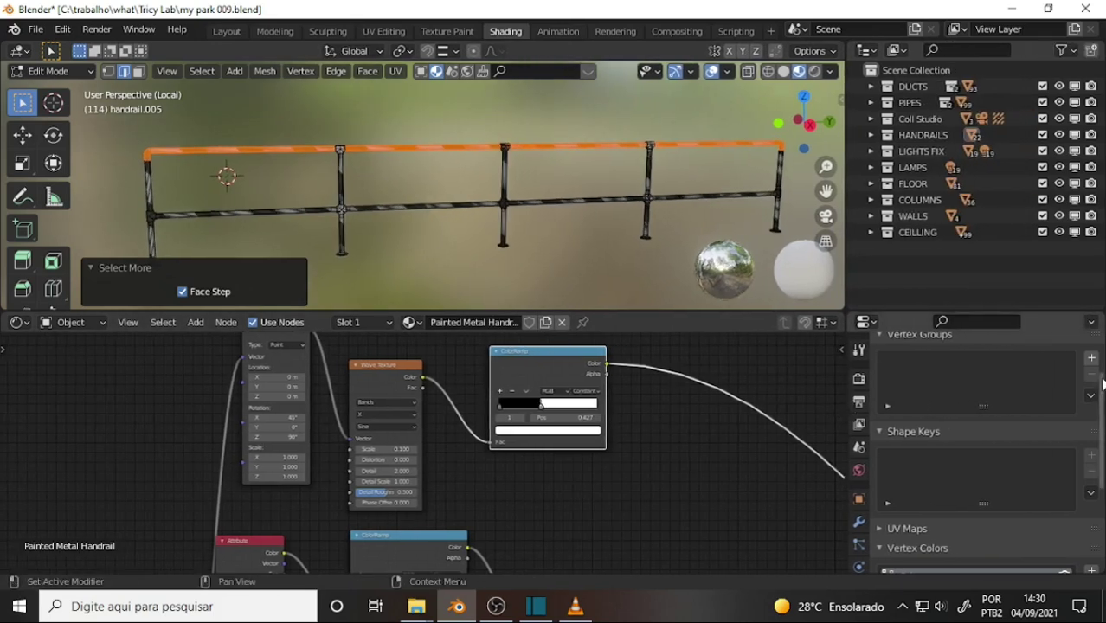
scroll(1102, 384, down, 3)
scroll(1102, 384, down, 2)
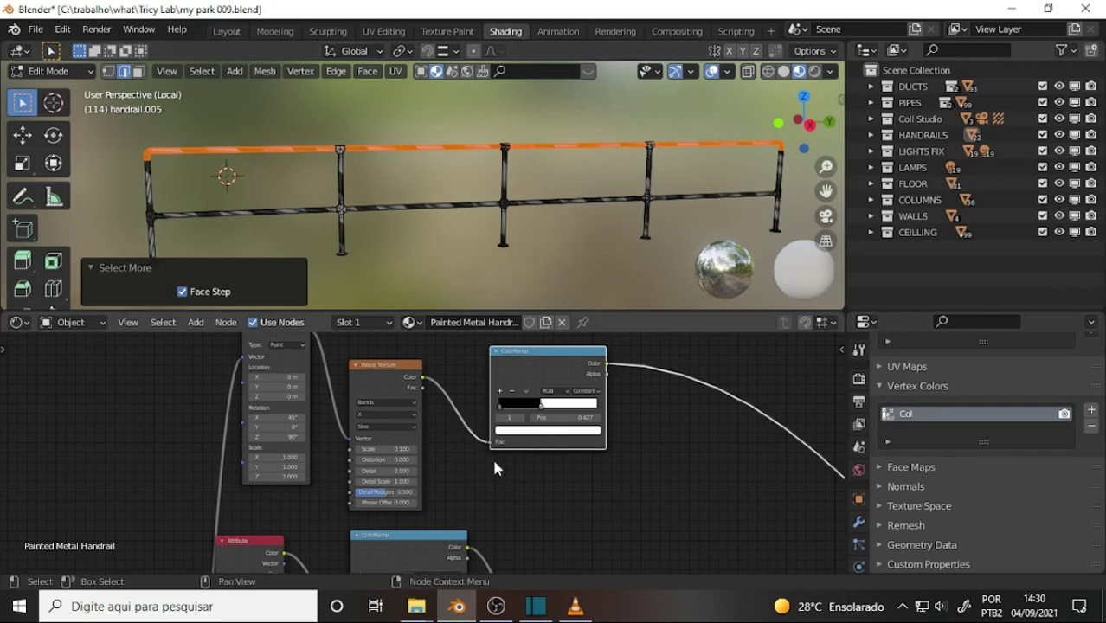
- Switch the handrail to Vertex Paint mode and look through the Paint menu
click(496, 606)
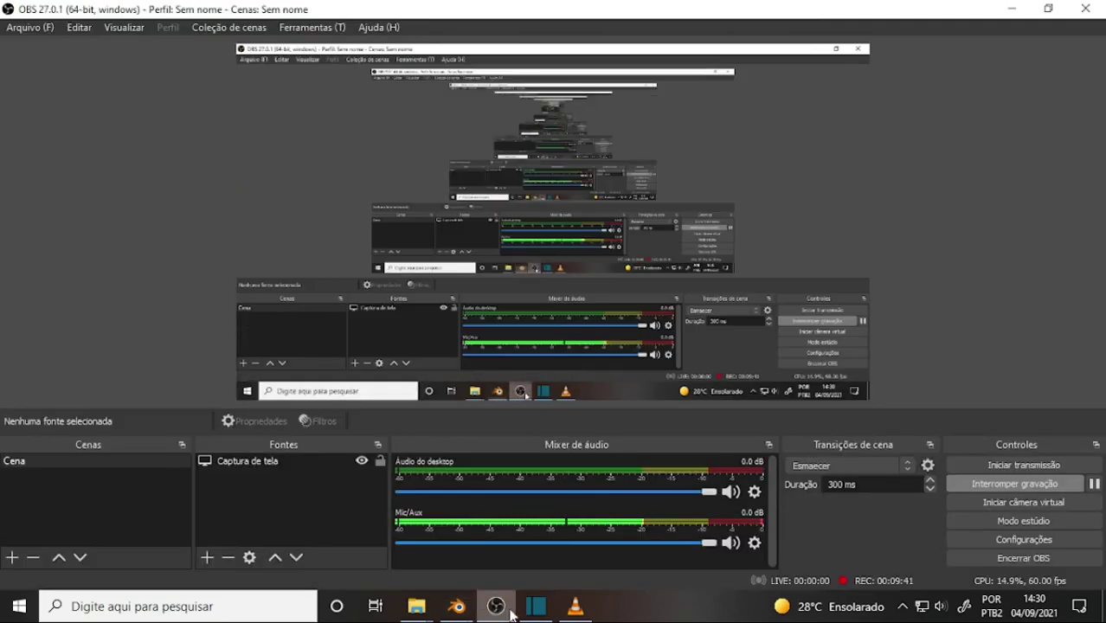
click(456, 606)
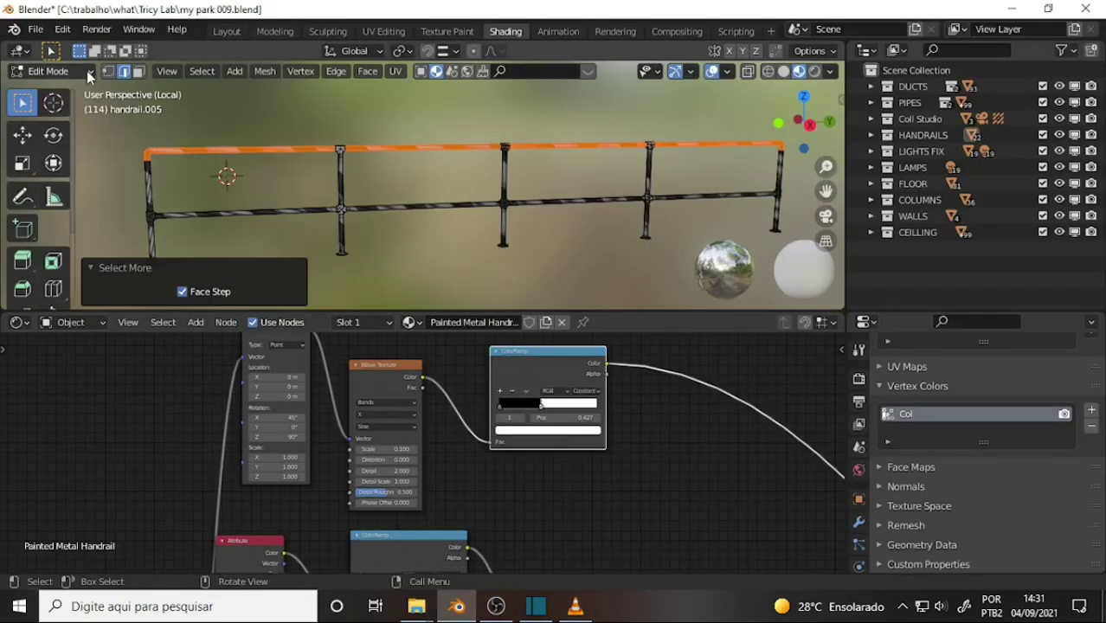
click(55, 72)
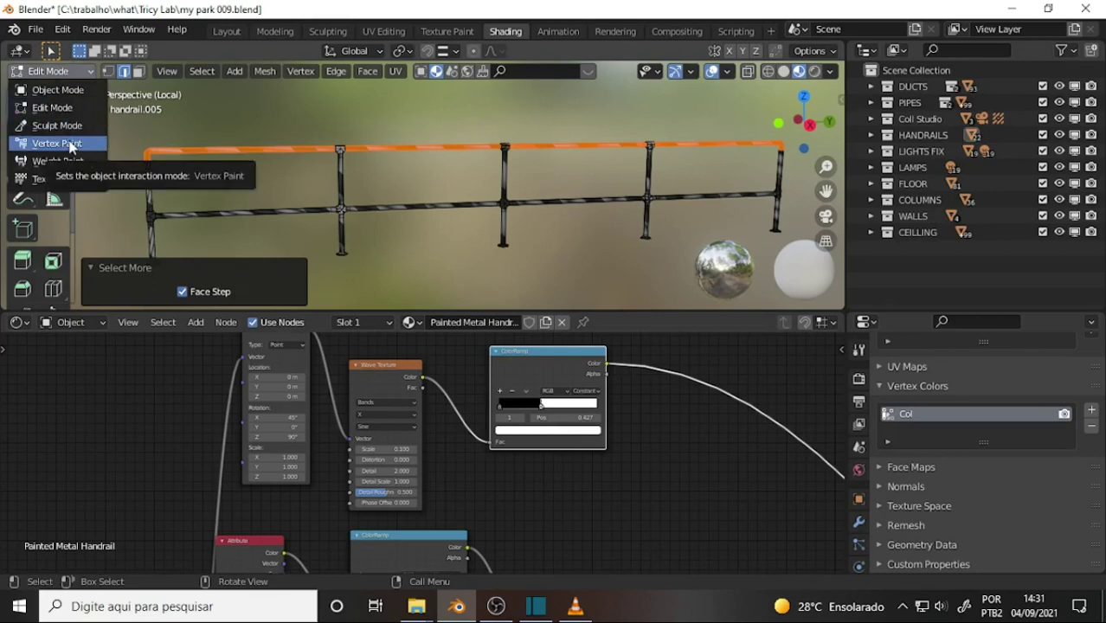
click(69, 143)
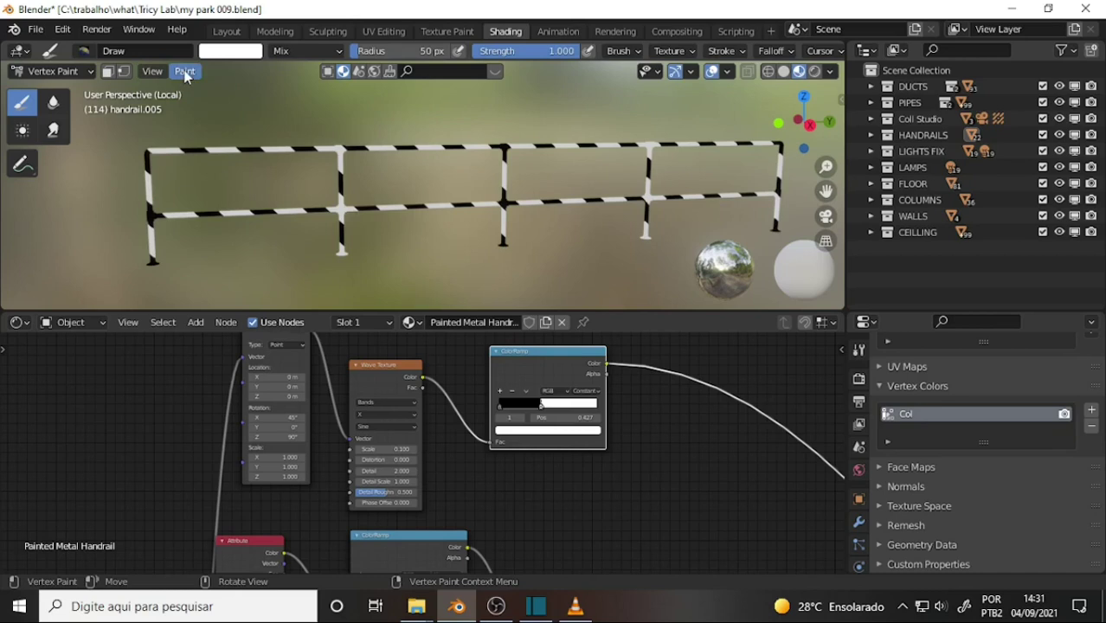
click(184, 74)
click(184, 75)
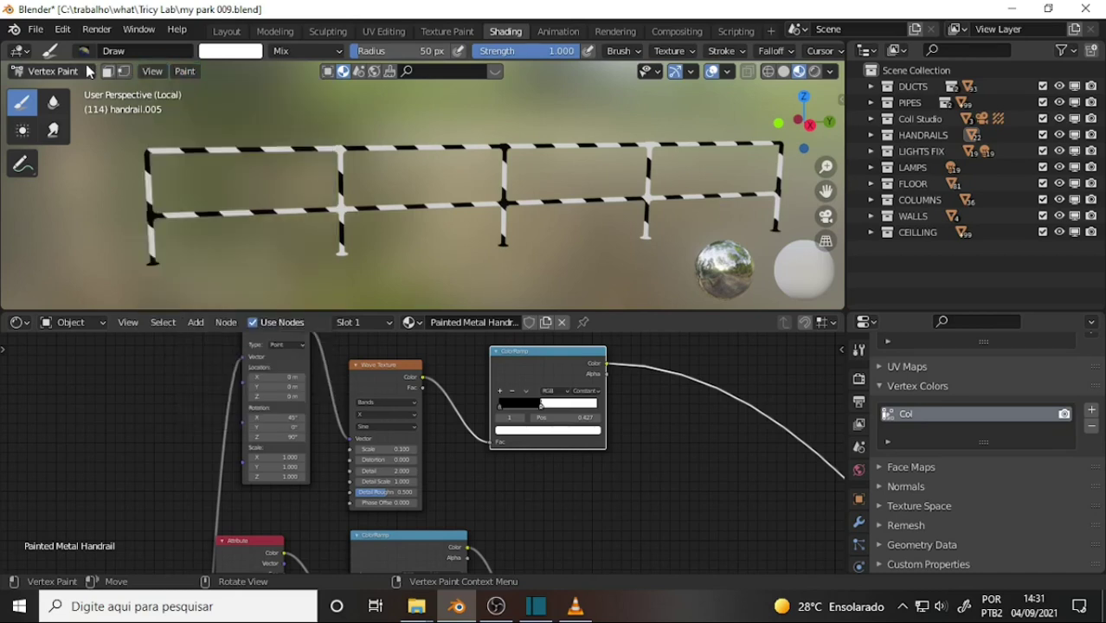
click(186, 76)
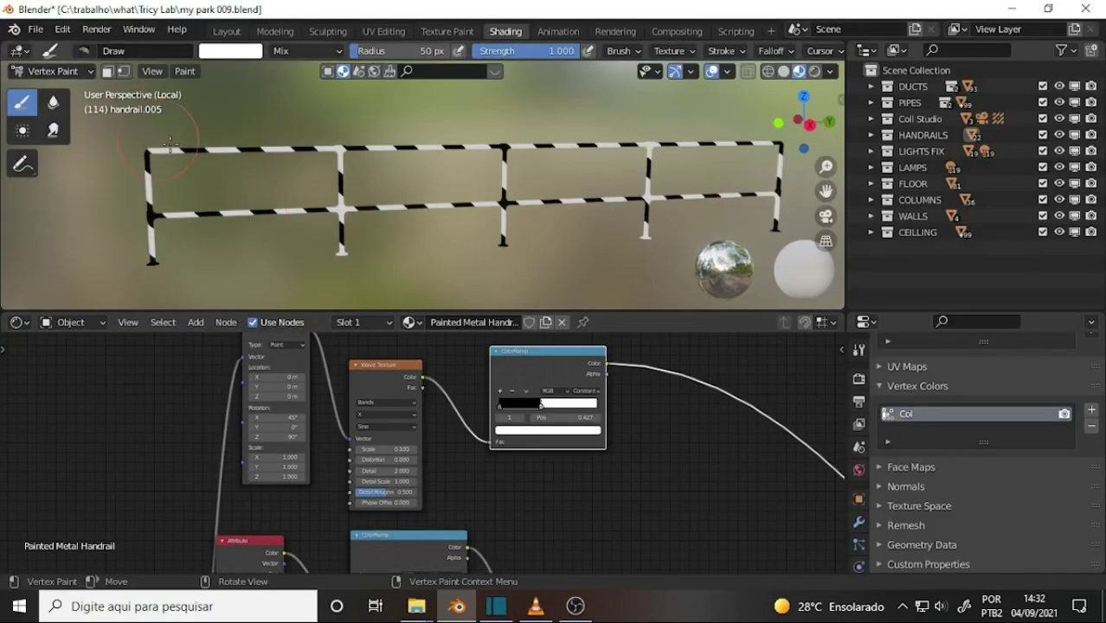
- Check the top-rail selection in Edit Mode, then return to Vertex Paint
click(54, 71)
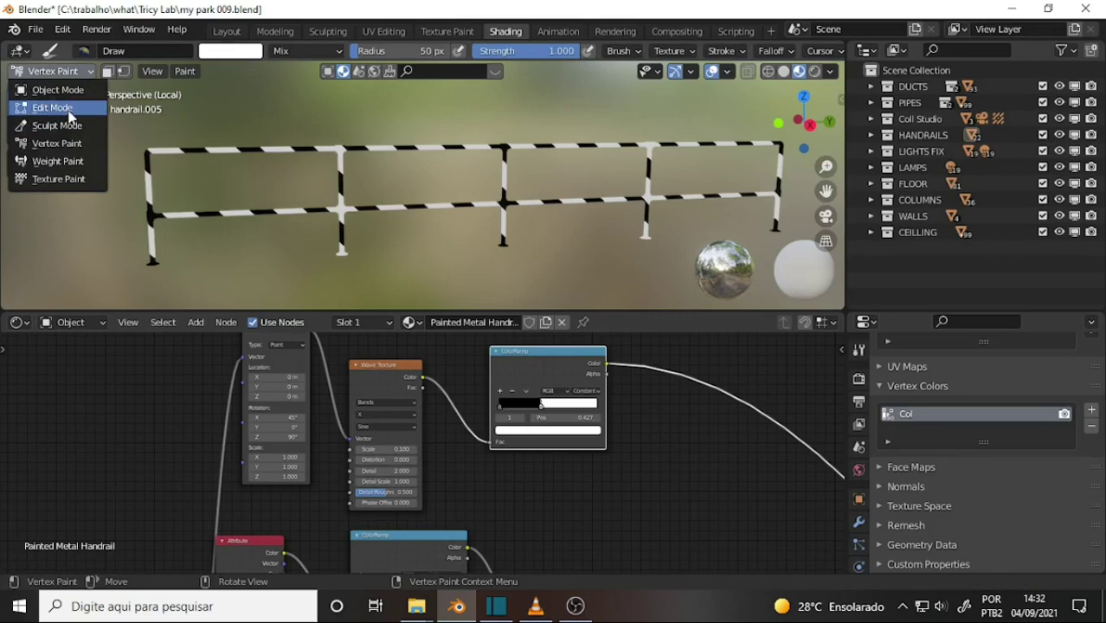
click(68, 107)
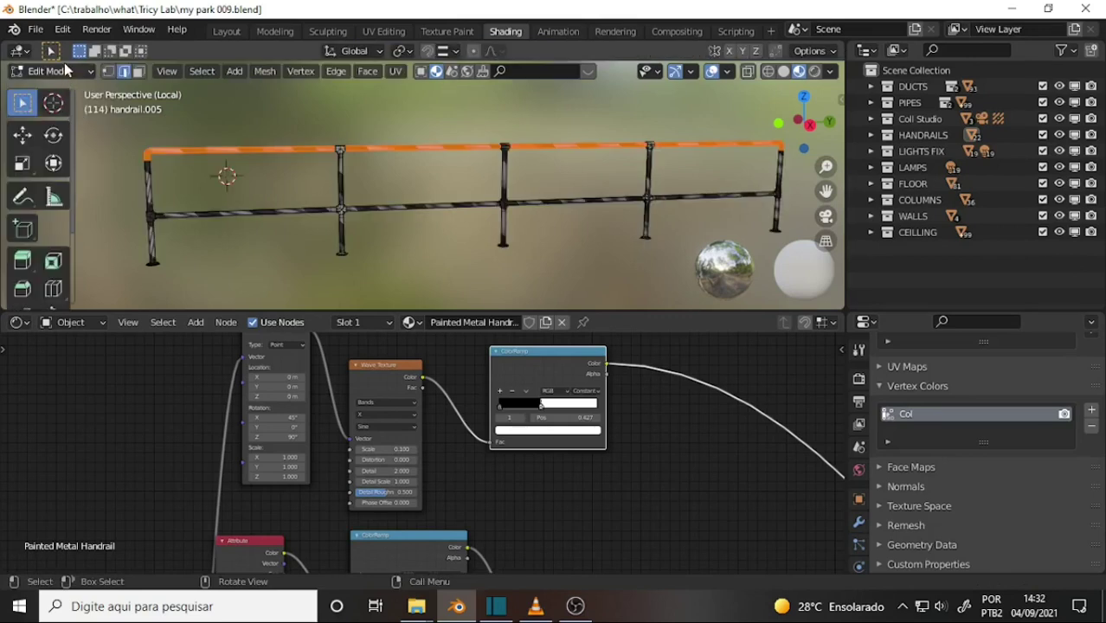
click(54, 71)
click(69, 141)
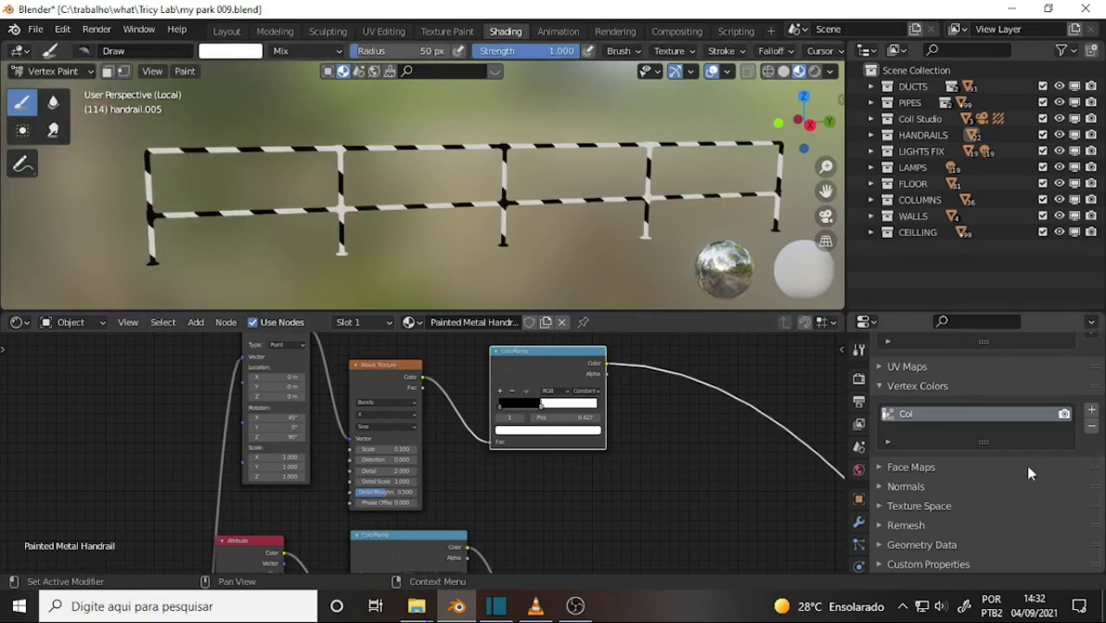
scroll(852, 493, down, 5)
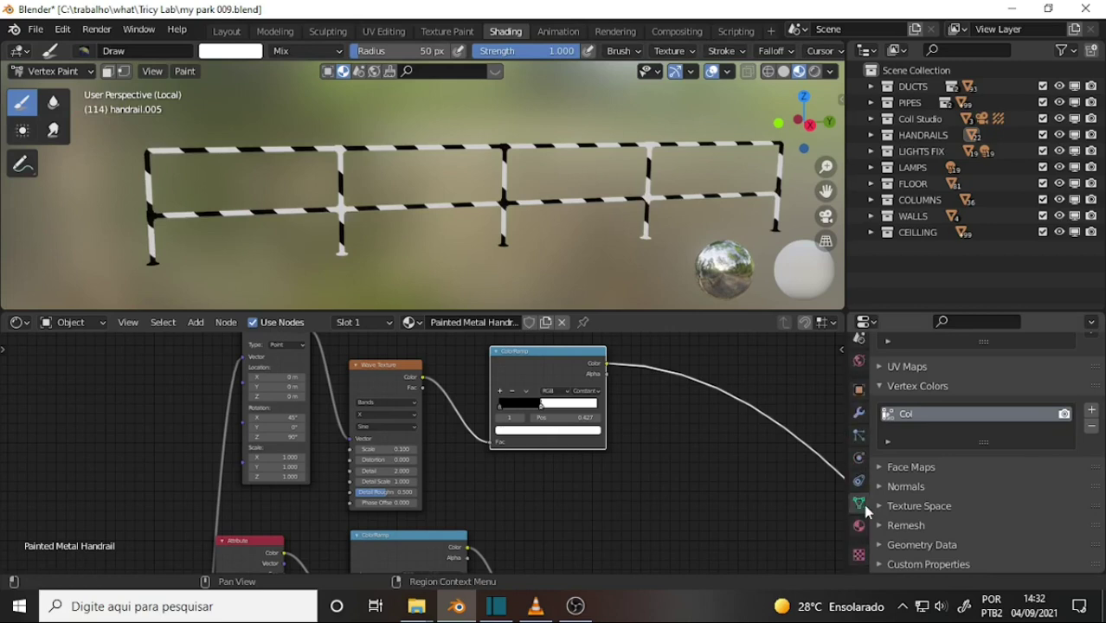
- Add a new vertex colour layer and rename it 'Stripes Mask'
click(1092, 412)
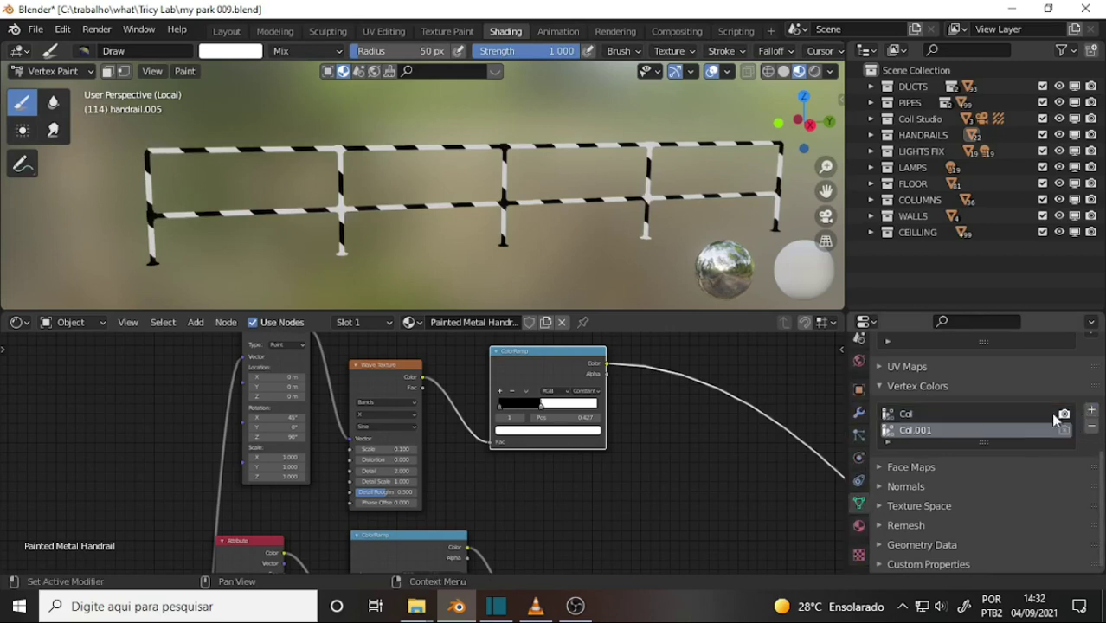
double_click(943, 430)
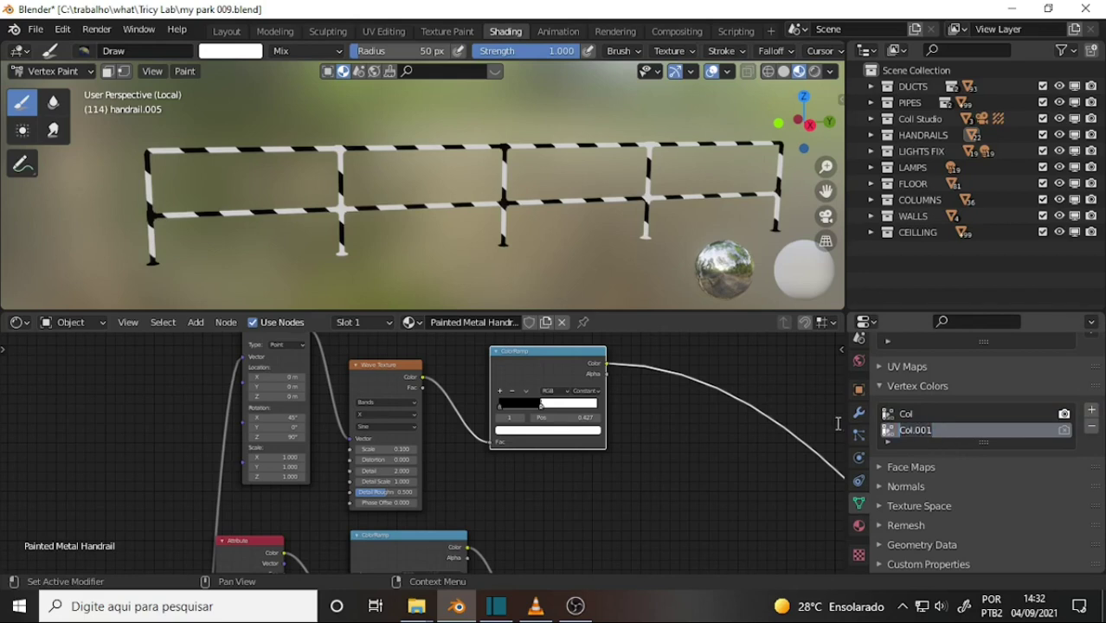
text(Stripes Mask)
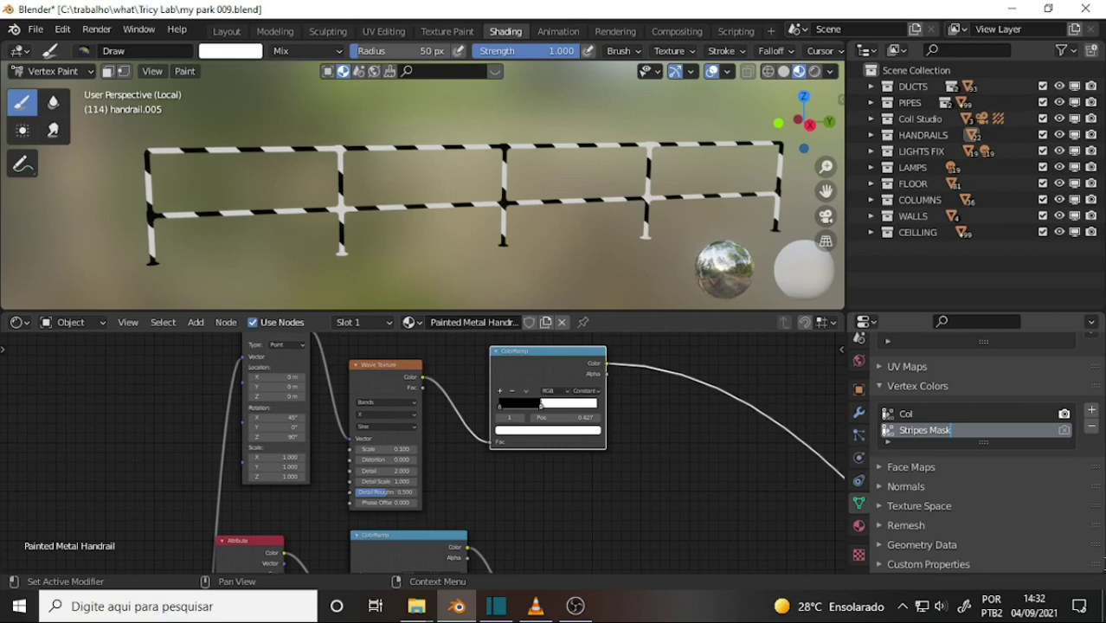
key(Return)
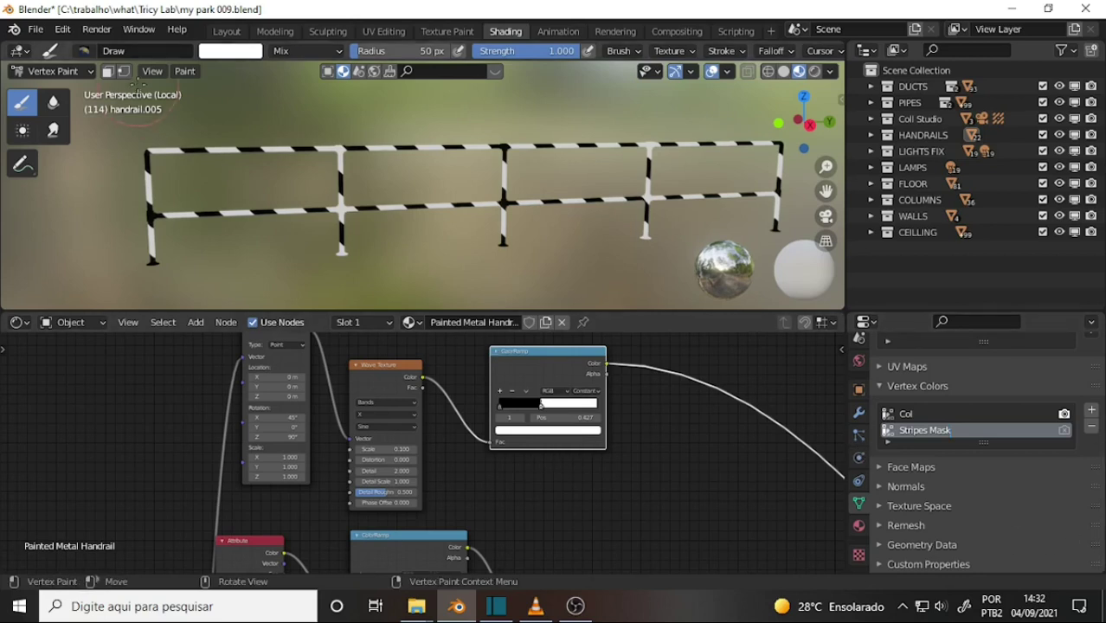
- Browse the Paint menu without applying any operation, then bring up the mode list
click(183, 72)
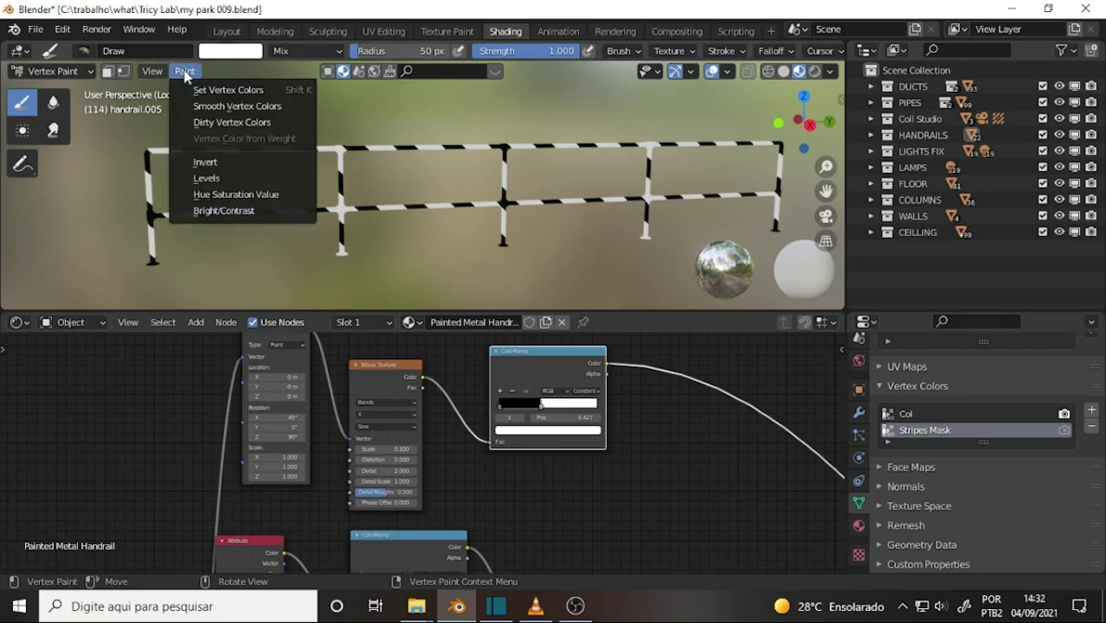
click(230, 90)
click(184, 72)
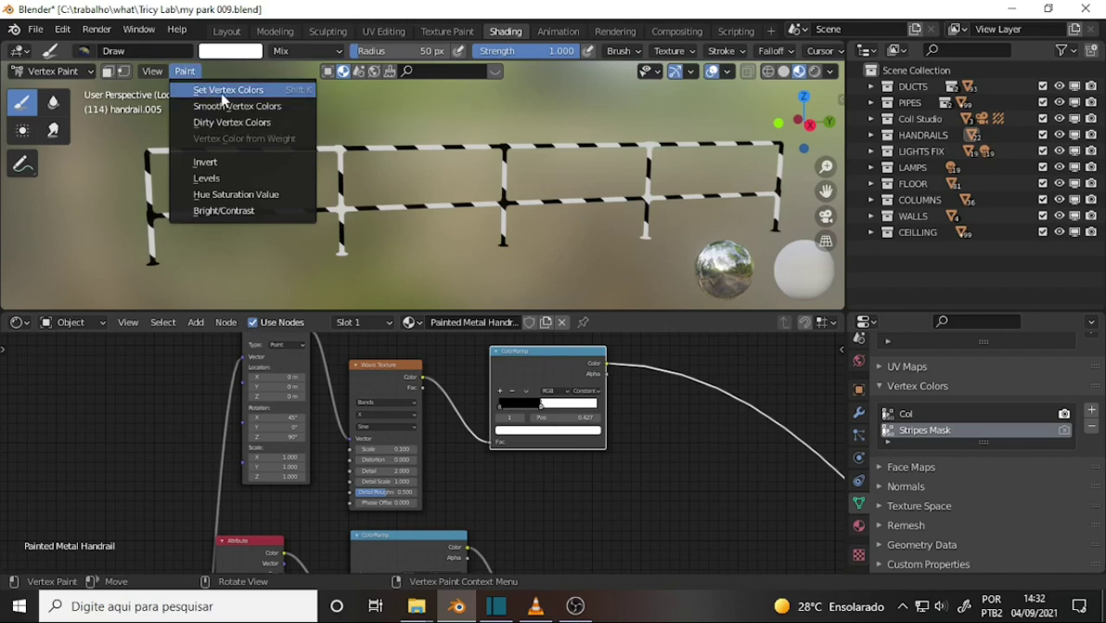
click(225, 91)
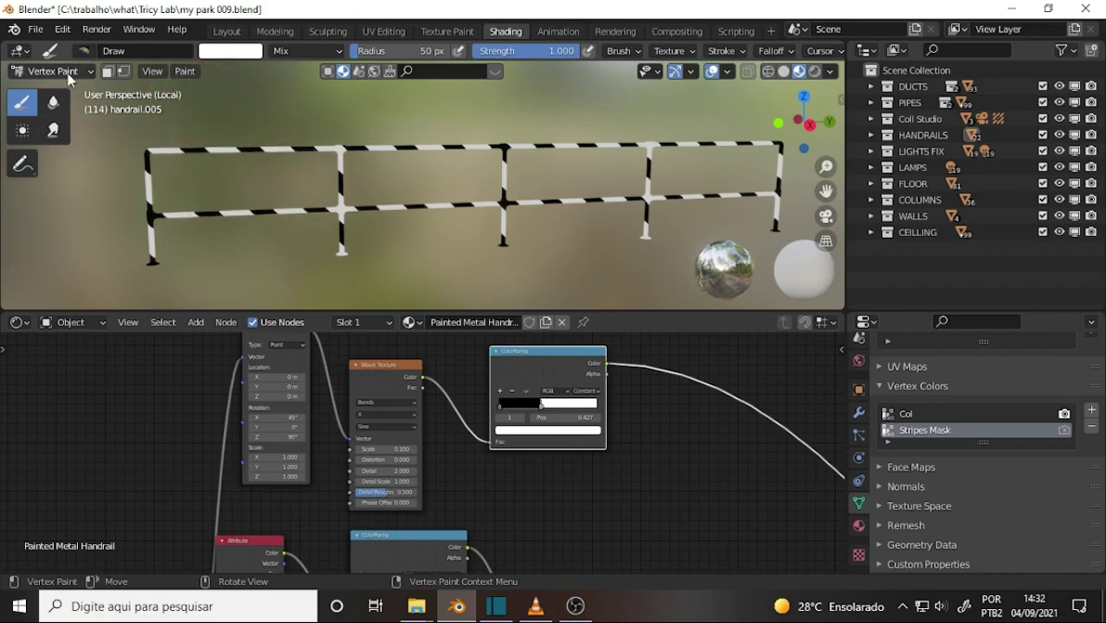
click(73, 76)
- Check the selected top rail in Edit Mode, then return Handrail.005 to Object Mode
click(69, 110)
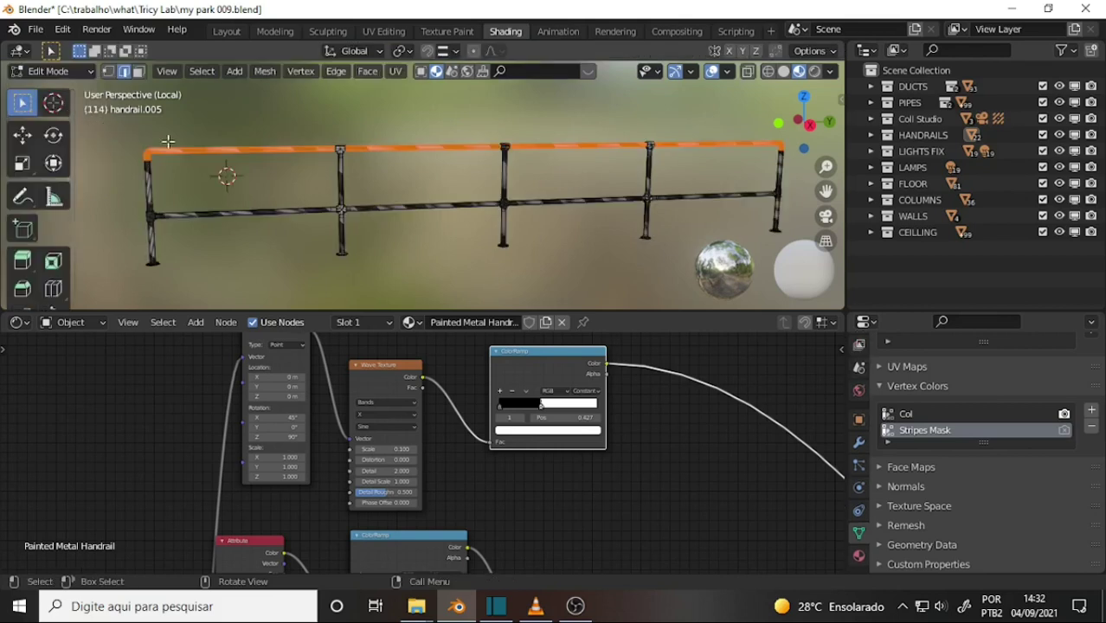
click(54, 76)
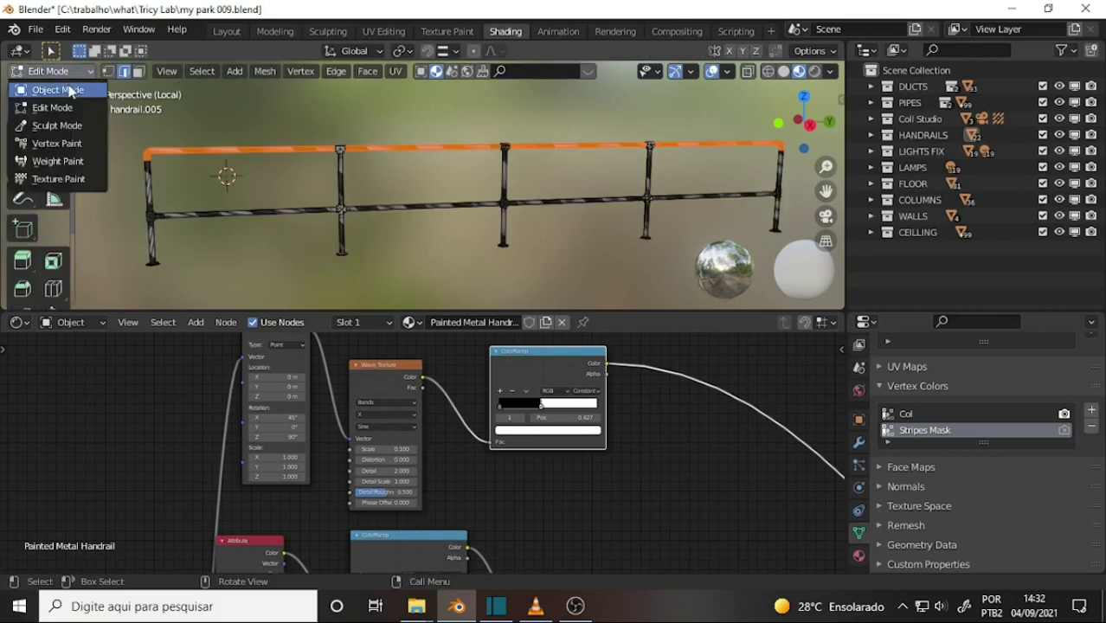
click(67, 93)
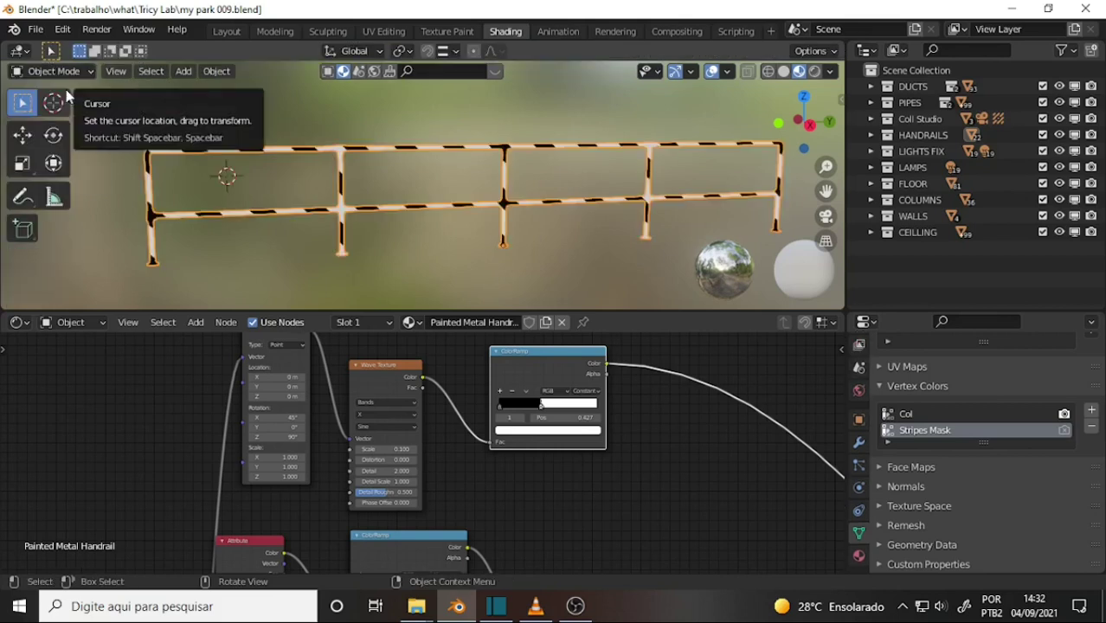
click(216, 72)
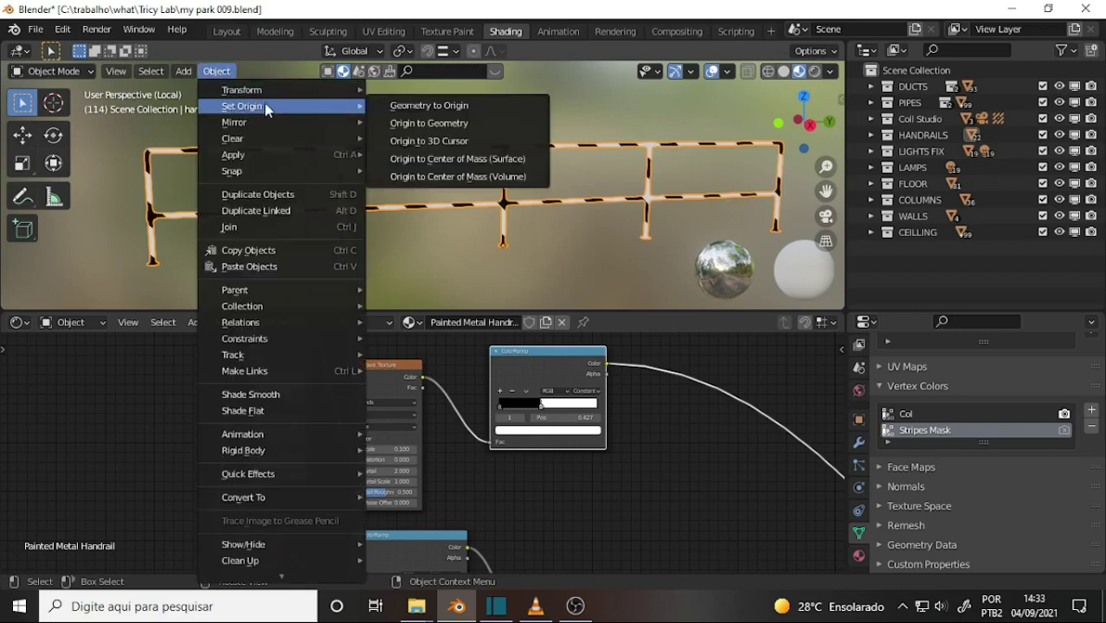
click(62, 72)
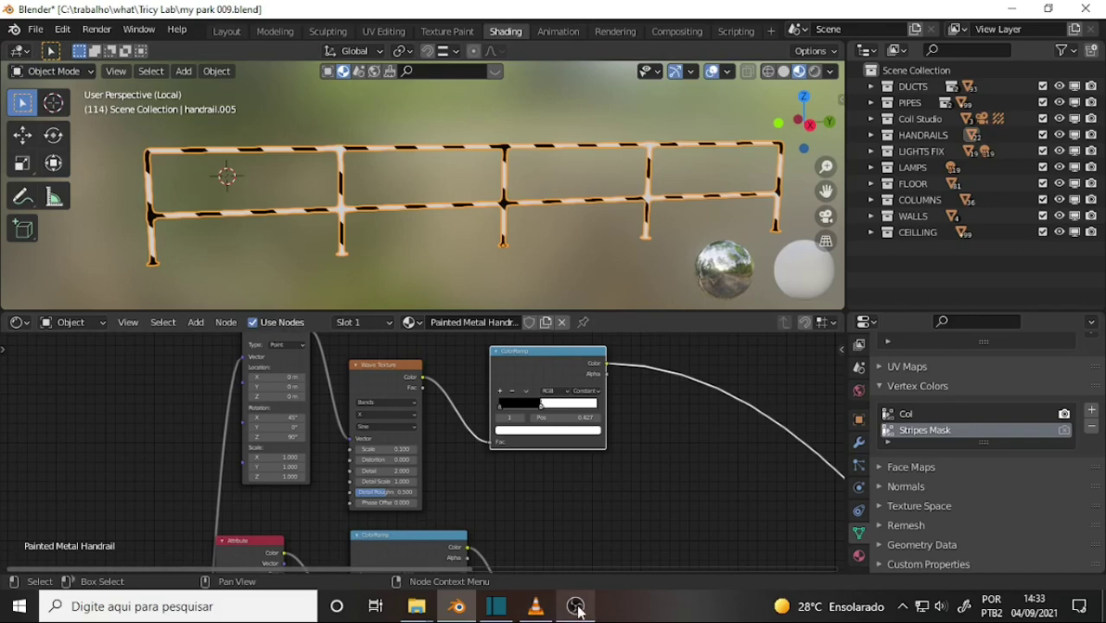
- Enter Vertex Paint mode with Face Selection Masking on, limiting painting to the top rail
click(66, 73)
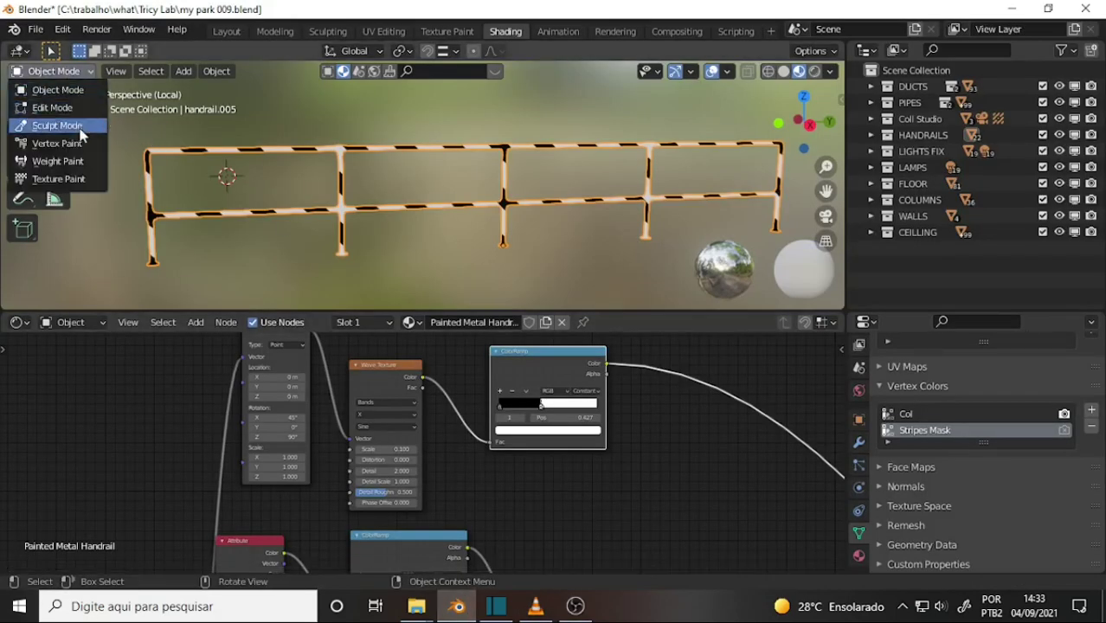
click(56, 144)
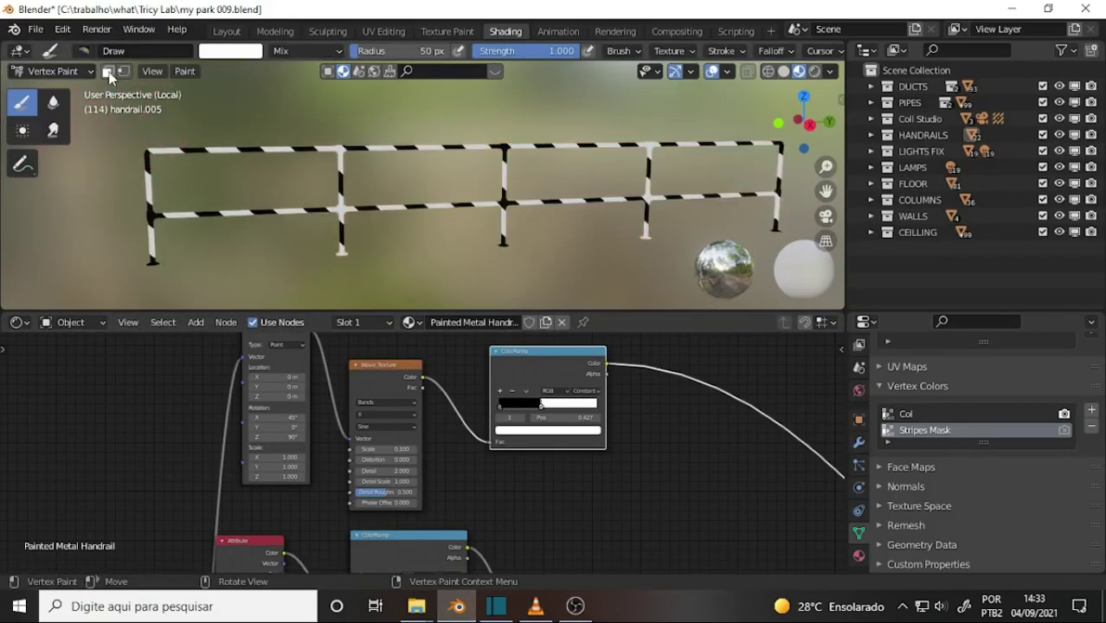
click(109, 73)
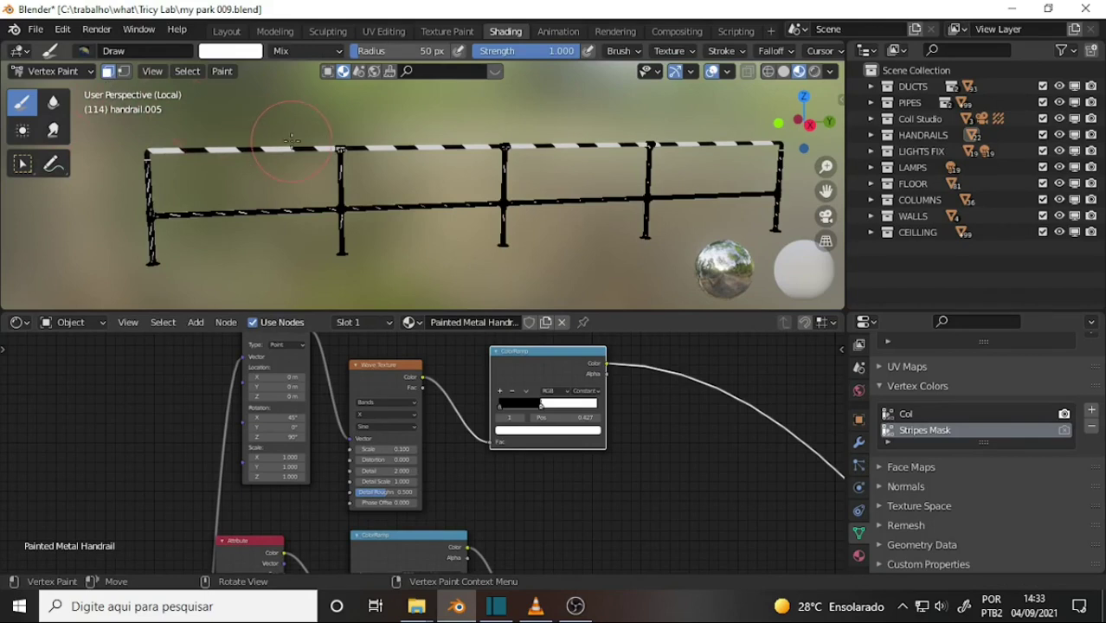
key(shift)
scroll(566, 175, up, 5)
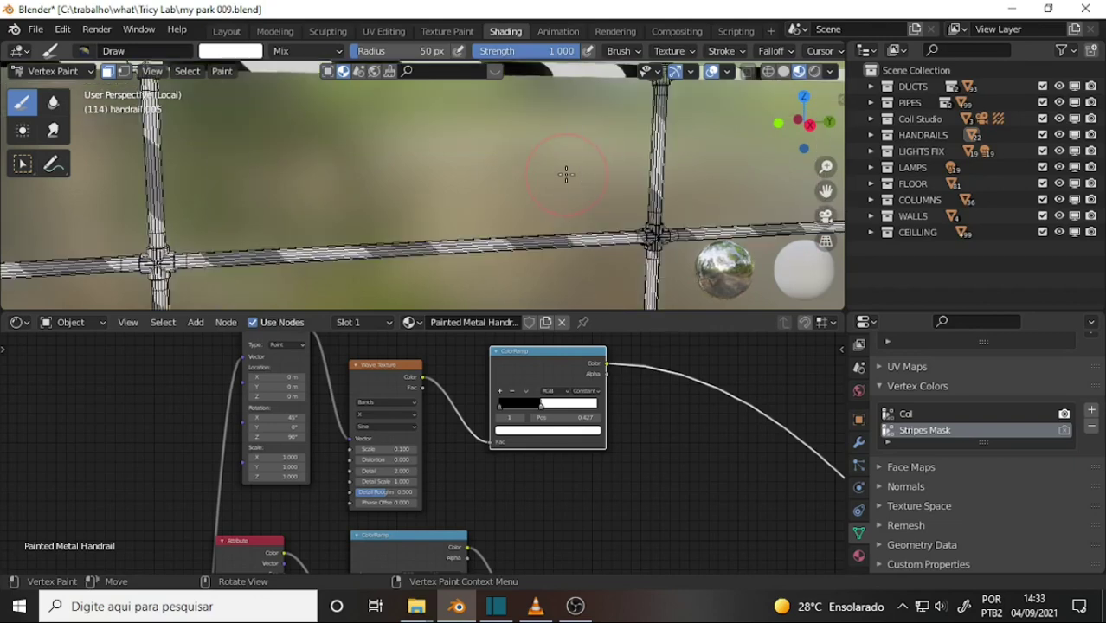
scroll(566, 175, down, 4)
scroll(566, 175, down, 1)
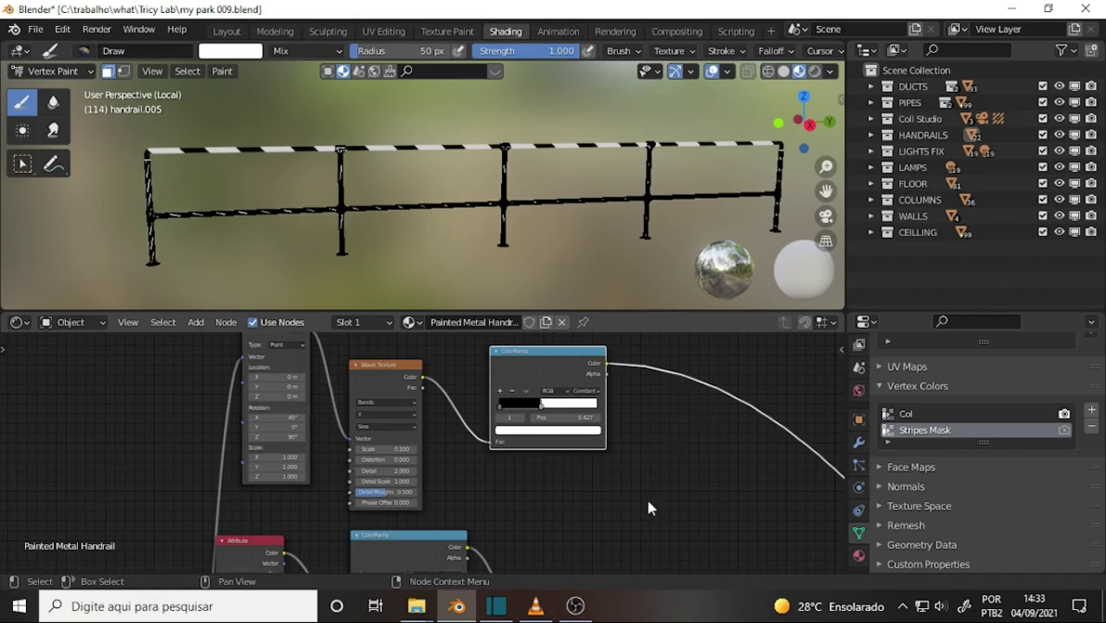
click(535, 606)
click(535, 606)
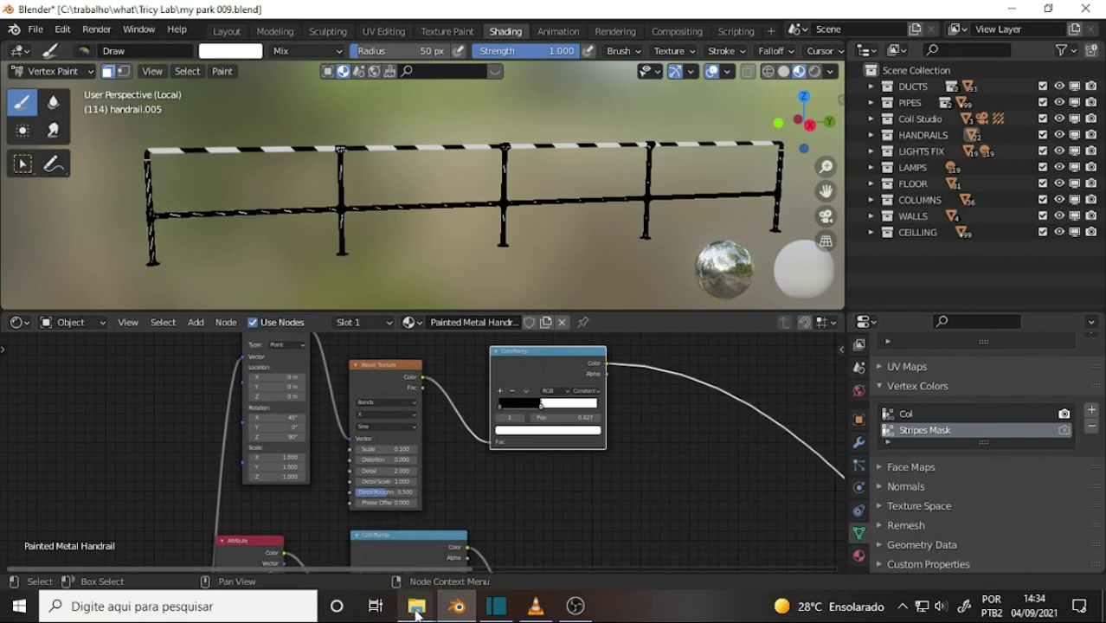
mouse_move(416, 606)
click(333, 563)
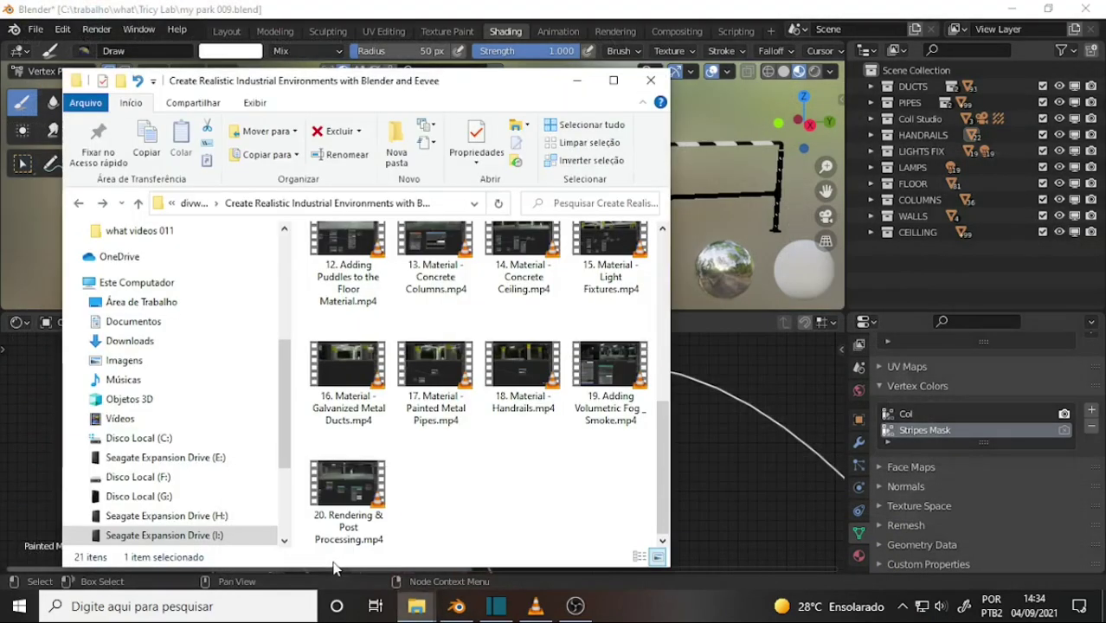
click(421, 605)
click(555, 567)
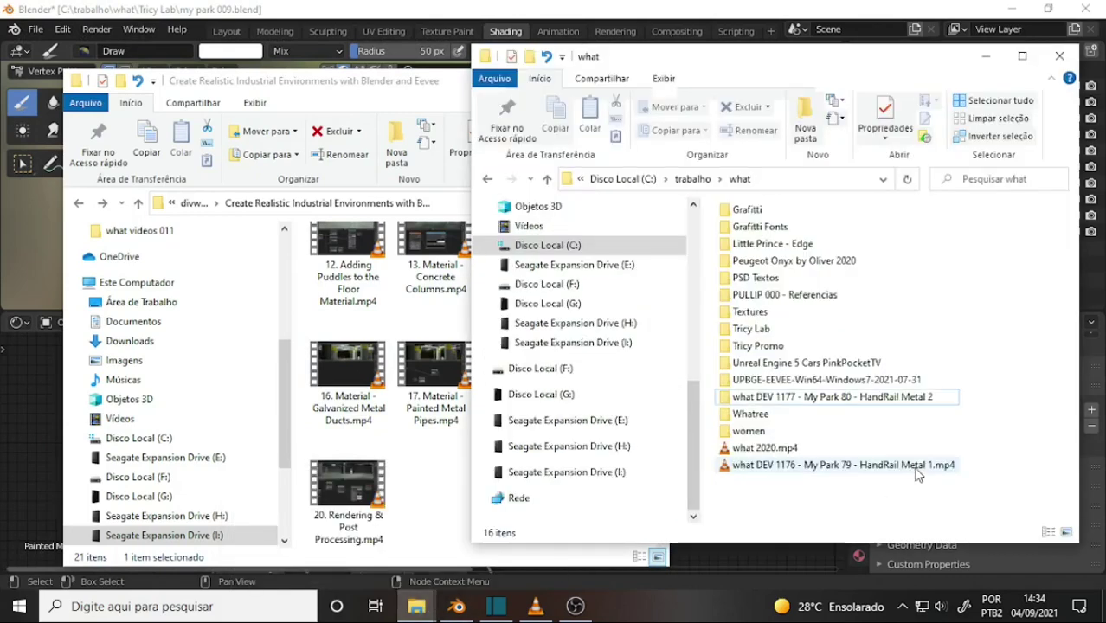
click(864, 10)
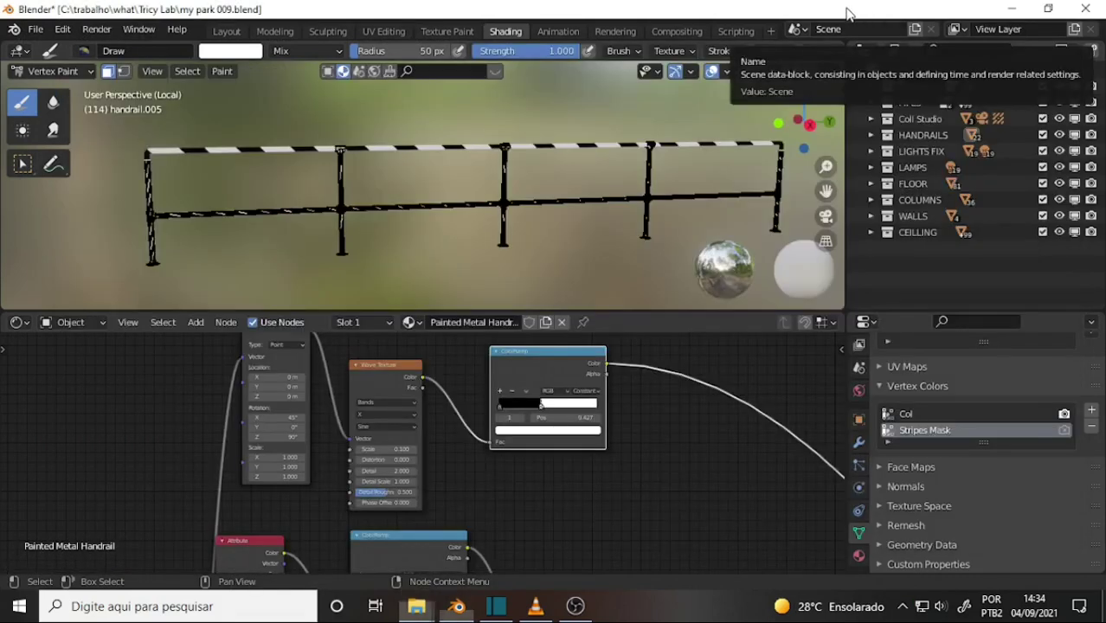